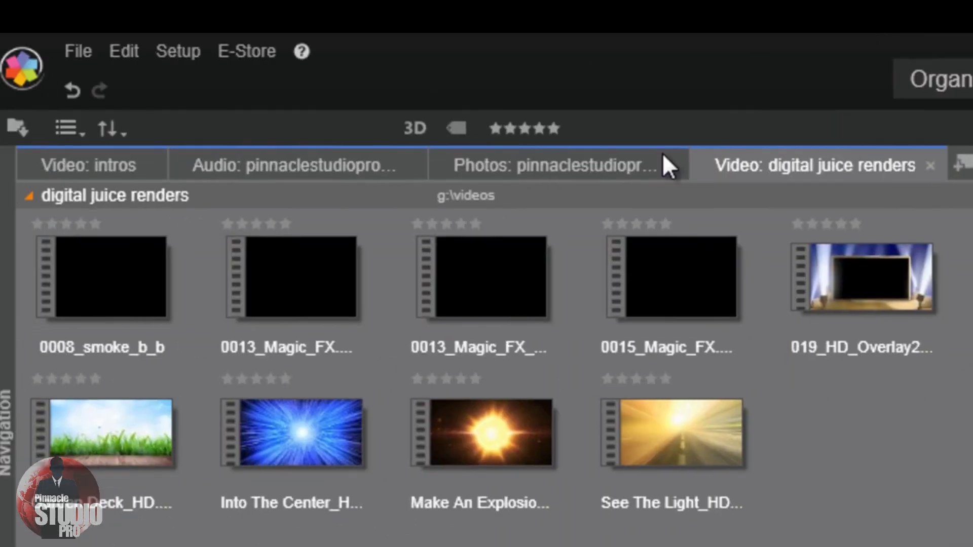
Browse the File menu commands and close it without choosing anything
click(90, 60)
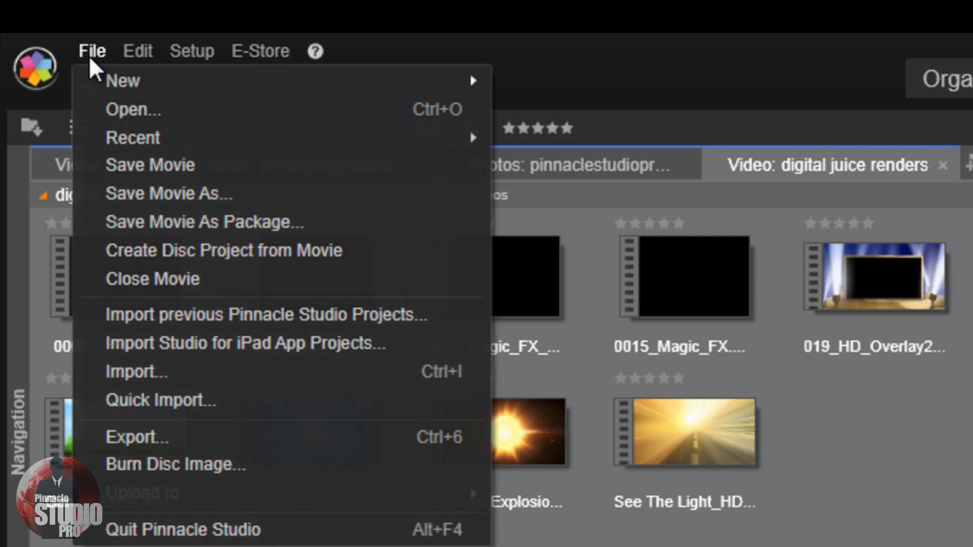
mouse_move(137, 93)
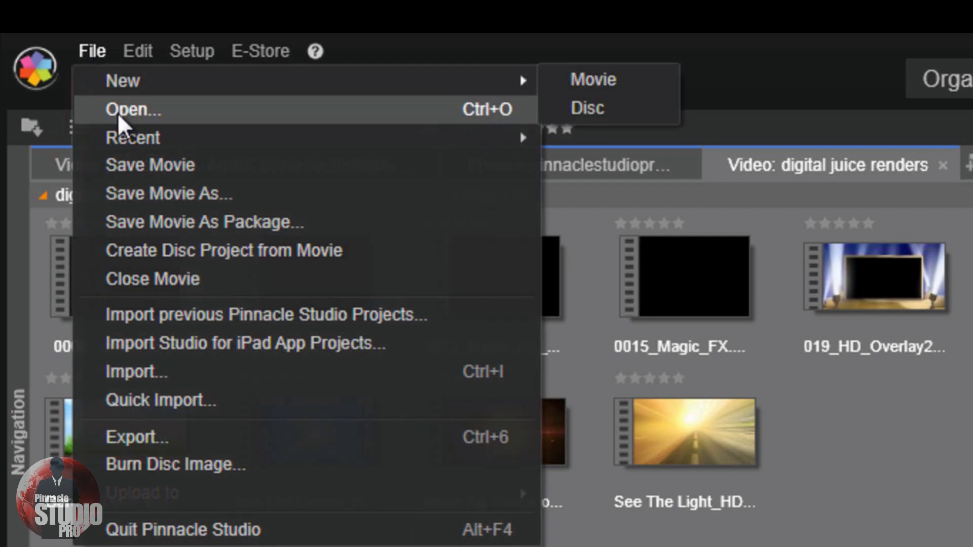
mouse_move(132, 144)
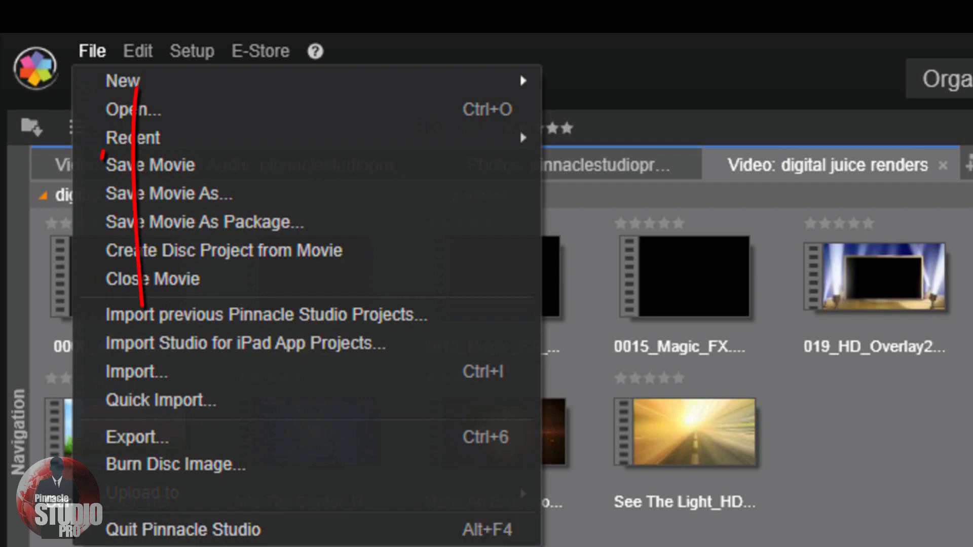
key(Escape)
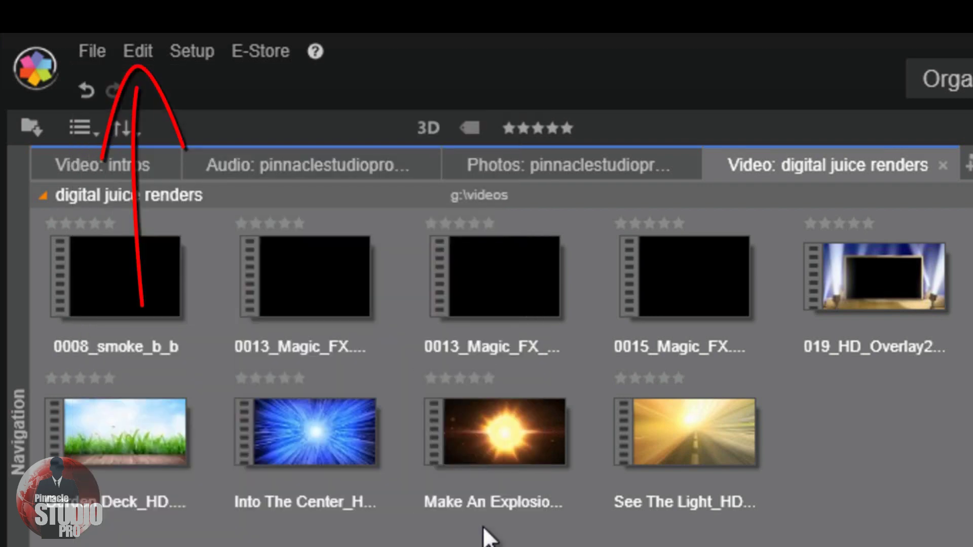
Glance at the Edit menu, then open Setup > Control Panel on its Watchfolders page
click(138, 57)
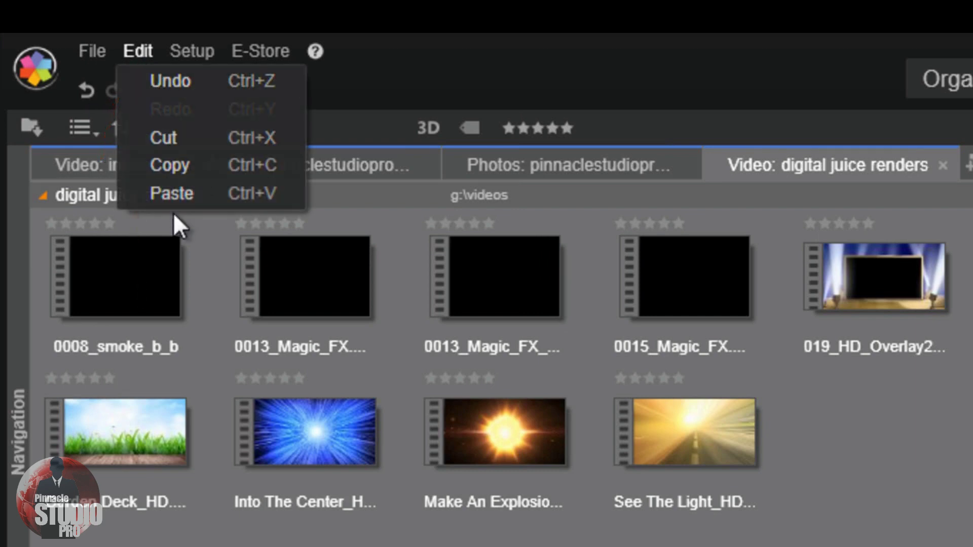
click(318, 510)
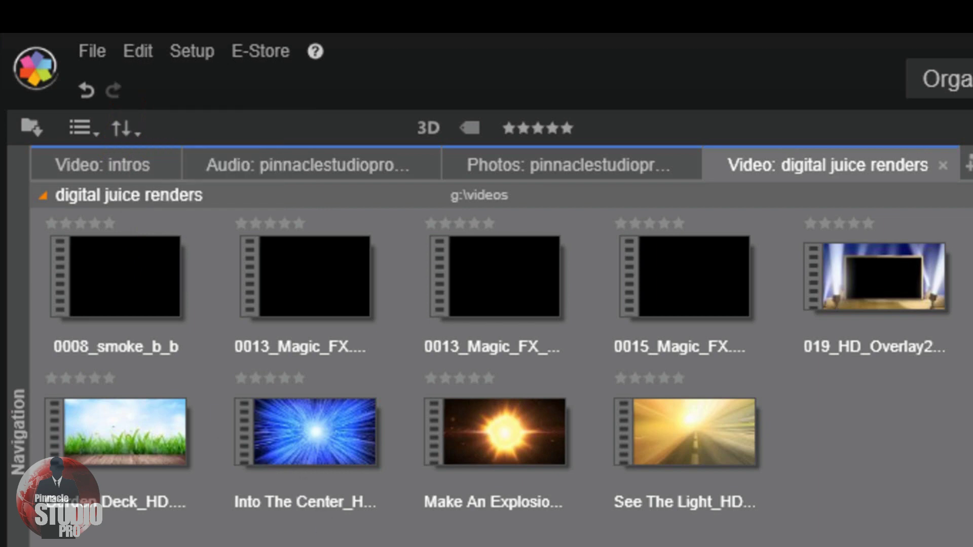
click(197, 51)
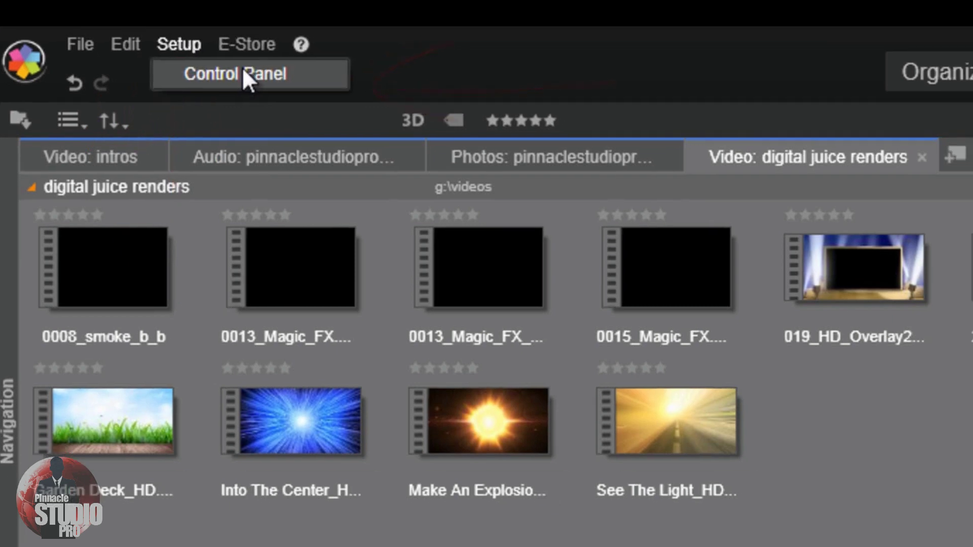
click(244, 73)
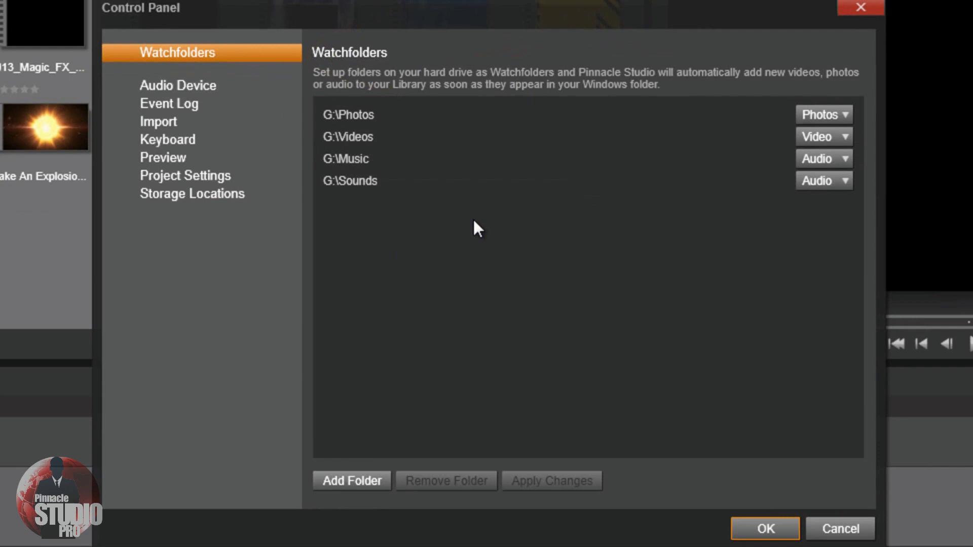
Keep the G:\Photos watchfolder's media type as Photos, then view the Audio Device page
click(344, 111)
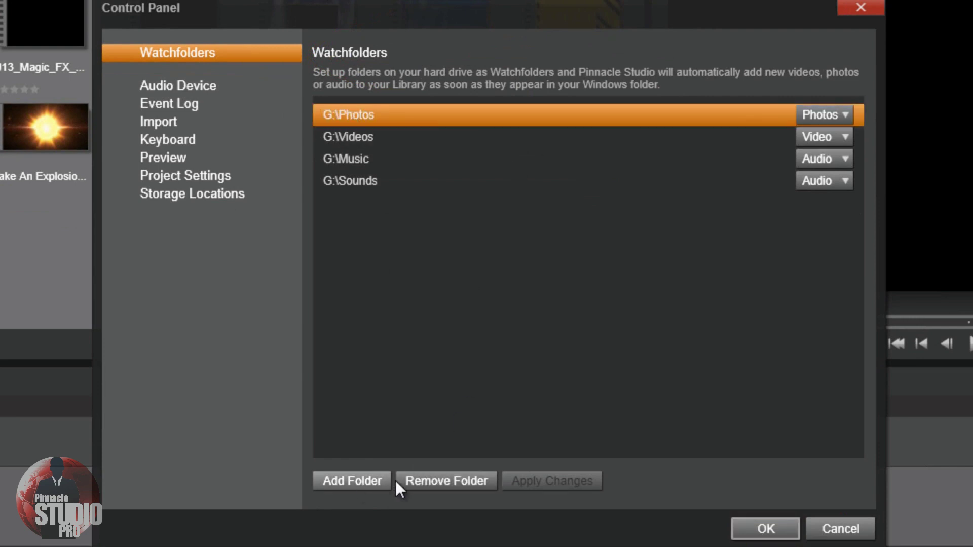
click(847, 117)
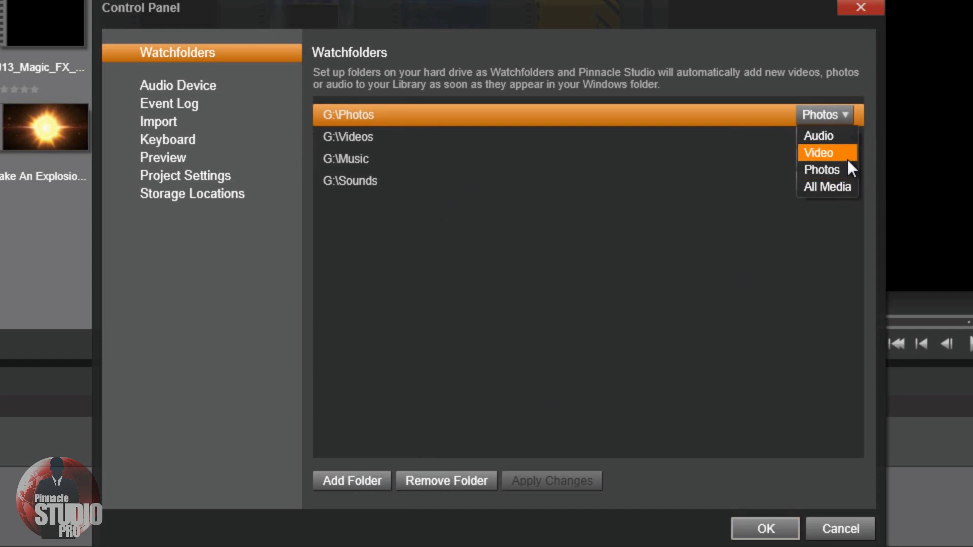
click(847, 162)
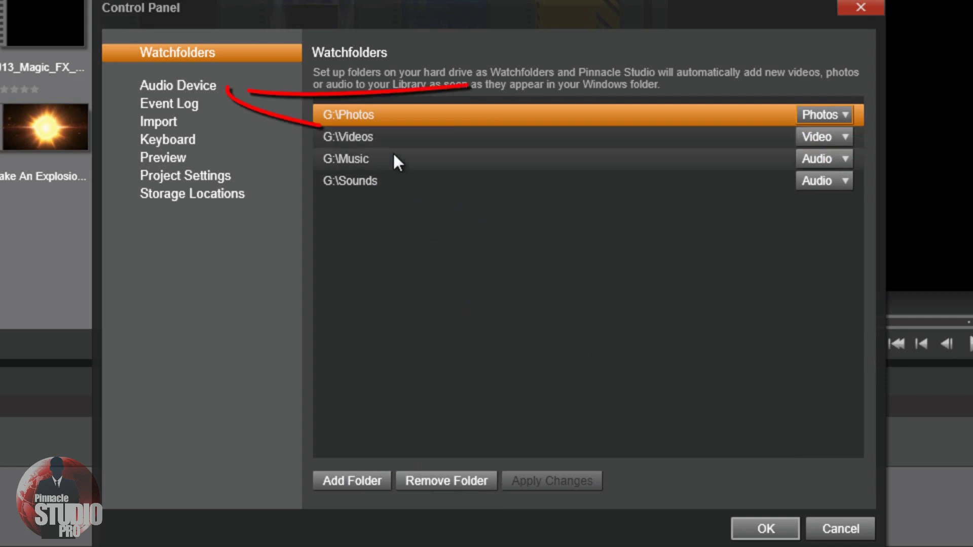
click(208, 84)
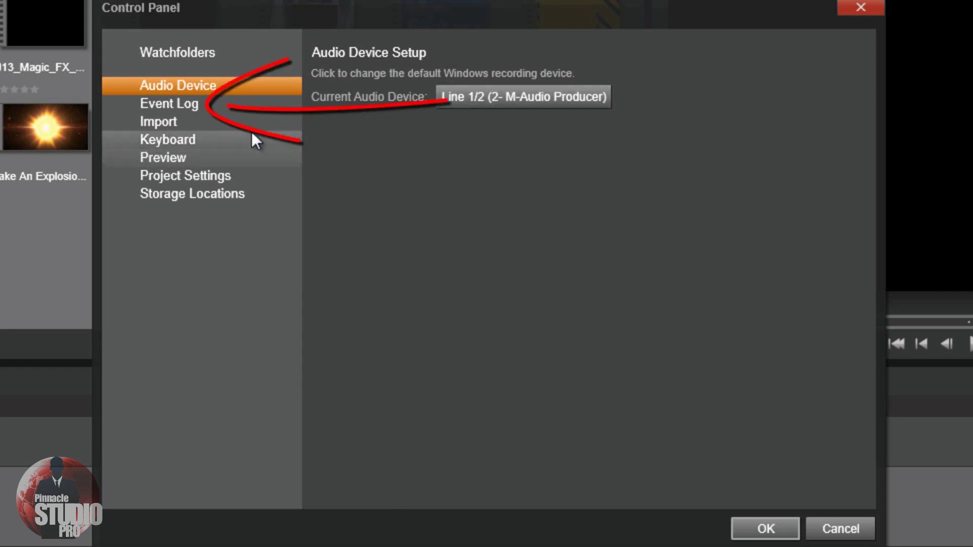
Look over the Event Log and Import pages, then show the Keyboard shortcut settings
click(208, 109)
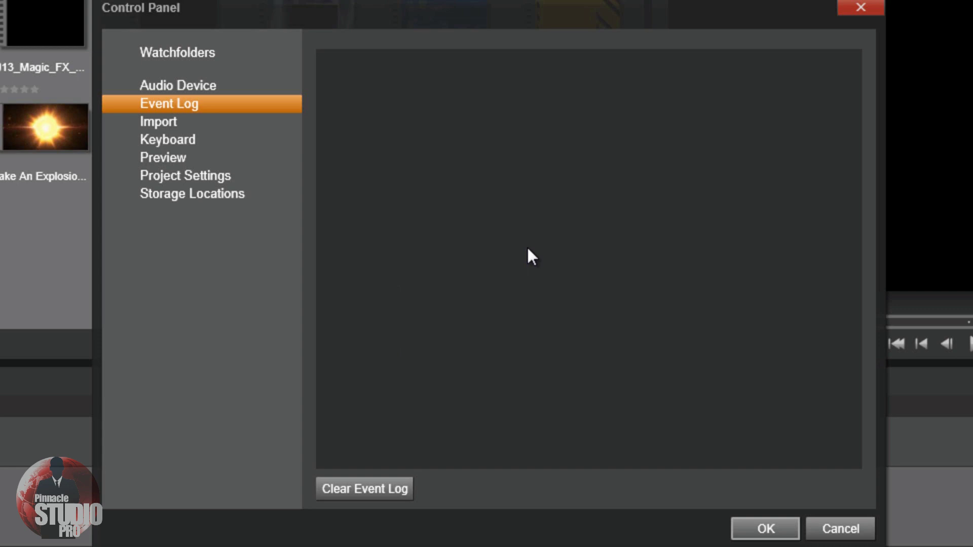
click(193, 122)
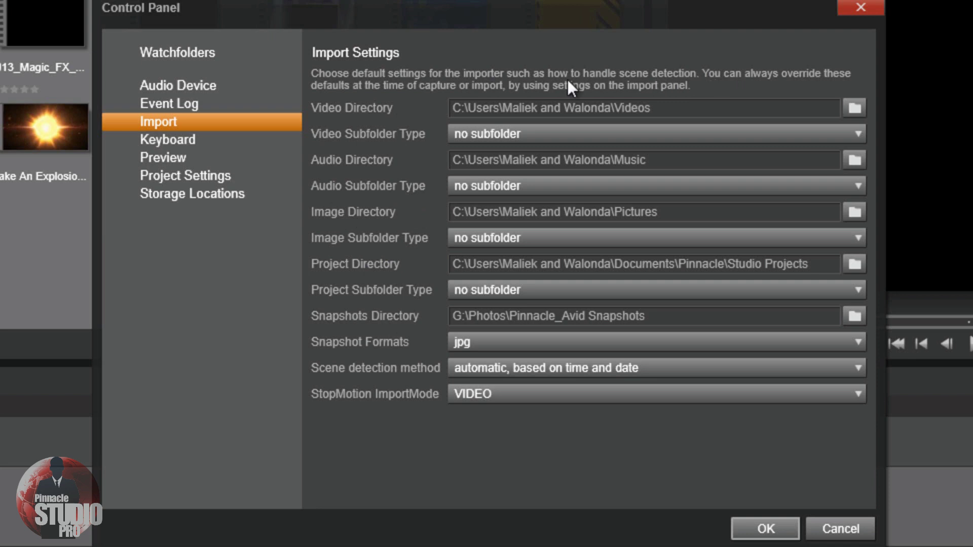
click(181, 145)
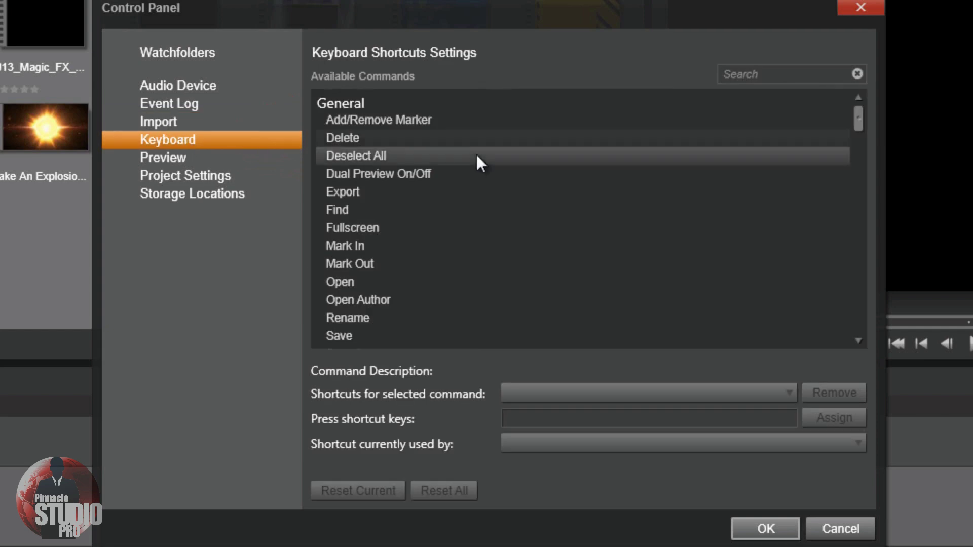
Check shortcuts for Add/Remove Marker, Delete, Deselect All, Dual Preview On/Off, Export and Find (Ctrl+F)
click(398, 120)
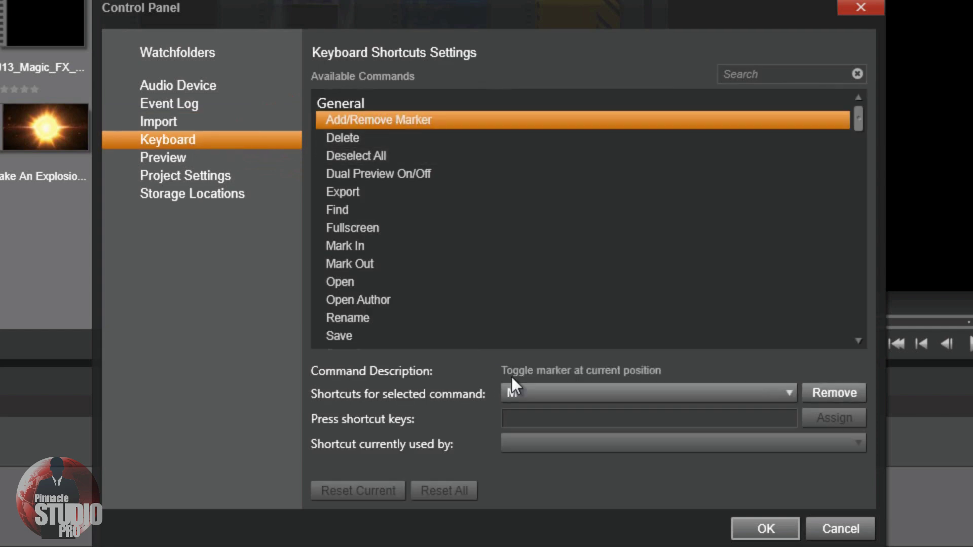
click(344, 139)
click(360, 159)
click(354, 175)
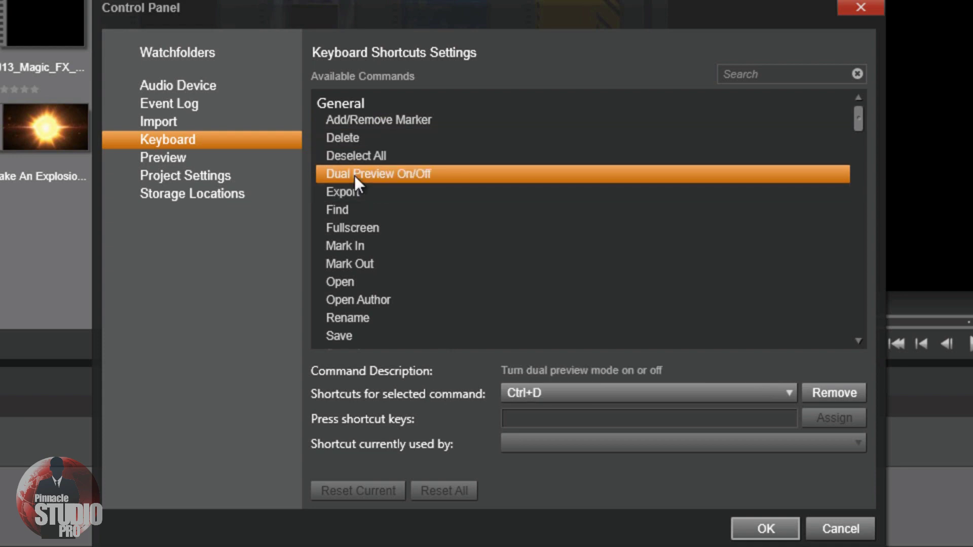
click(348, 193)
click(342, 208)
scroll(423, 258, down, 1)
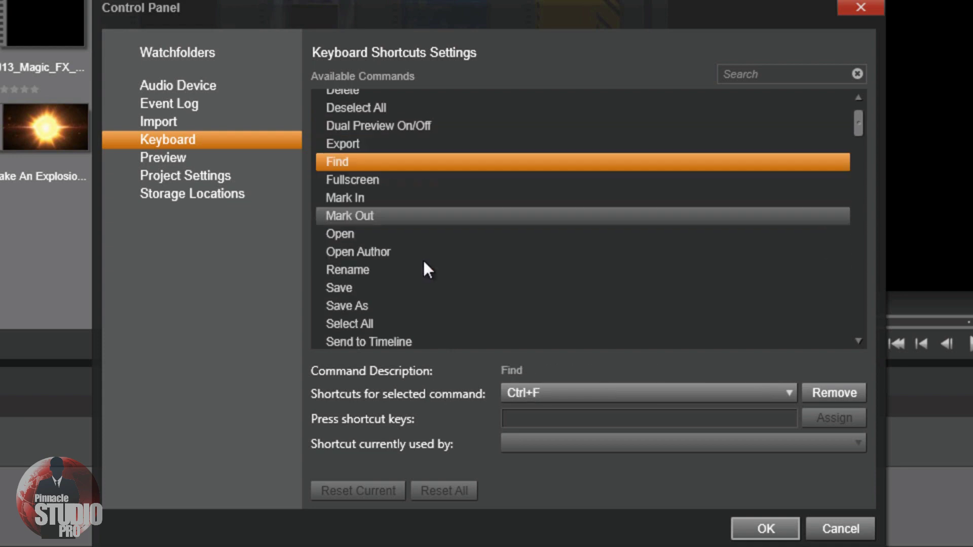
scroll(423, 258, down, 20)
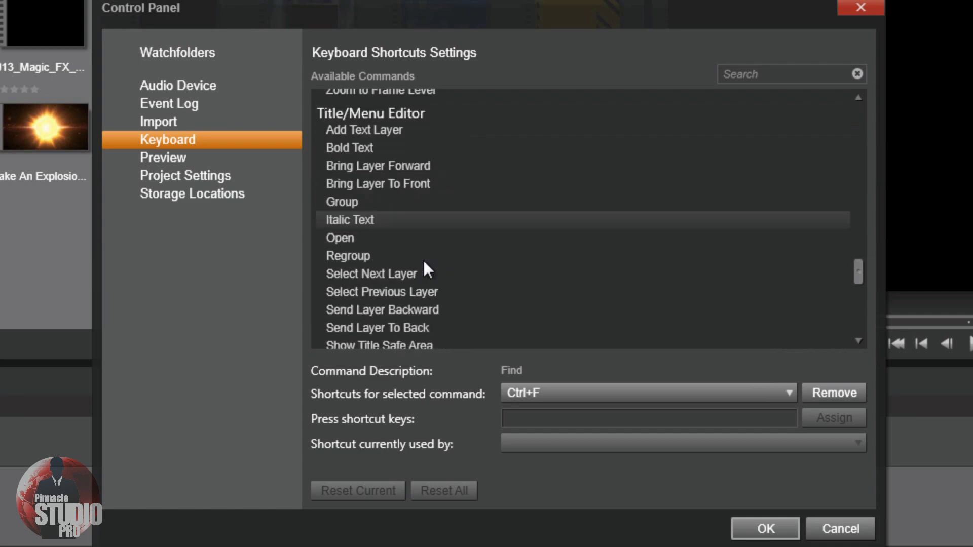
scroll(423, 259, down, 9)
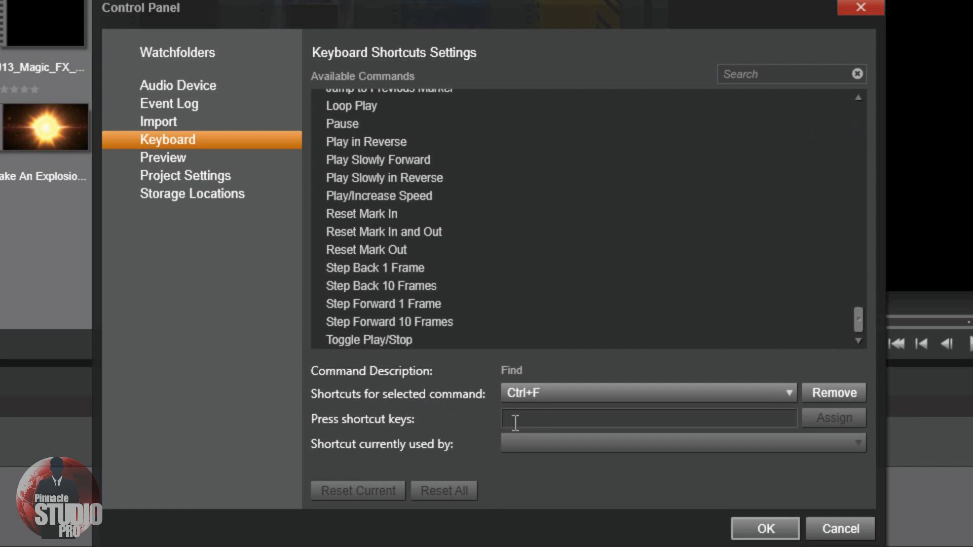
Review the Preview page settings, then show the Movie Project Settings page
click(195, 158)
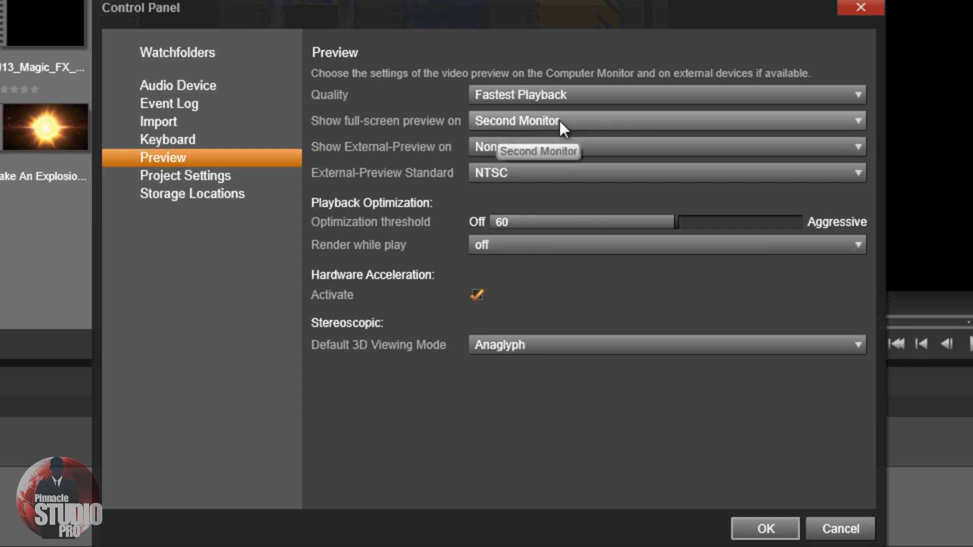
click(223, 177)
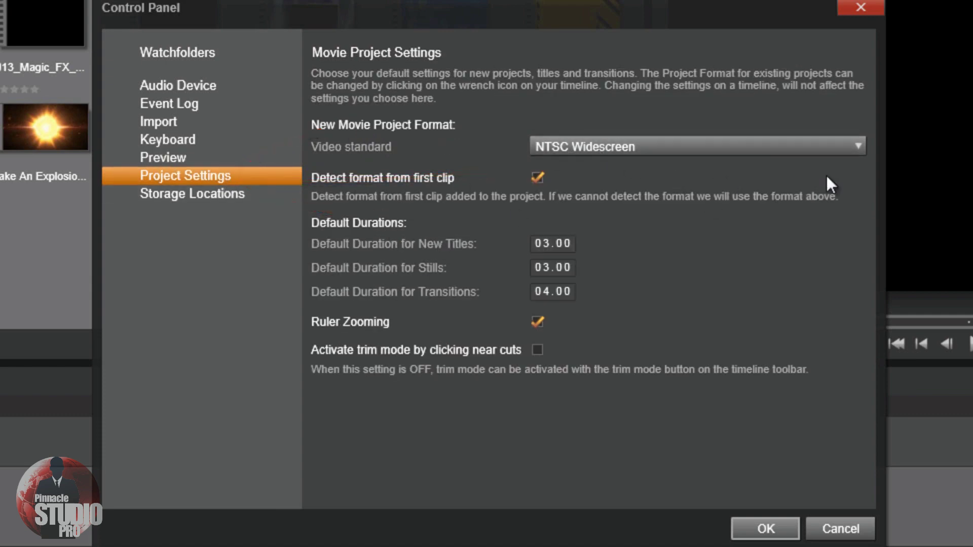
Browse the video standards but keep NTSC Widescreen, then view the Storage Locations page
click(854, 144)
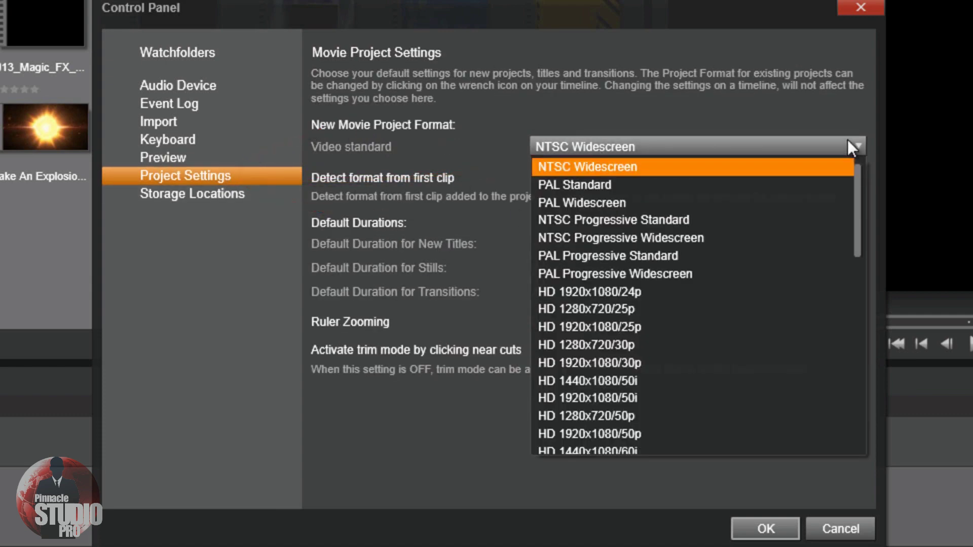
click(635, 164)
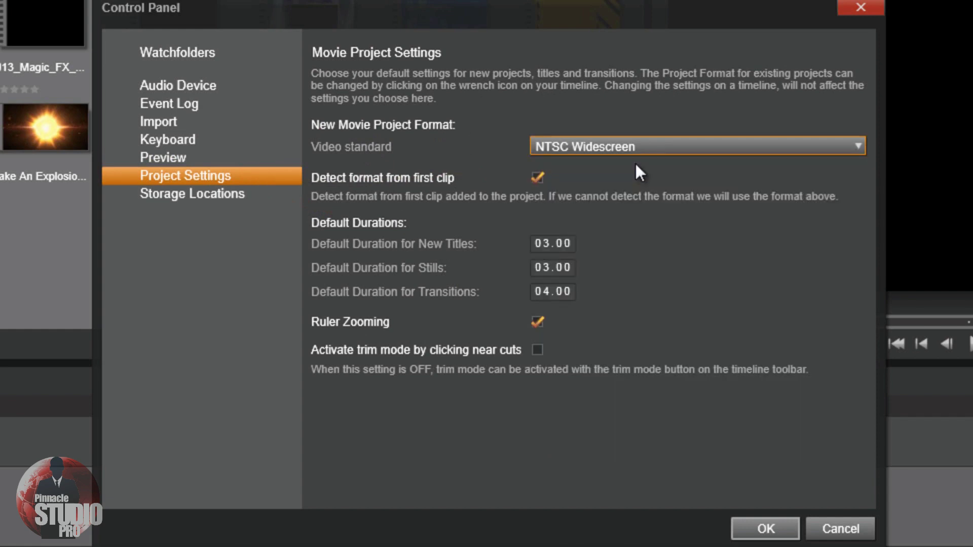
click(853, 146)
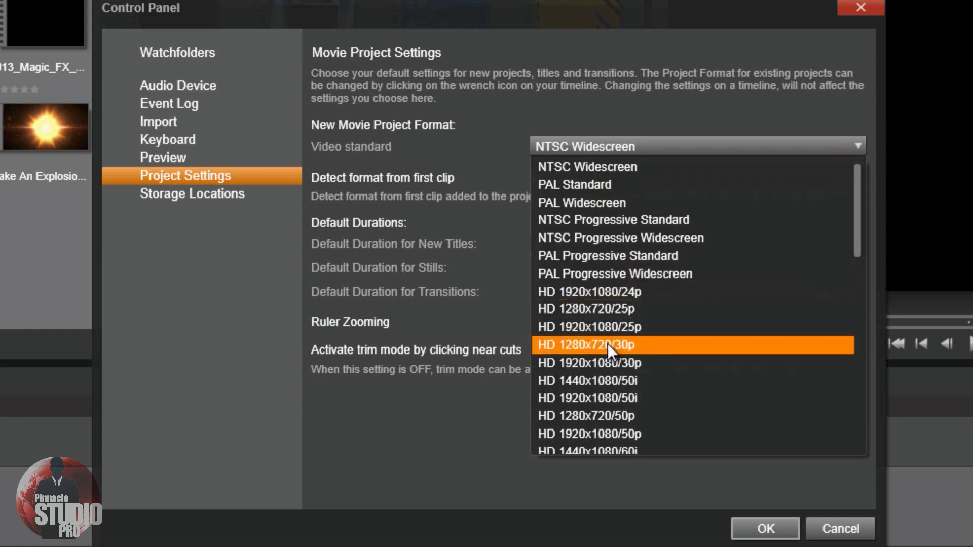
click(591, 121)
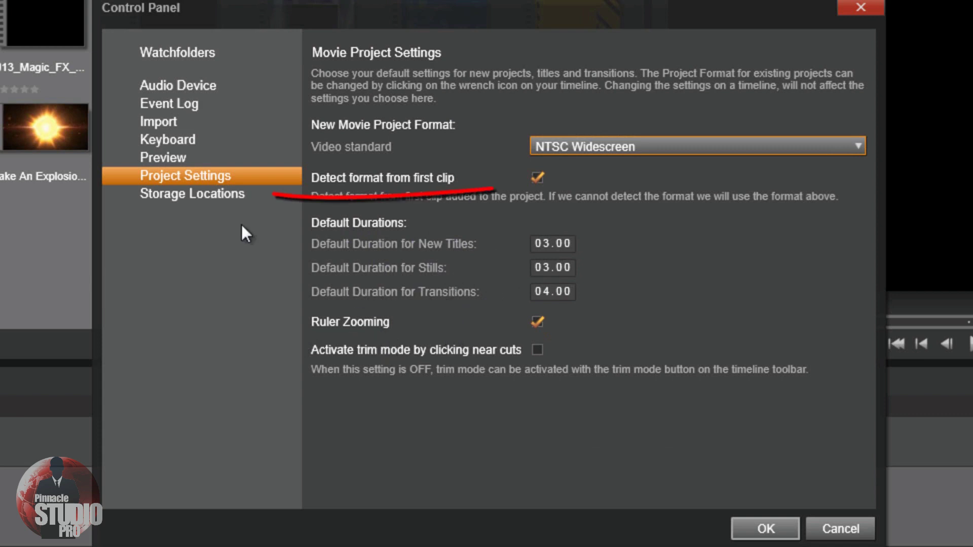
click(225, 201)
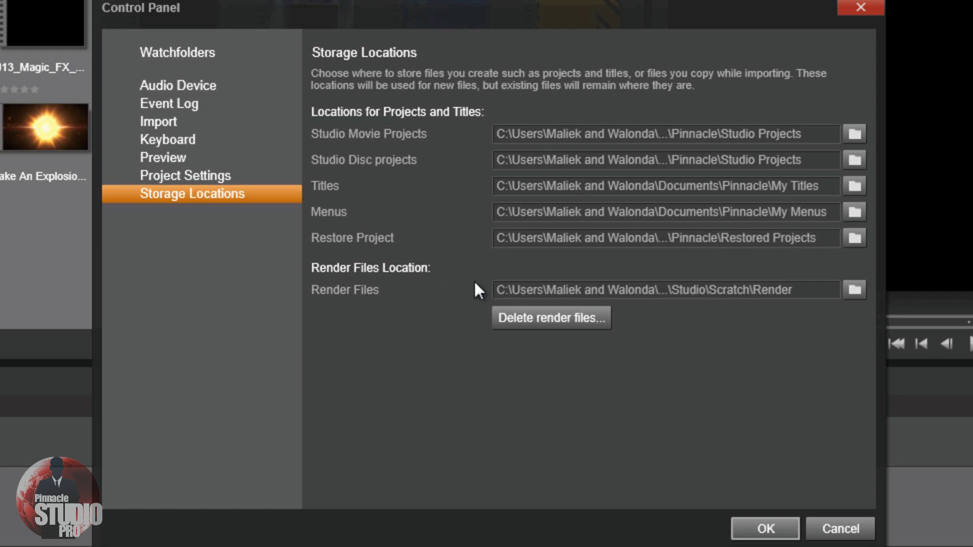
Check the Render Files storage path, then accept the settings with OK
mouse_move(658, 298)
click(753, 524)
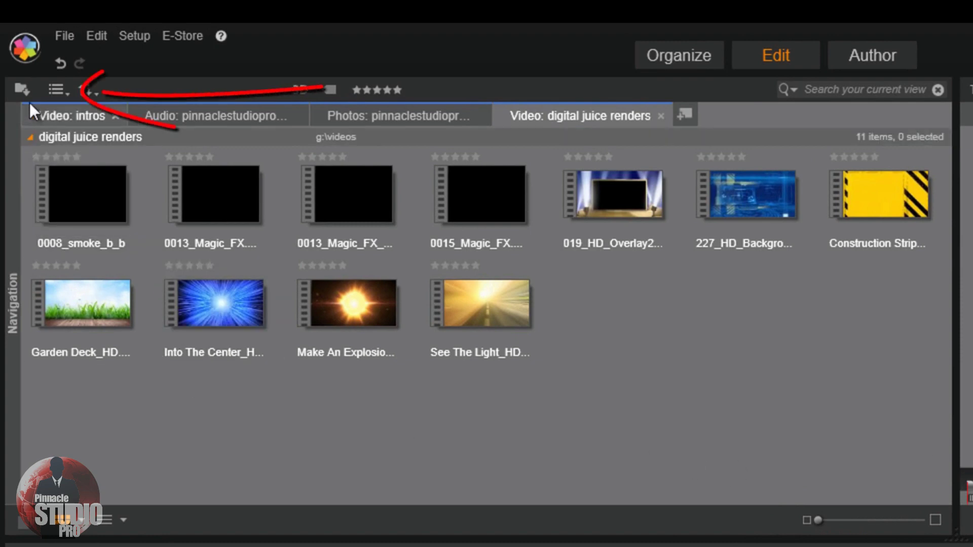
click(62, 93)
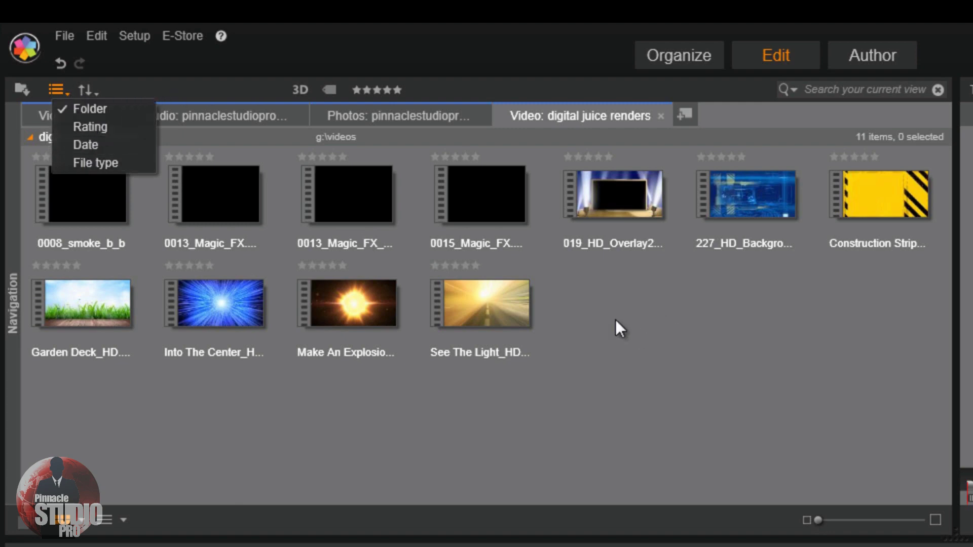
click(604, 308)
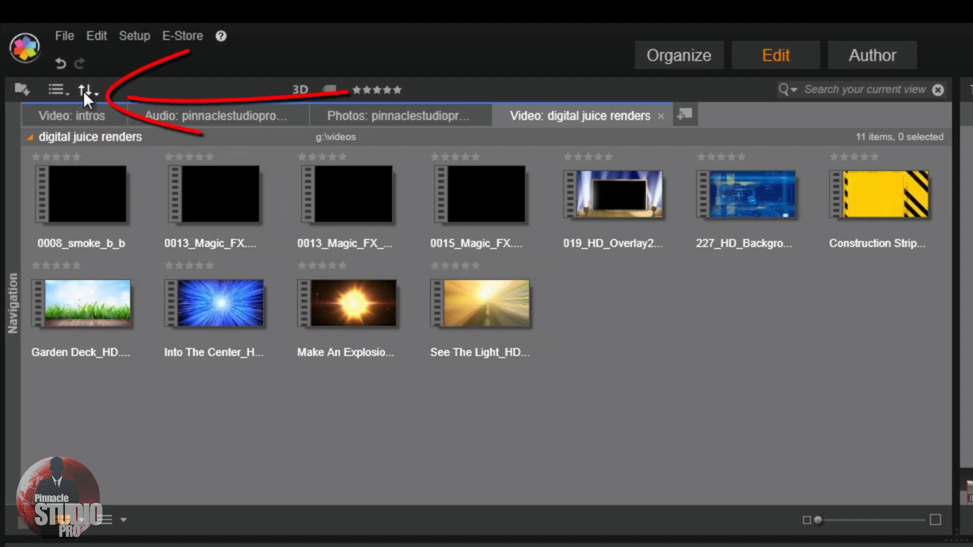
click(91, 93)
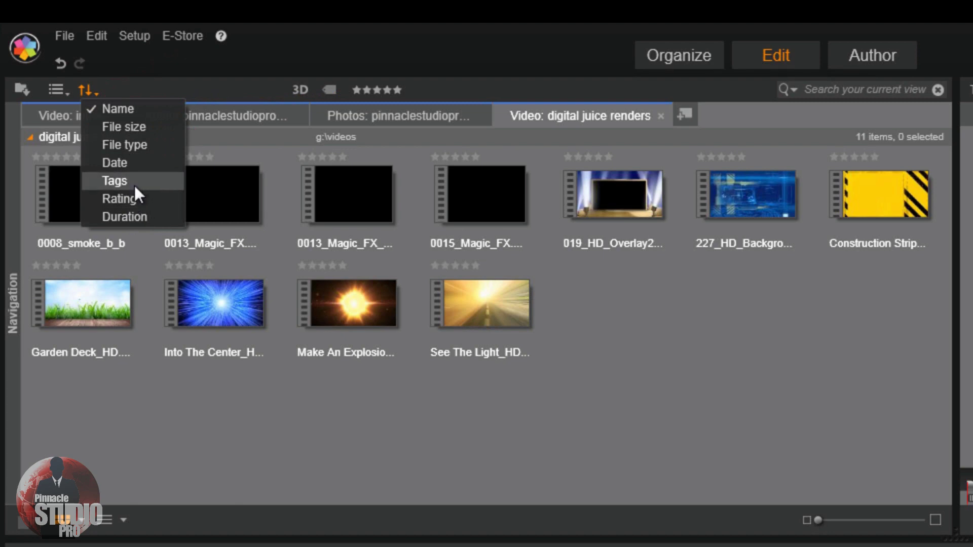
click(679, 311)
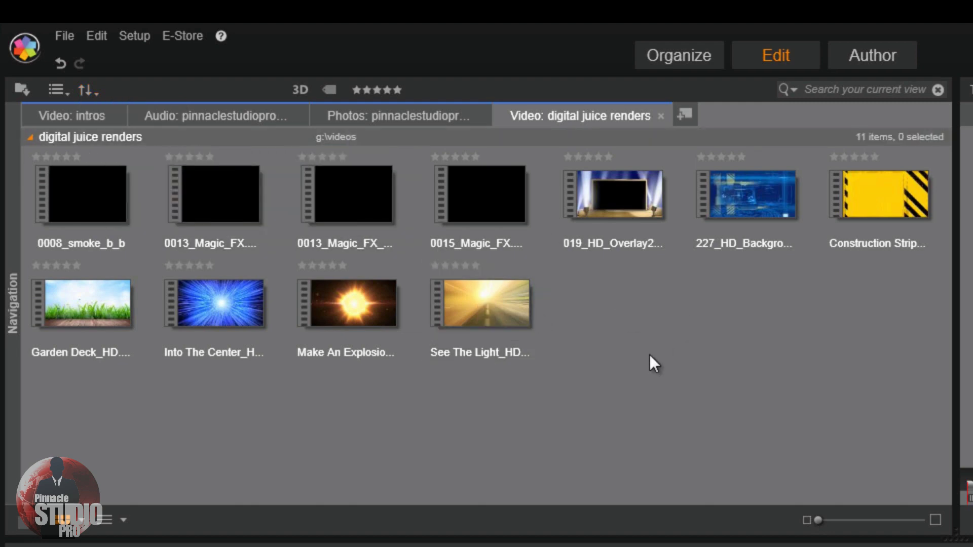
In the Organize workspace, show all Video clips, then all Photos grouped by folder
click(678, 52)
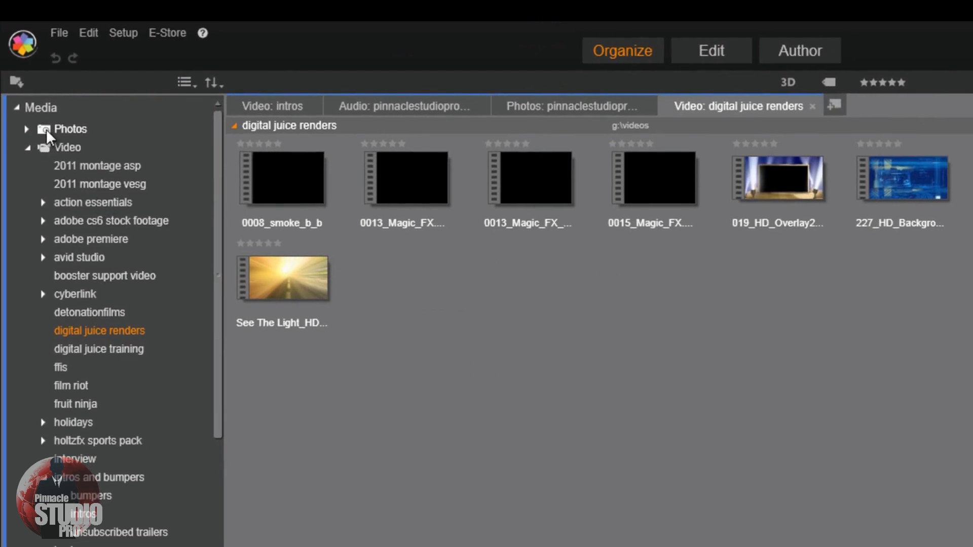
scroll(140, 365, down, 6)
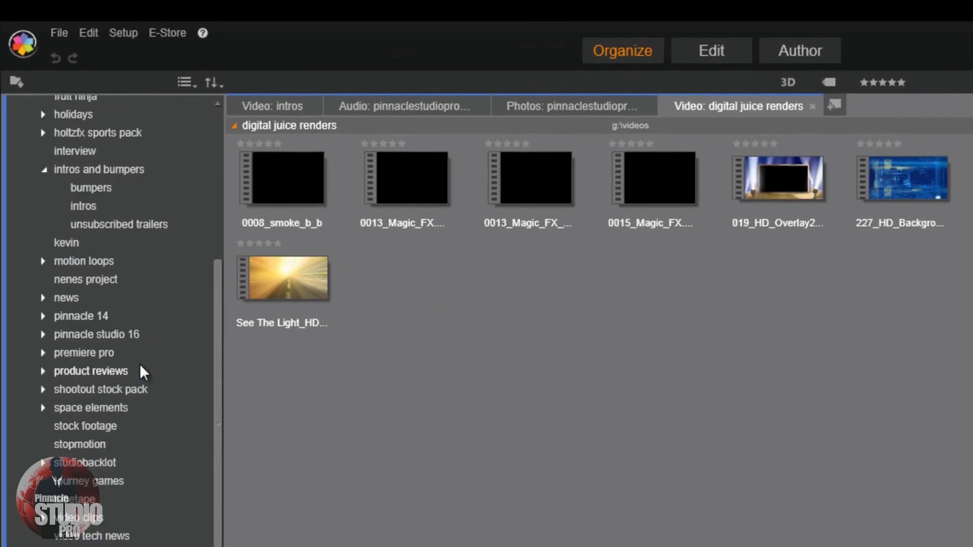
scroll(140, 366, up, 6)
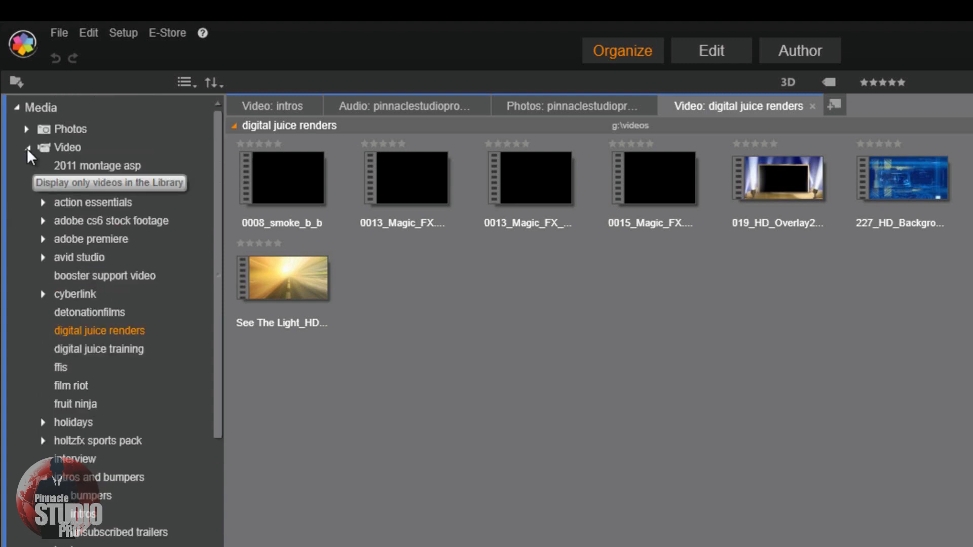
click(26, 148)
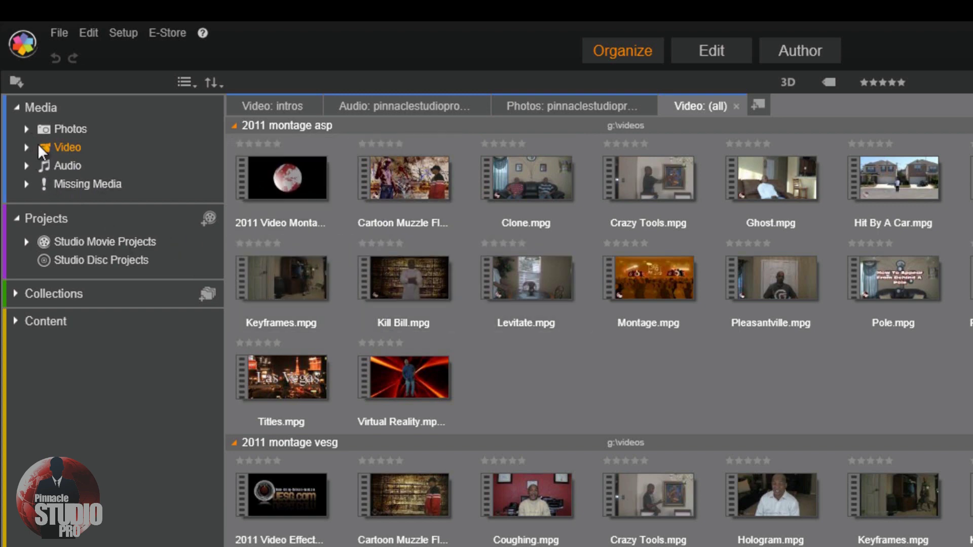
click(61, 130)
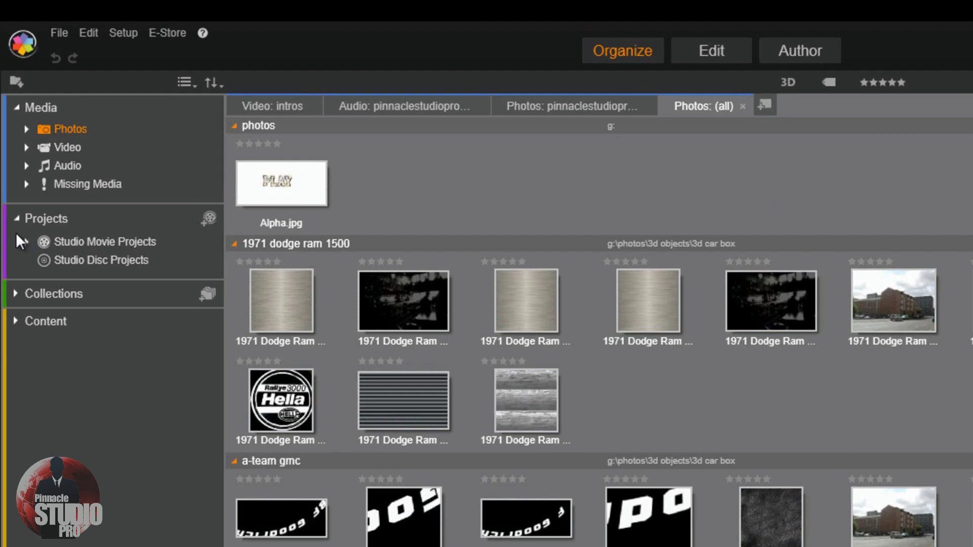
Expand Collections and Content, collapsing Action Essentials, HoltzFX Sports, Shootout Stock Pack and the Content subfolder
click(13, 292)
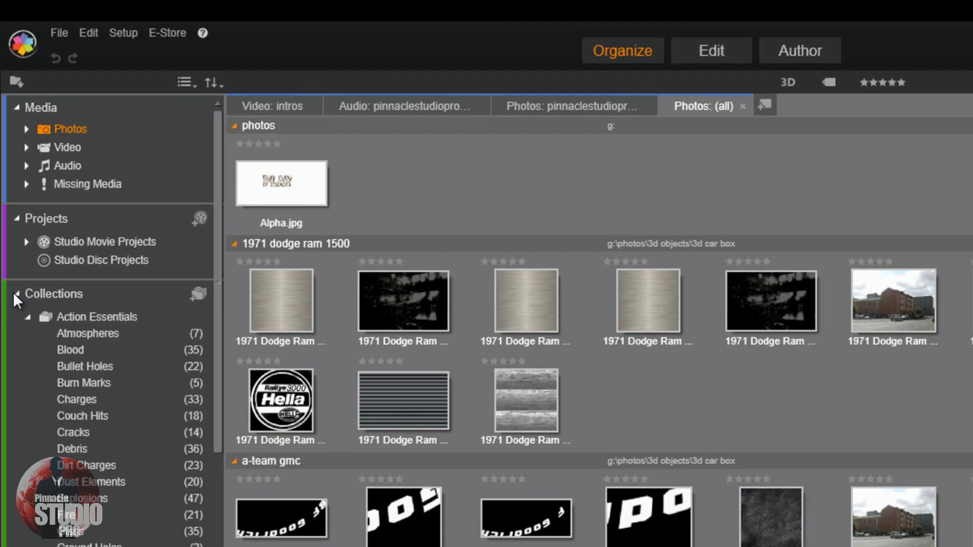
click(27, 320)
click(28, 334)
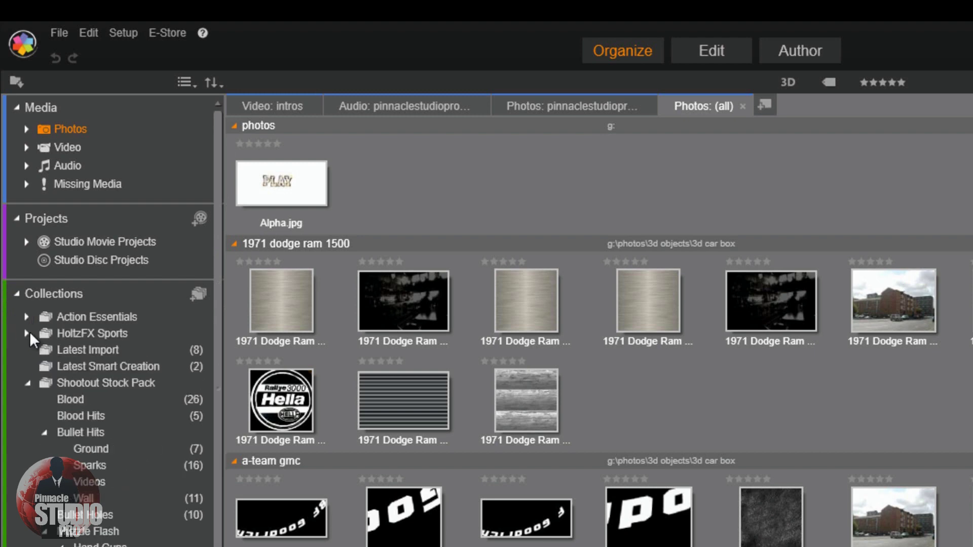
click(27, 385)
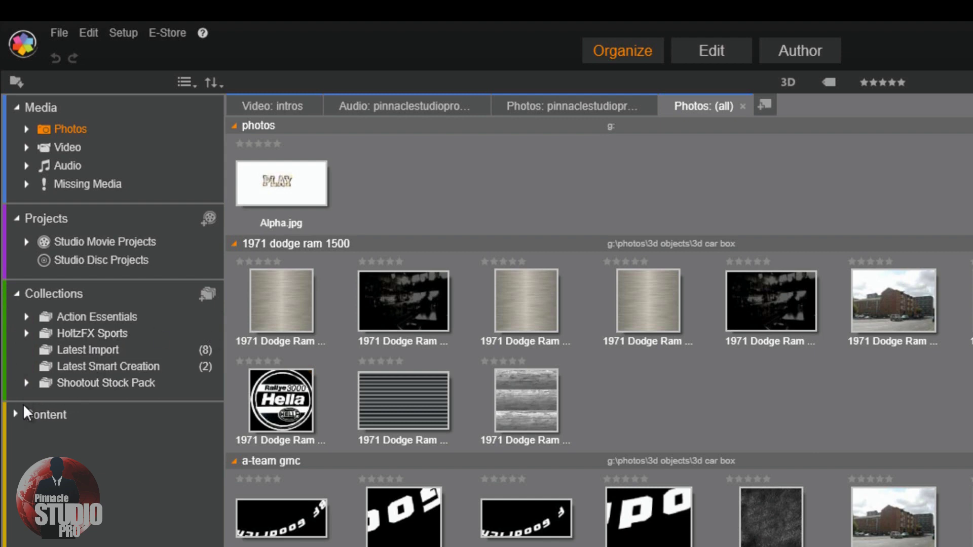
click(14, 414)
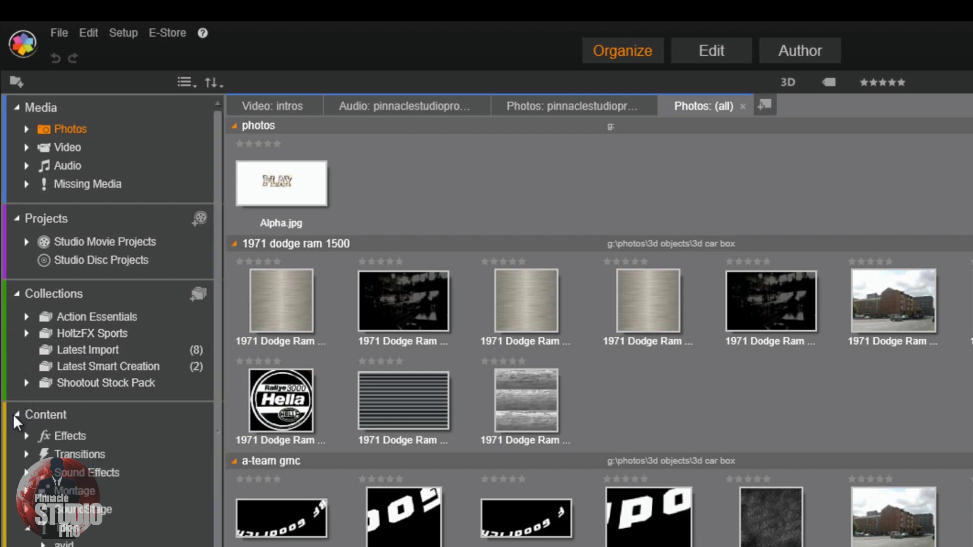
click(29, 530)
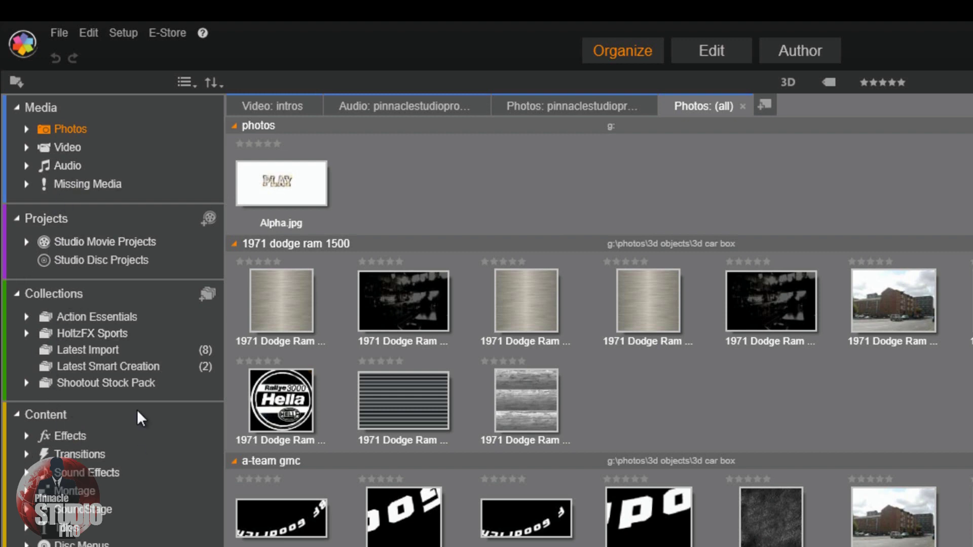
click(711, 54)
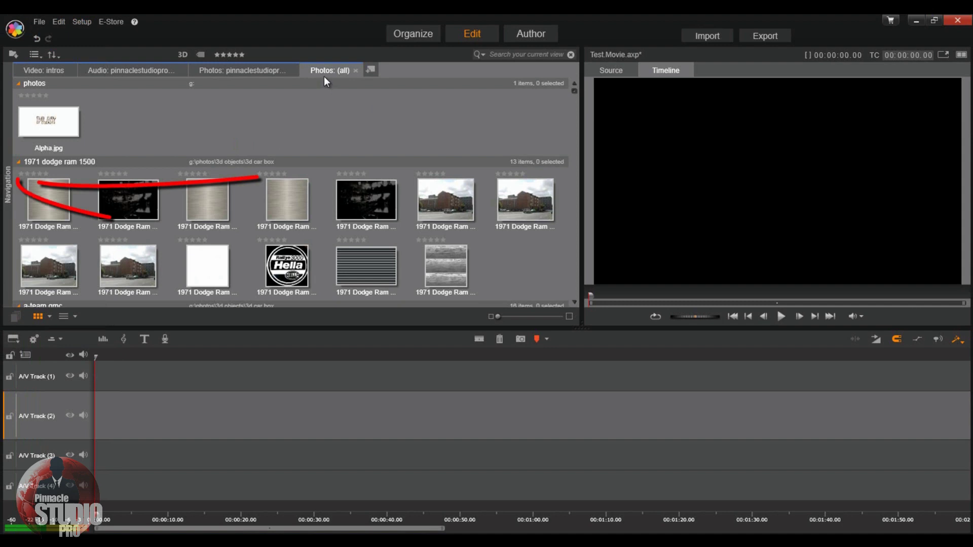
From the Navigation panel's Video folders, show the 'digital juice renders' folder's 11 clips
click(7, 186)
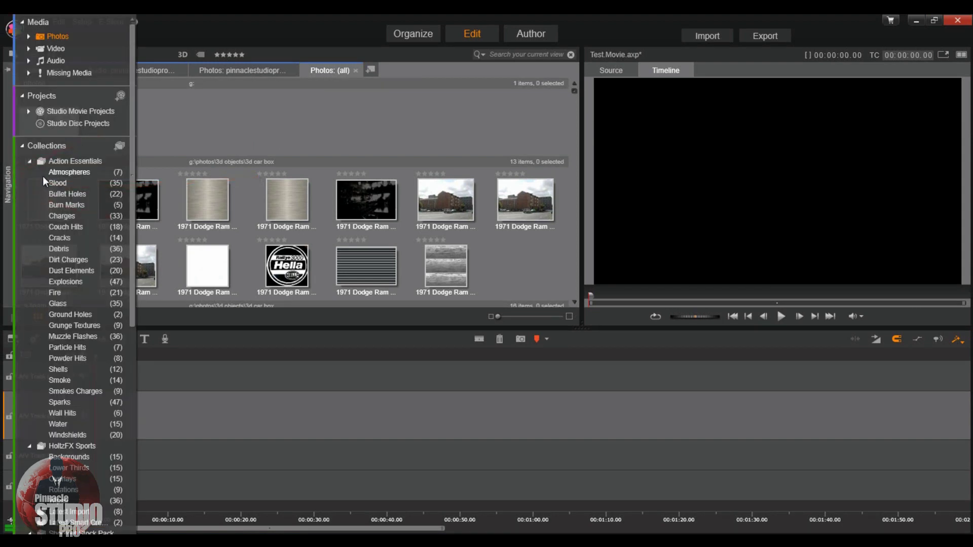
click(29, 49)
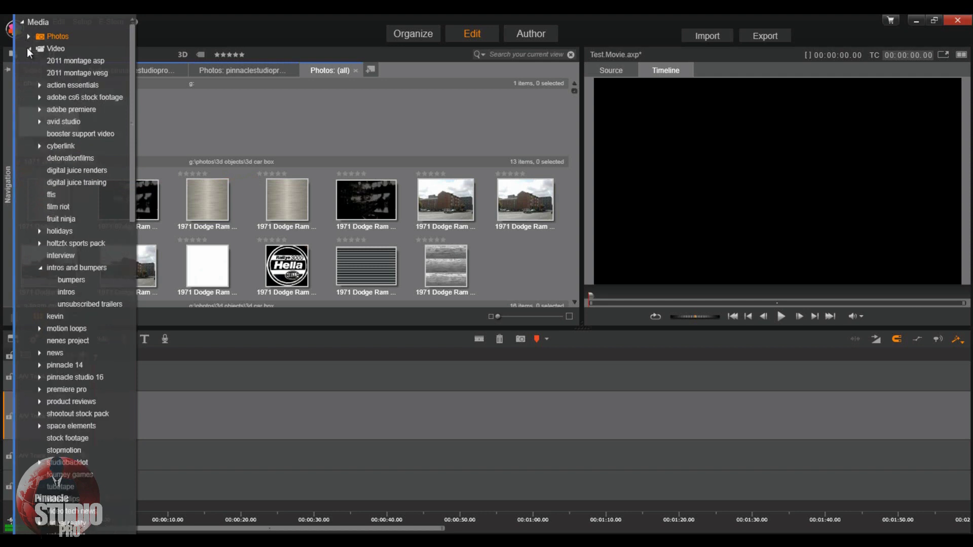
click(67, 169)
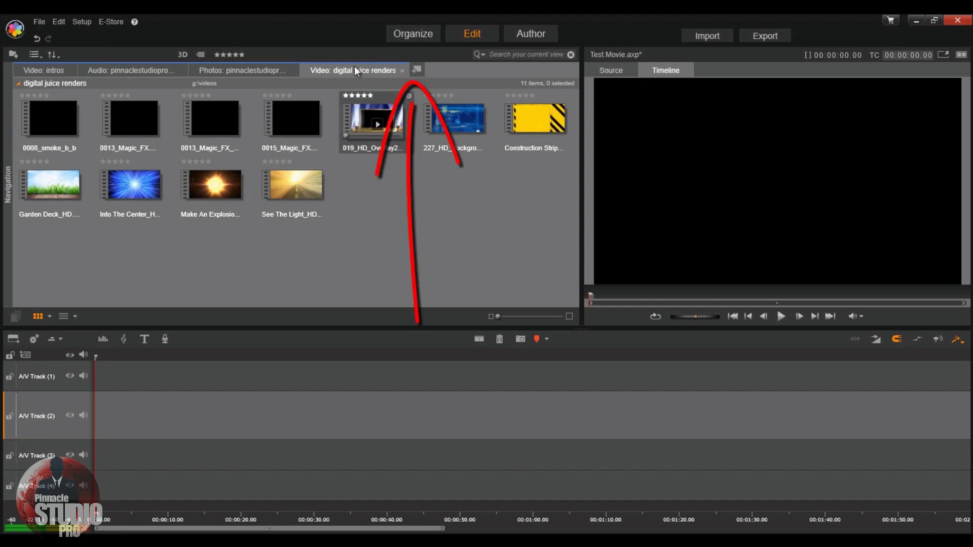
click(420, 69)
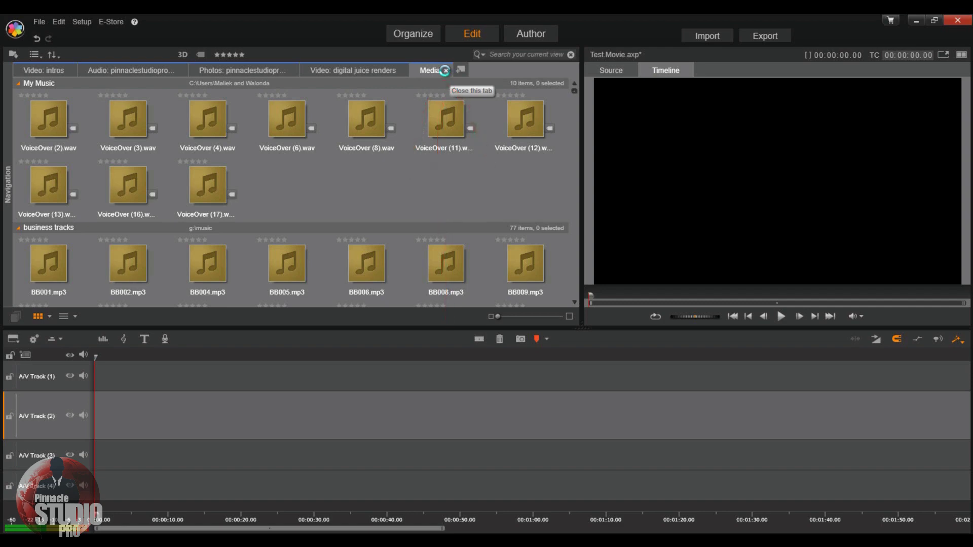
click(445, 70)
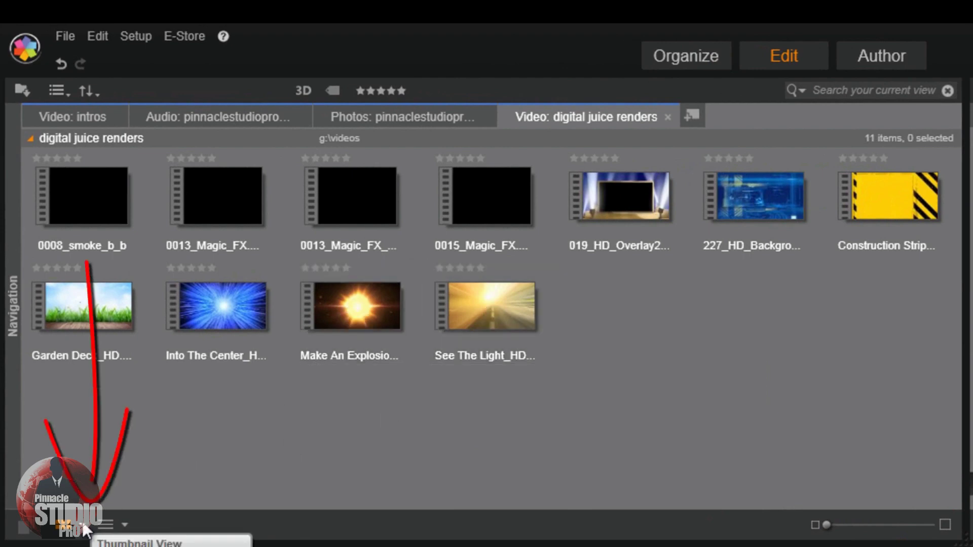
click(124, 523)
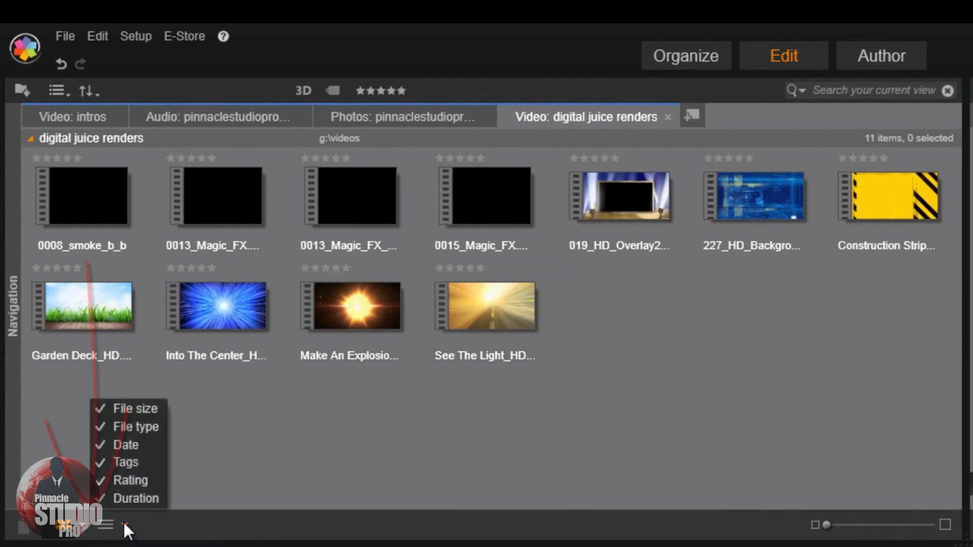
click(405, 454)
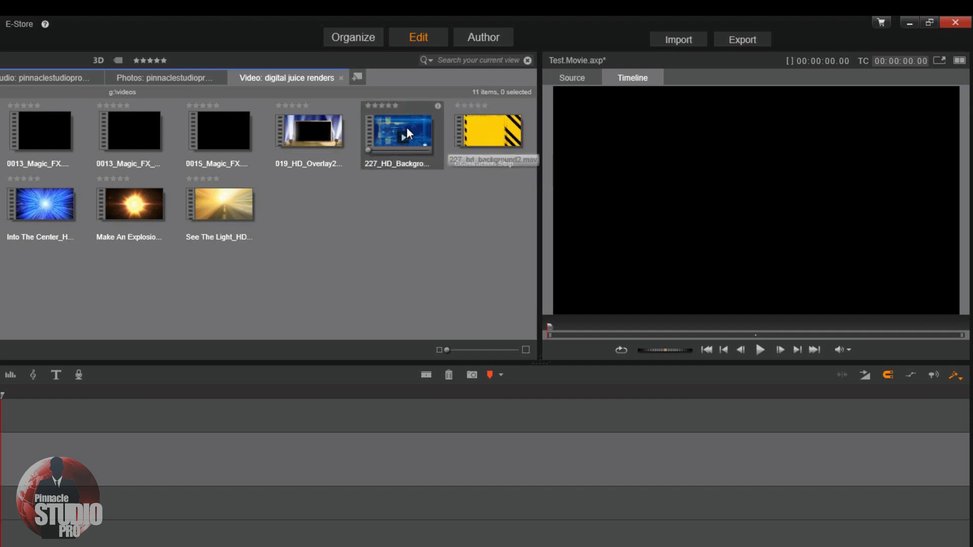
Add the 227_HD_Background clip to the timeline, preview Construction Stripes, and show dual Source/Timeline previews
drag(401, 133, 45, 446)
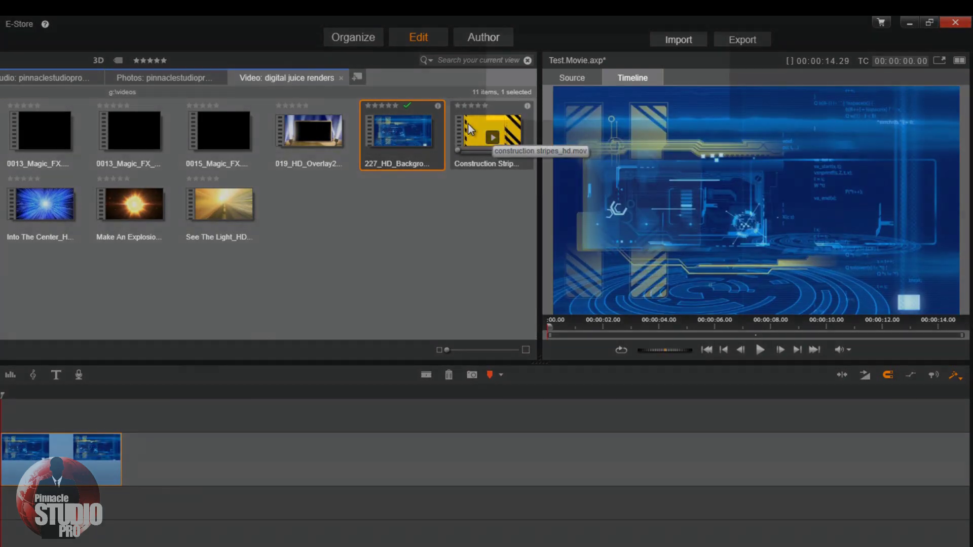
click(468, 130)
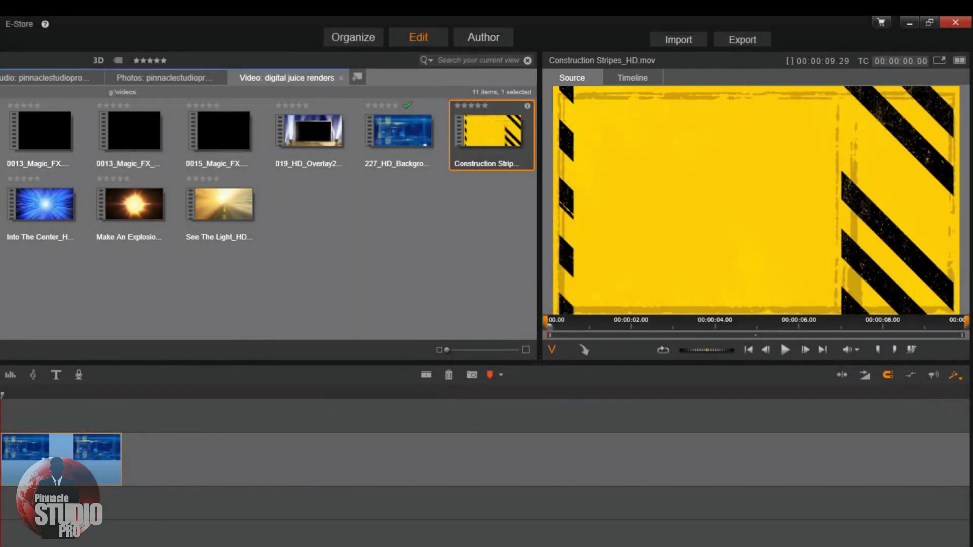
mouse_move(29, 210)
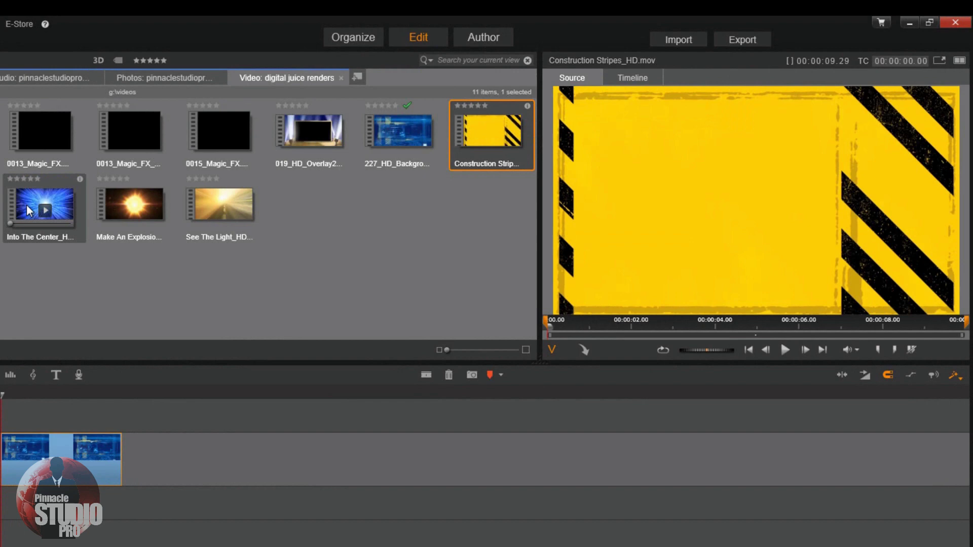
mouse_move(348, 146)
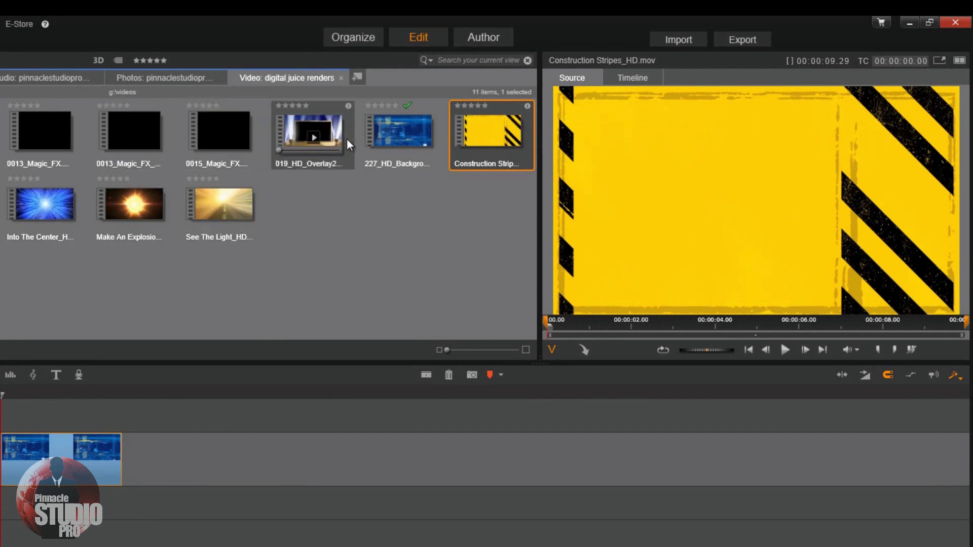
click(628, 76)
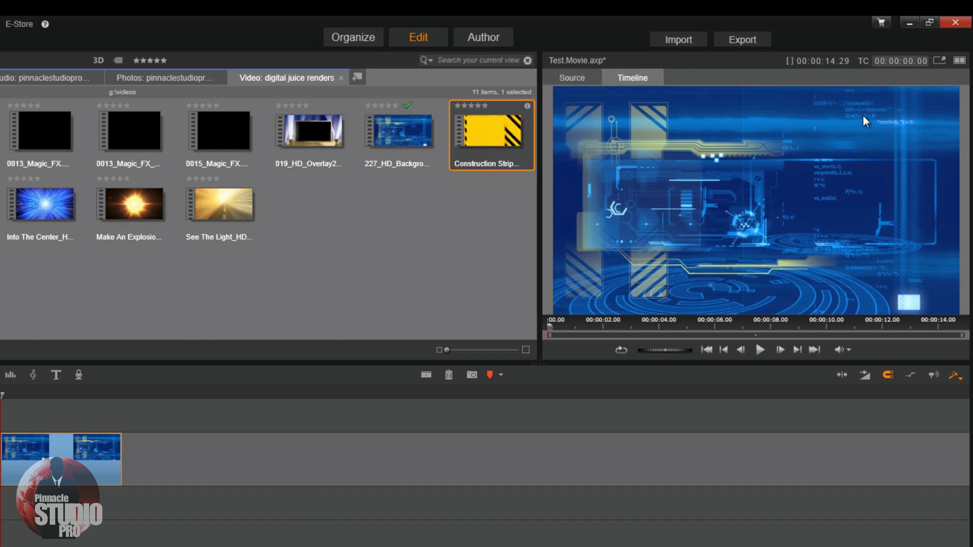
click(959, 62)
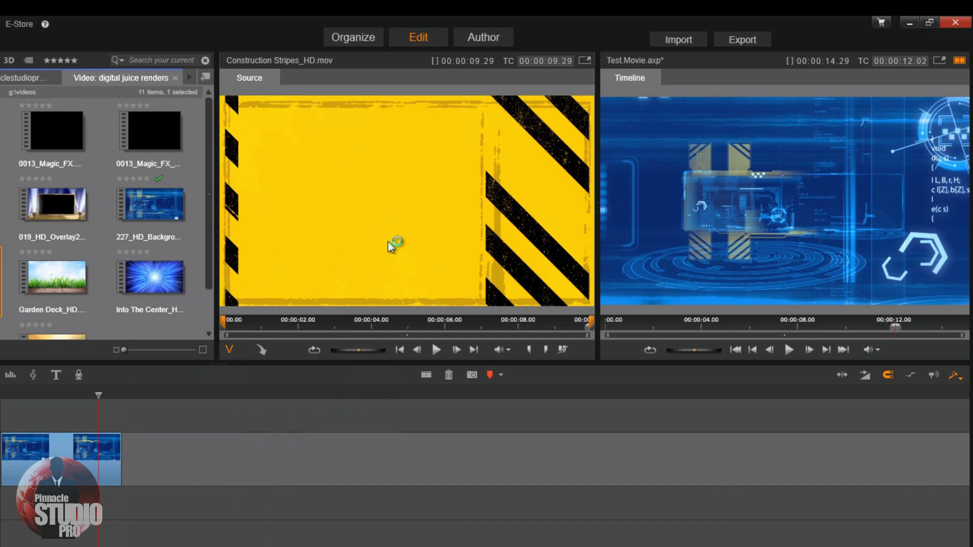
Trim the Construction Stripes source to about 4.17–7.05 and park the timeline playhead near 15.12
mouse_move(226, 322)
mouse_down()
mouse_move(398, 322)
mouse_move(389, 323)
mouse_up()
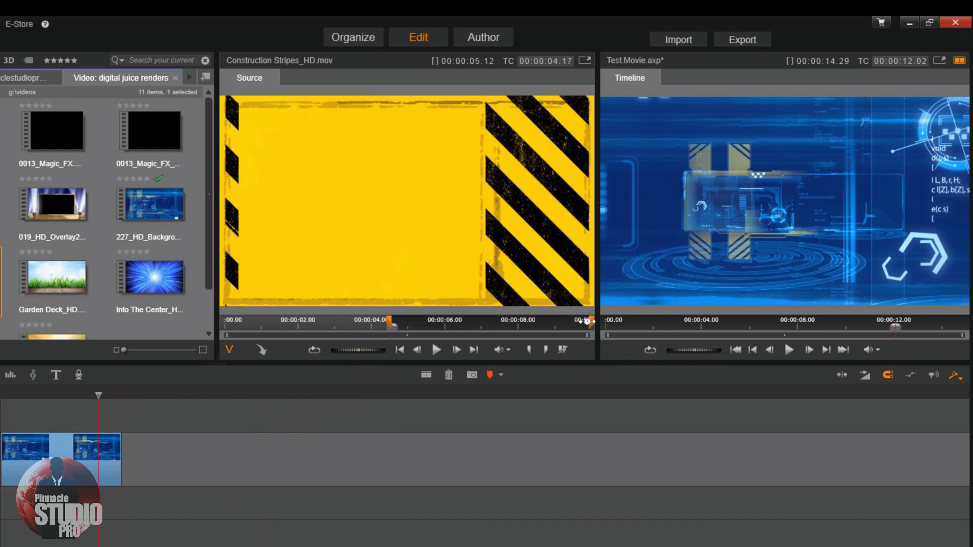
drag(592, 321, 487, 321)
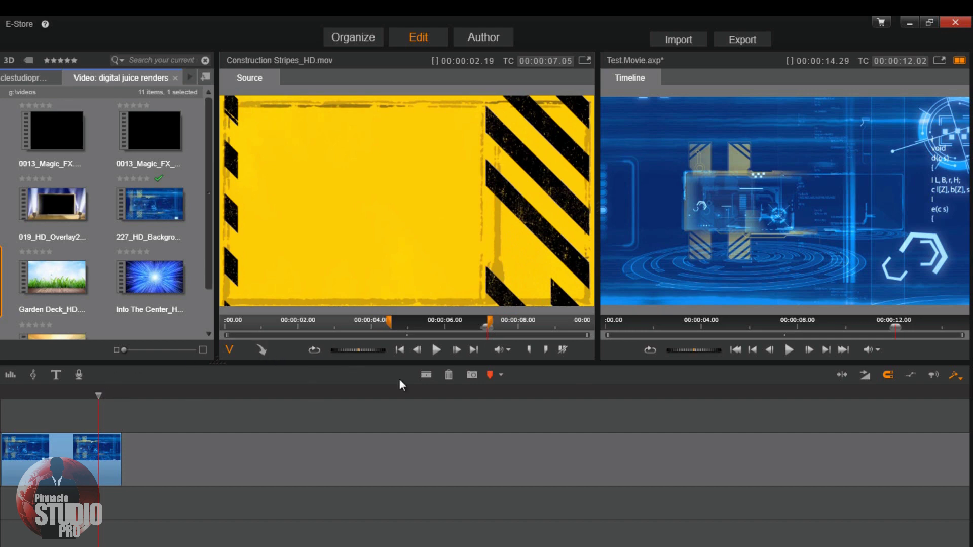
click(473, 350)
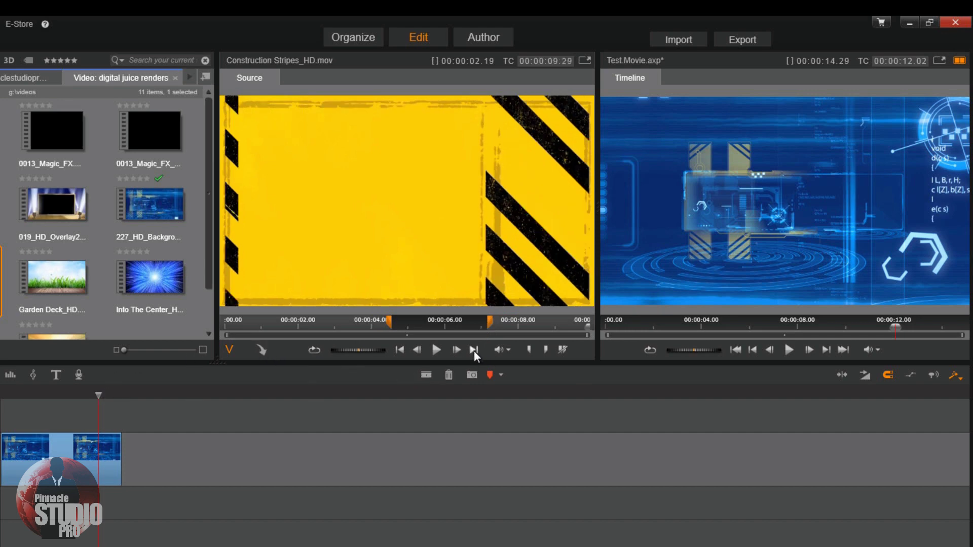
drag(99, 395, 121, 399)
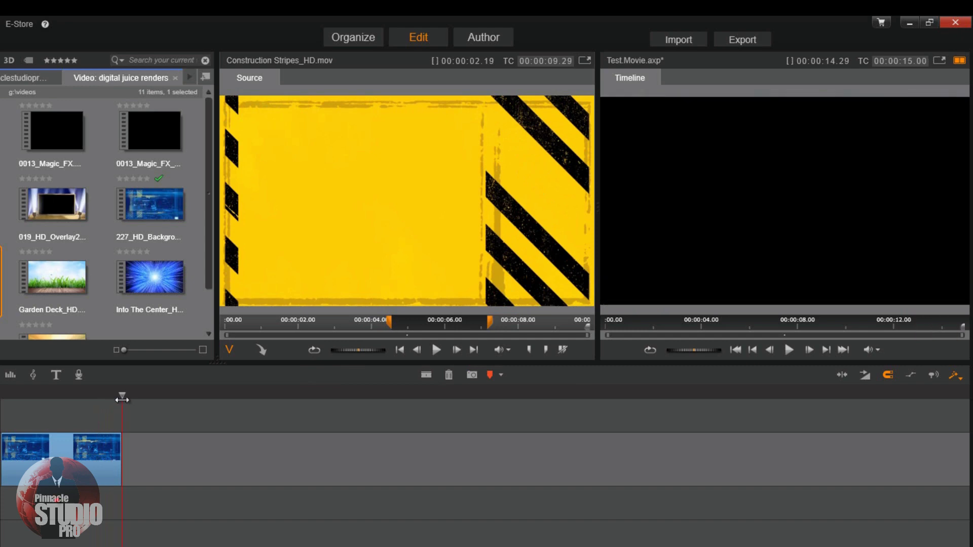
Put two Construction Stripes copies on the timeline, then extend the source out-point to its 9.29 end
click(263, 350)
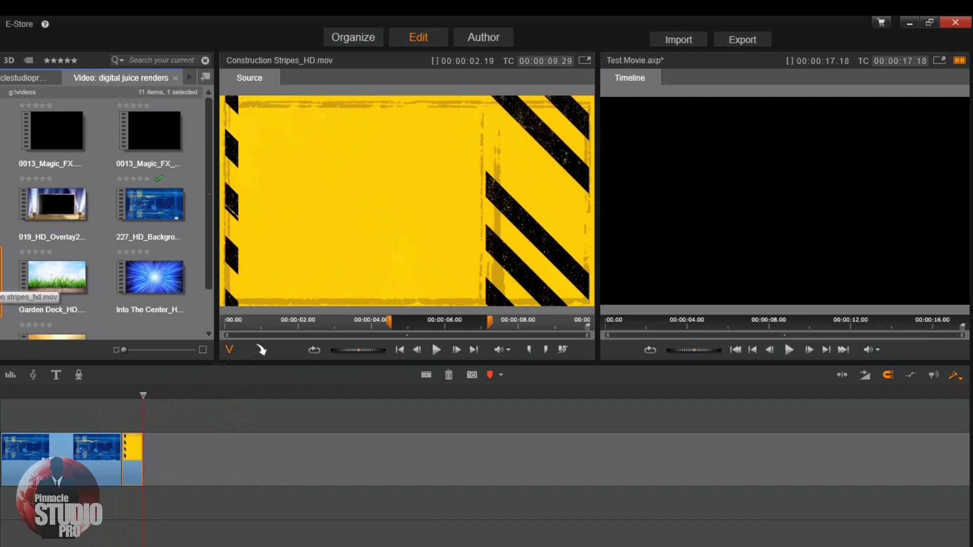
drag(263, 350, 204, 459)
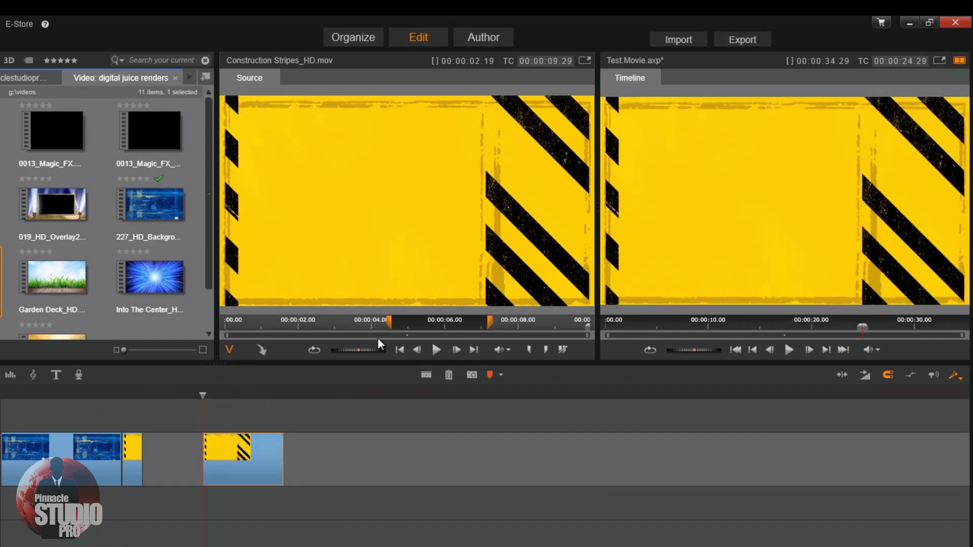
mouse_move(392, 320)
mouse_down()
mouse_move(512, 326)
mouse_move(404, 338)
mouse_move(395, 323)
mouse_move(155, 327)
mouse_up()
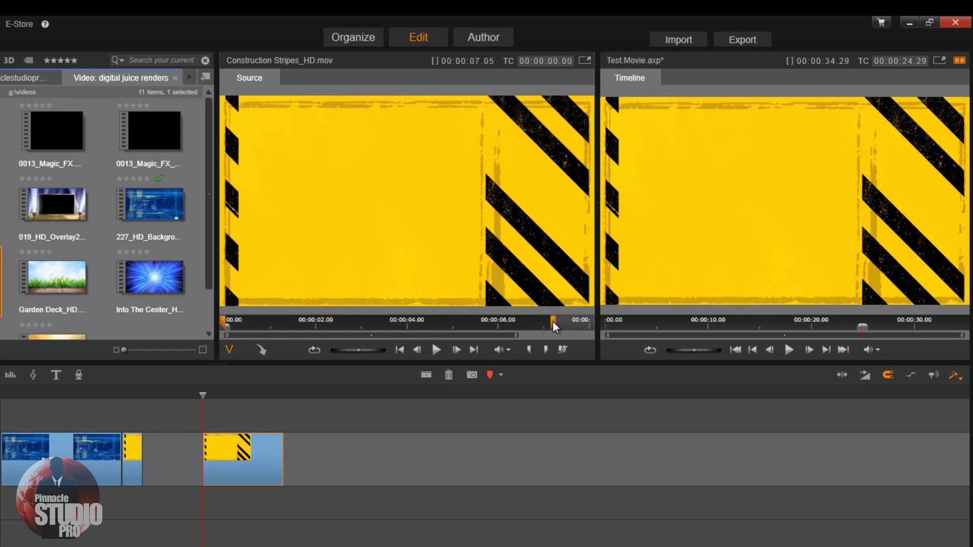
drag(553, 325, 624, 322)
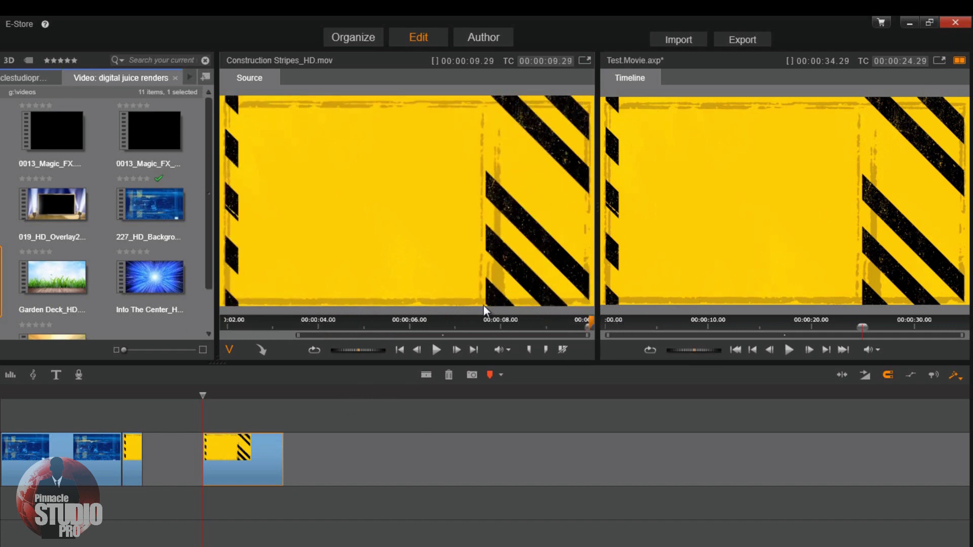
Delete both yellow Construction Stripes clips and return the playhead into the blue background clip
right_click(256, 451)
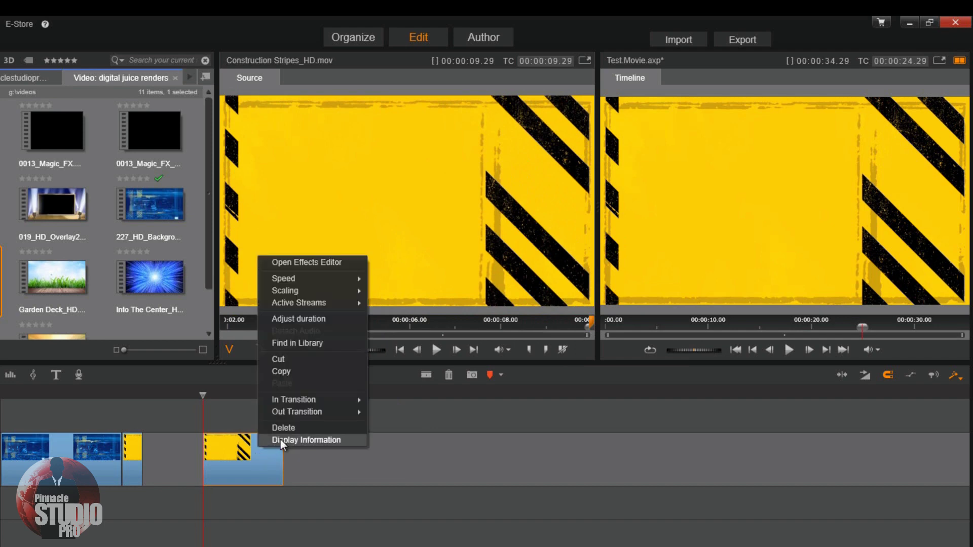
click(284, 429)
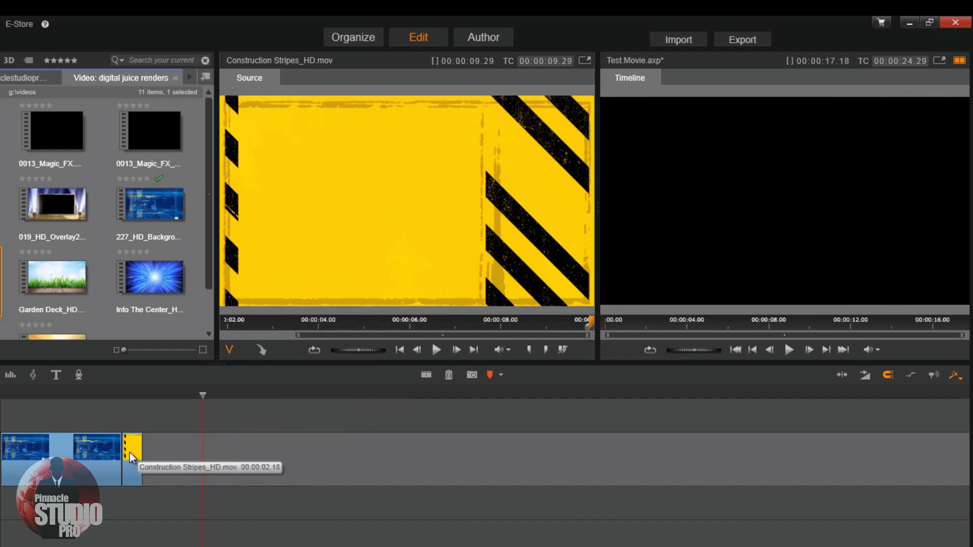
right_click(129, 452)
click(156, 430)
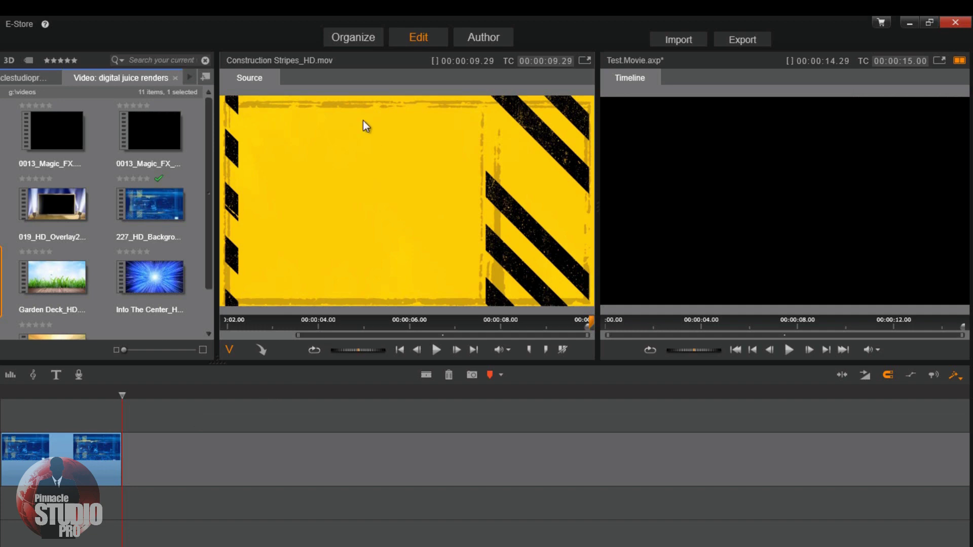
click(94, 396)
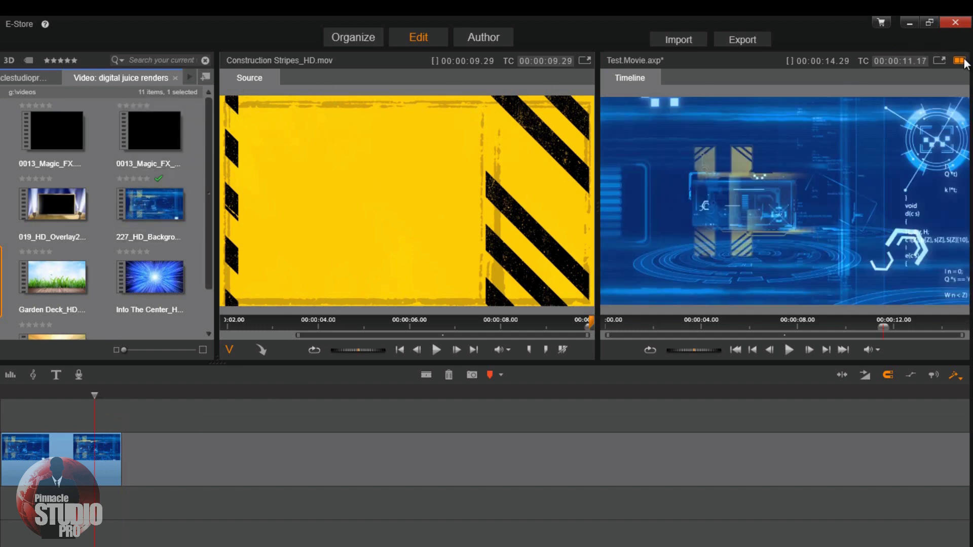
Switch to the single tabbed preview, move the playhead to about 7 seconds, and view the toolbar customization choices
click(959, 61)
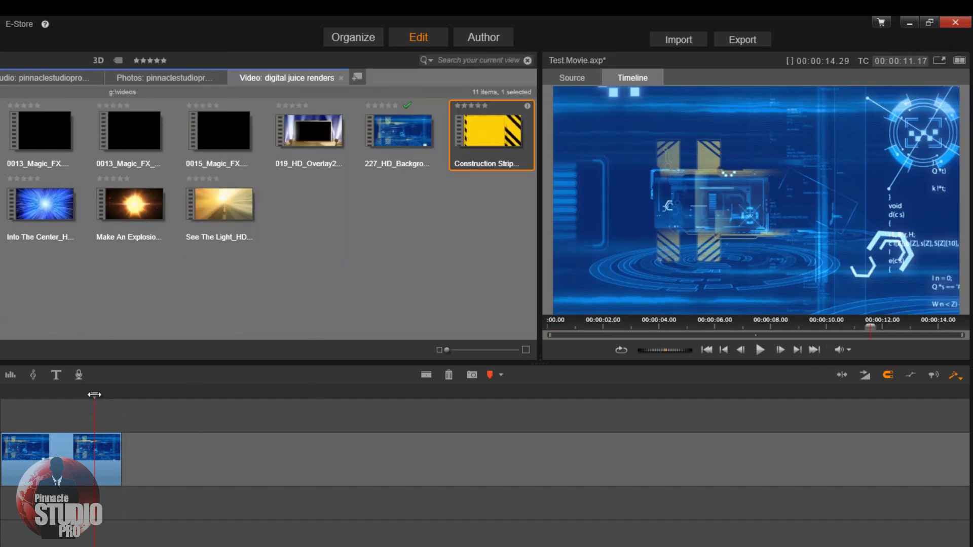
drag(87, 399, 61, 399)
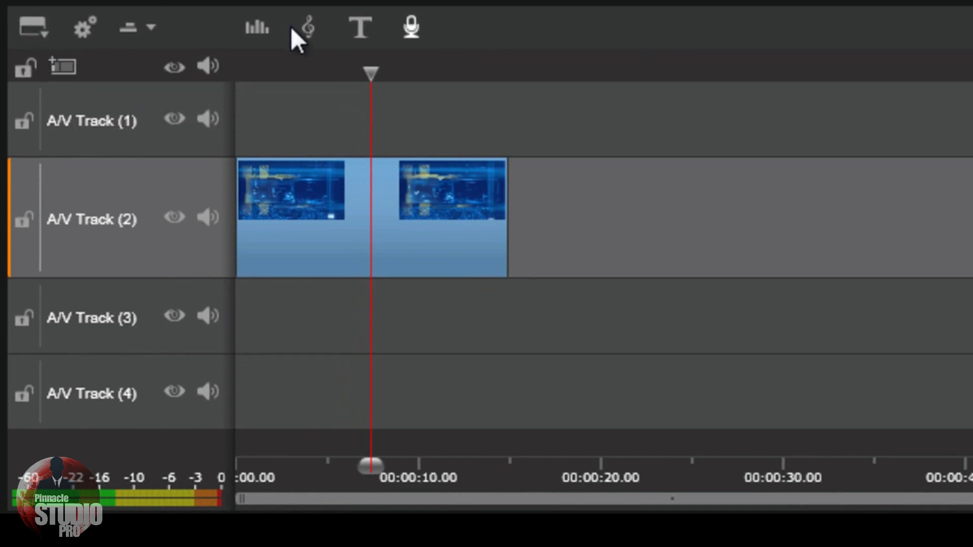
click(41, 36)
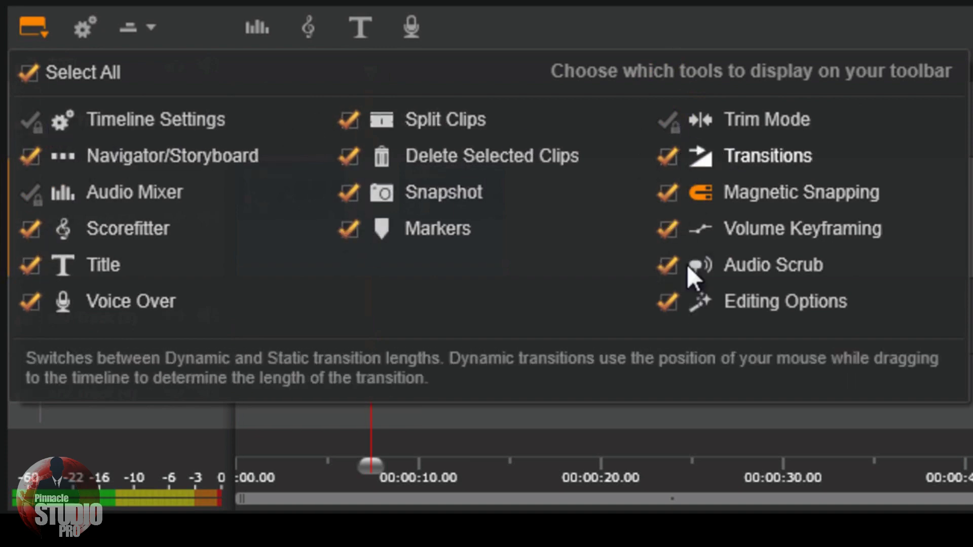
click(588, 21)
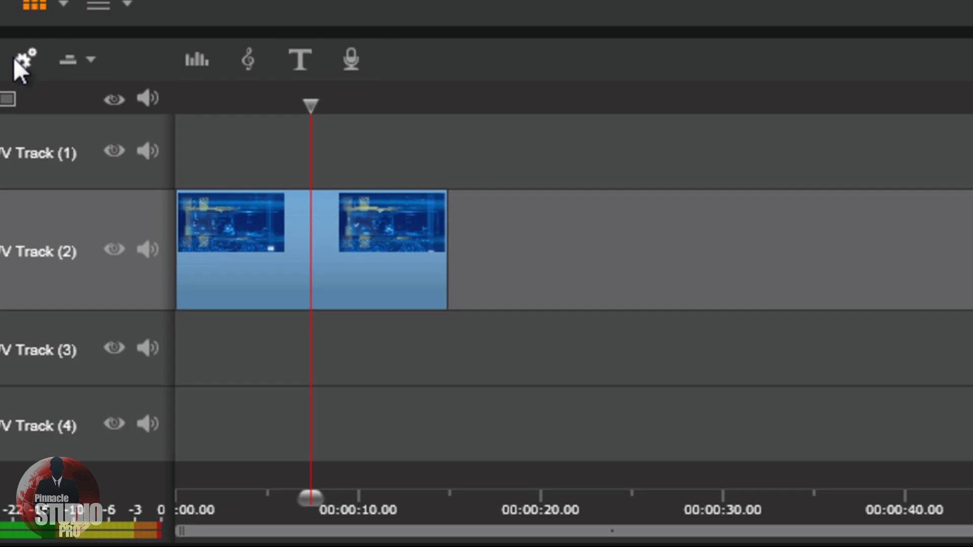
Check the timeline settings (Widescreen 16:9, HD 1920x1080, 30 (60i)) and cancel without changes
click(84, 29)
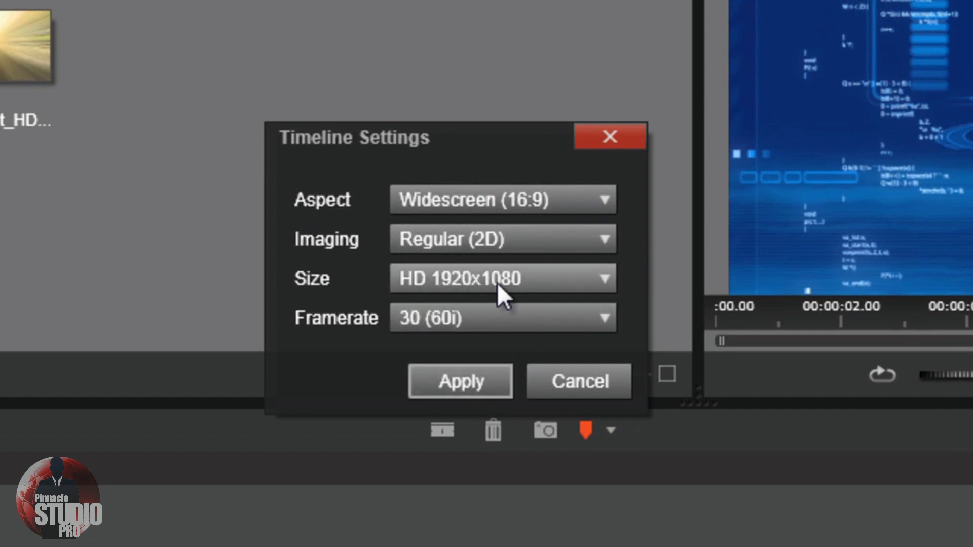
click(588, 318)
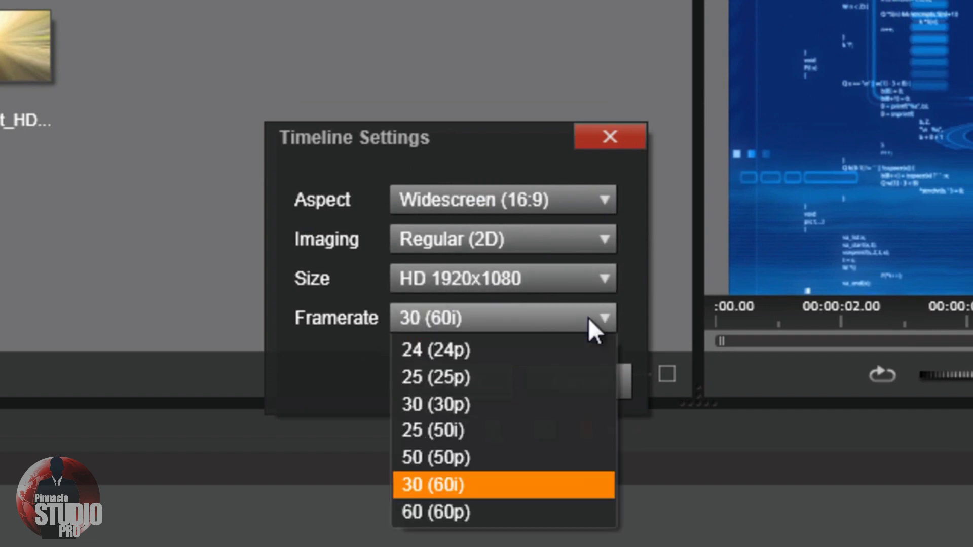
click(312, 352)
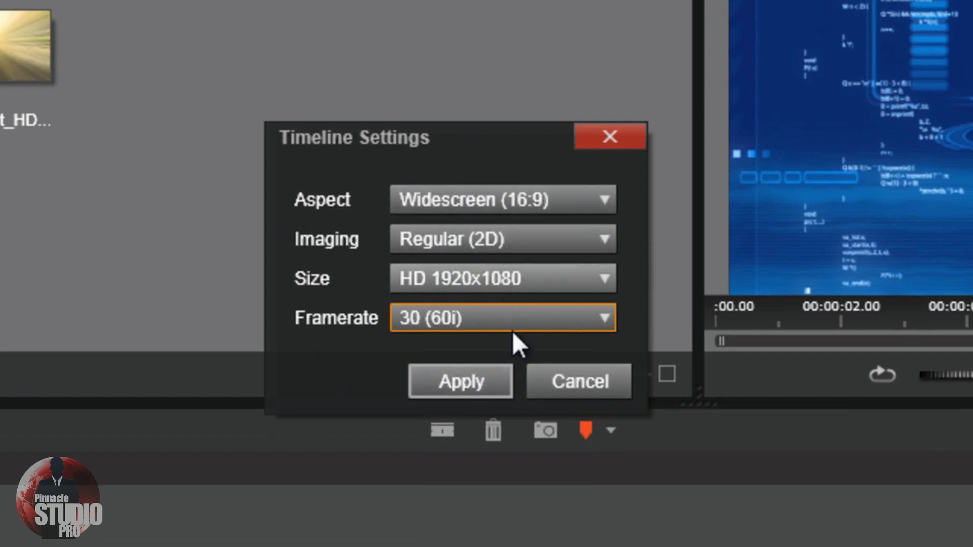
click(596, 380)
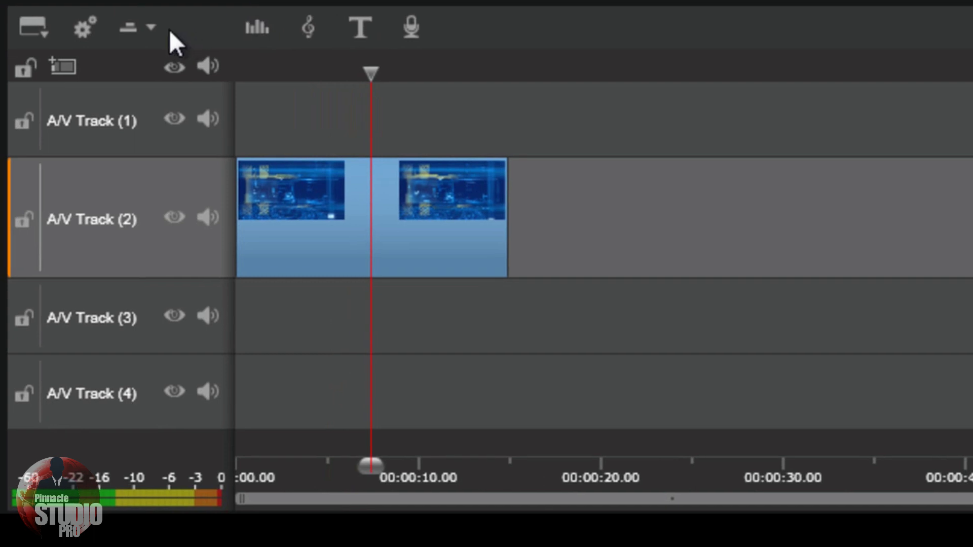
click(153, 31)
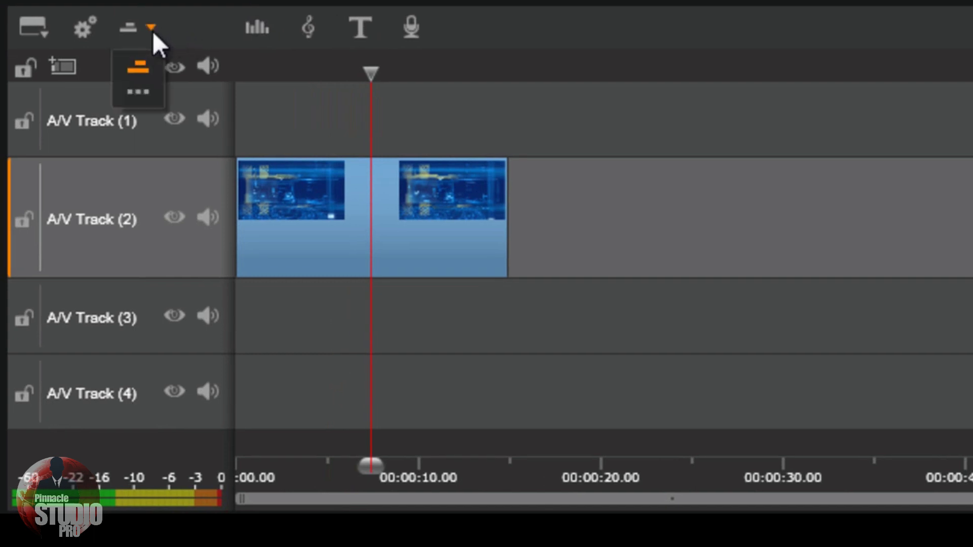
click(136, 92)
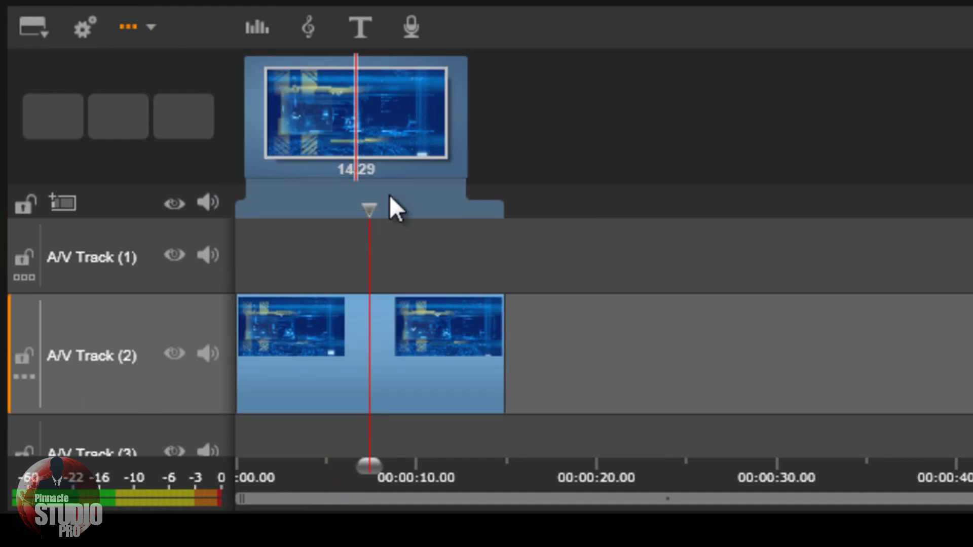
drag(361, 209, 224, 242)
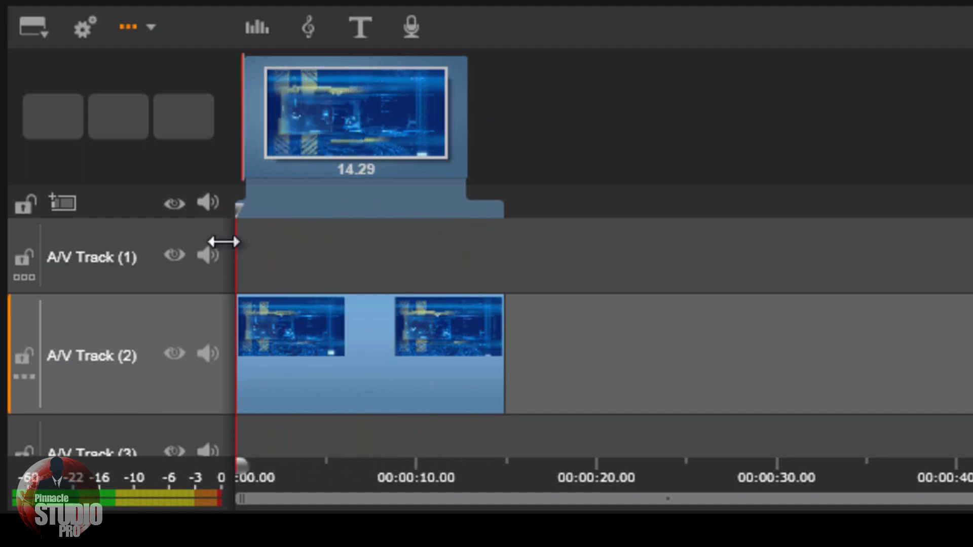
click(150, 35)
click(141, 62)
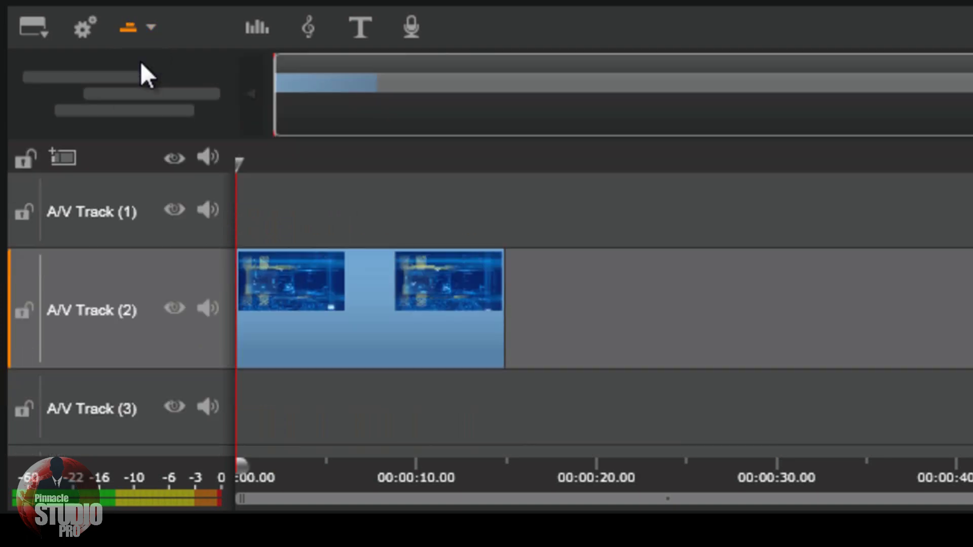
click(319, 114)
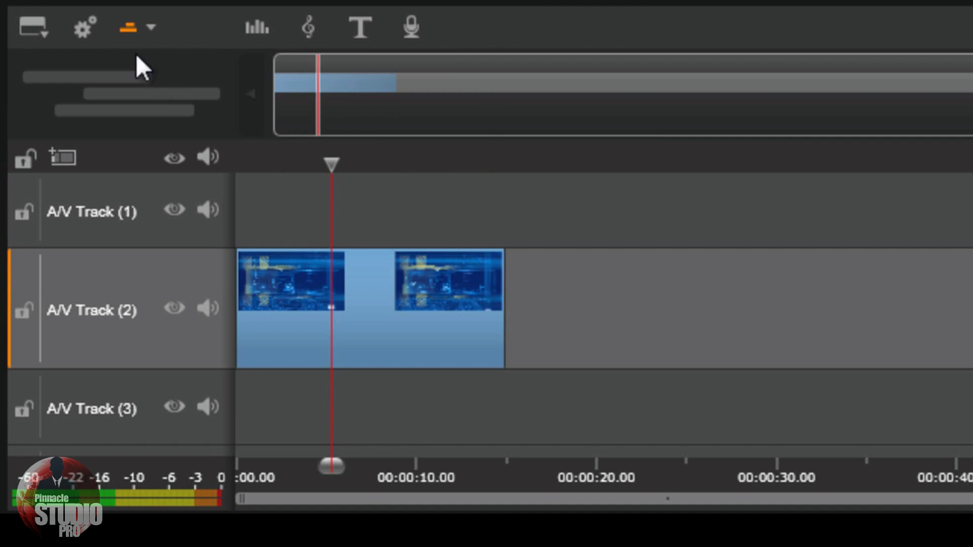
click(126, 28)
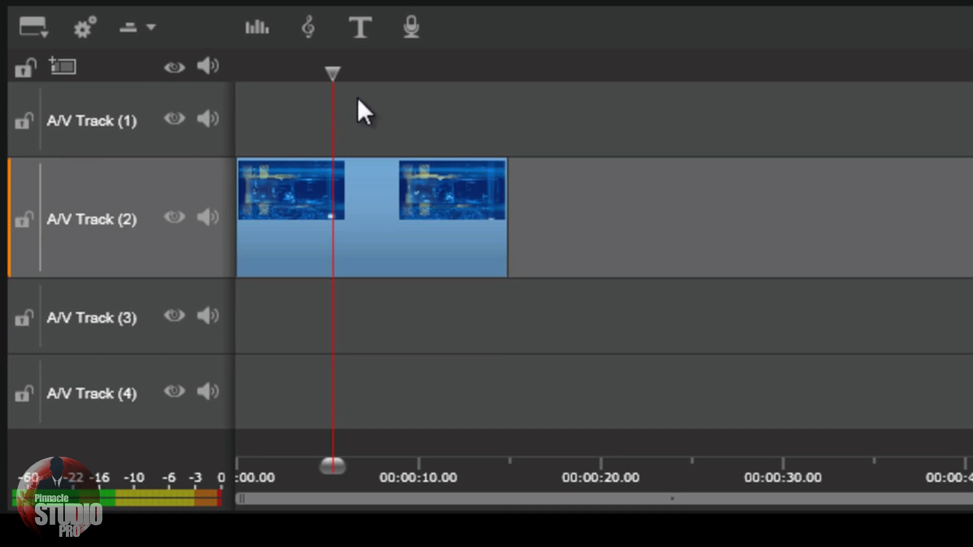
drag(328, 78, 257, 73)
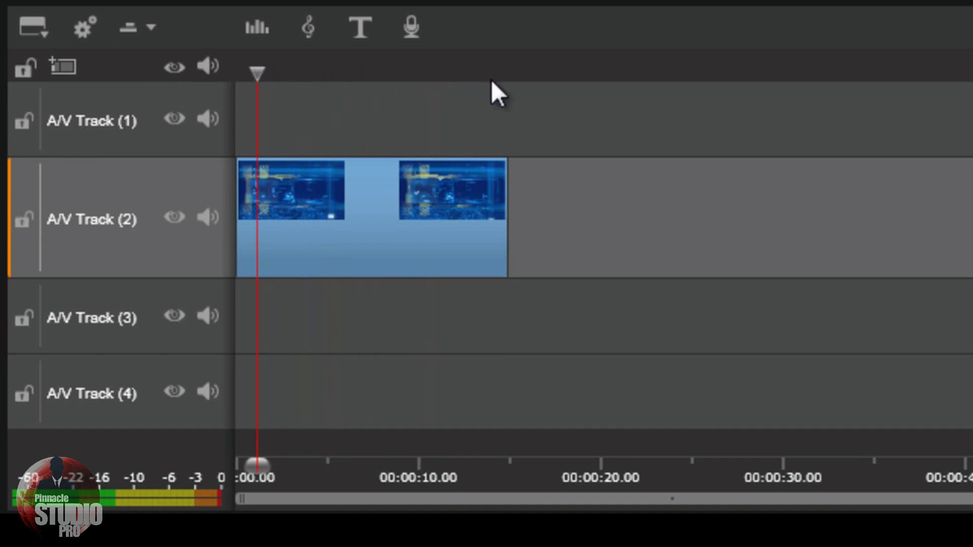
click(261, 27)
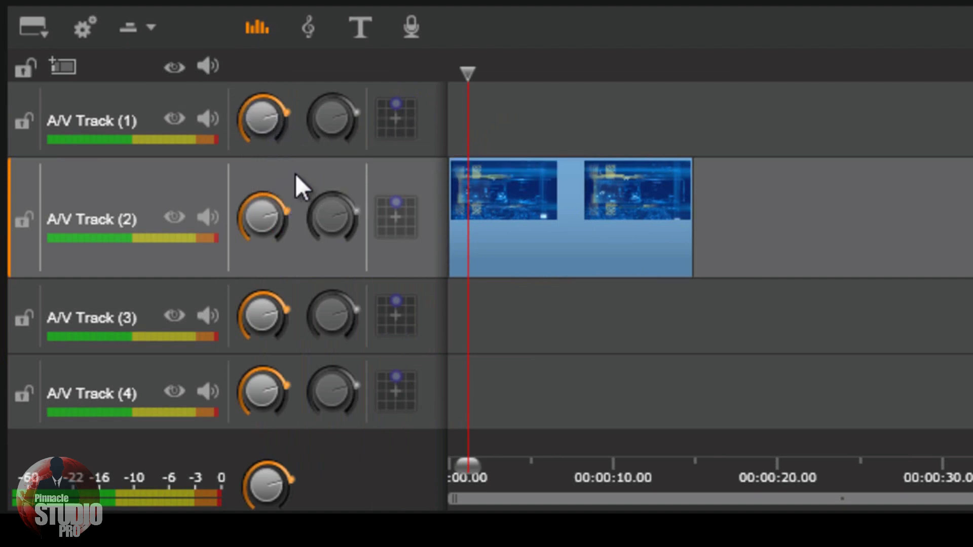
click(256, 26)
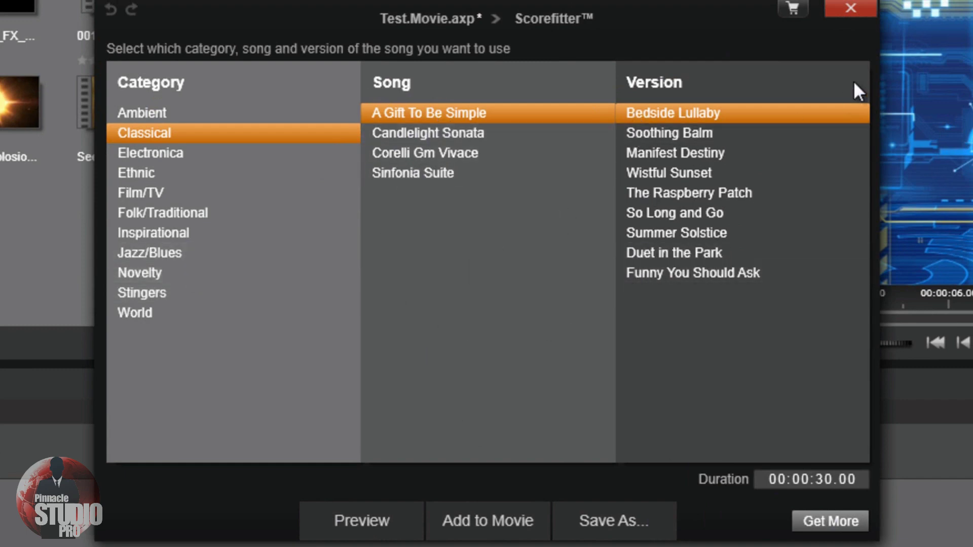
click(862, 7)
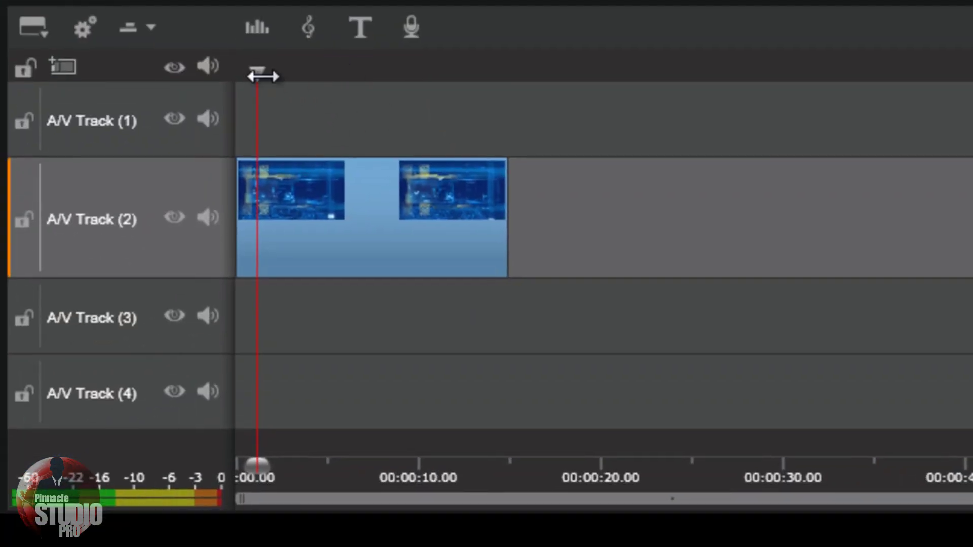
Target A/V Track (1) at about 5 seconds, then cancel the Title Editor without adding a title
drag(259, 74, 347, 74)
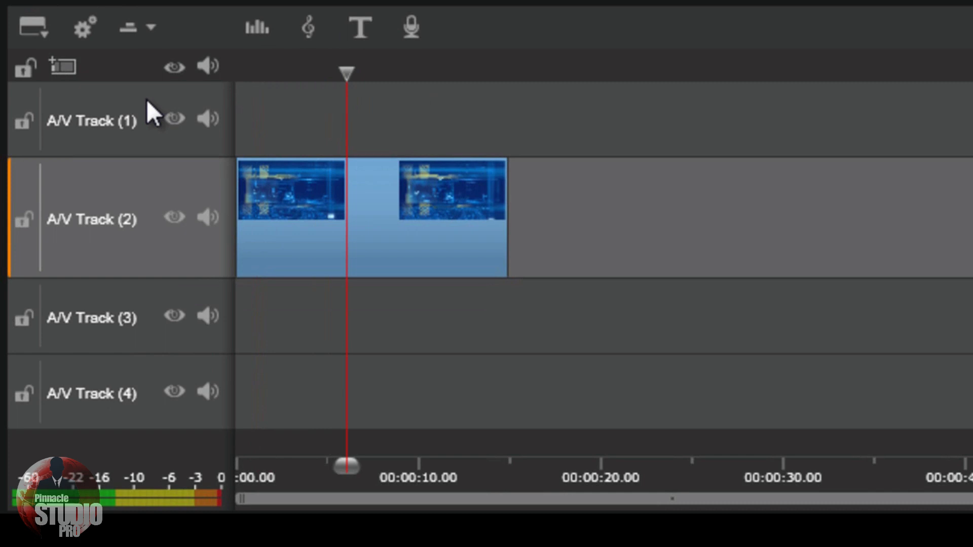
click(147, 99)
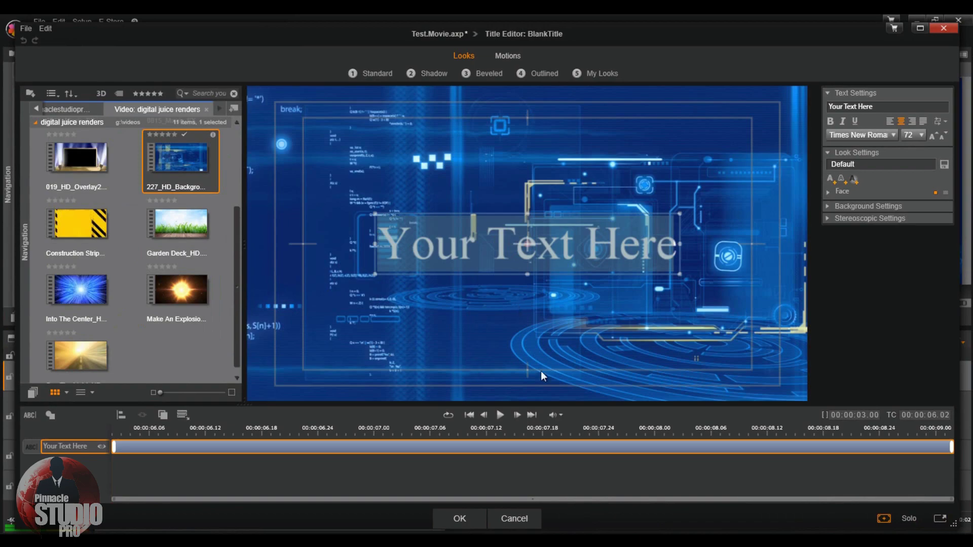
click(487, 437)
click(523, 518)
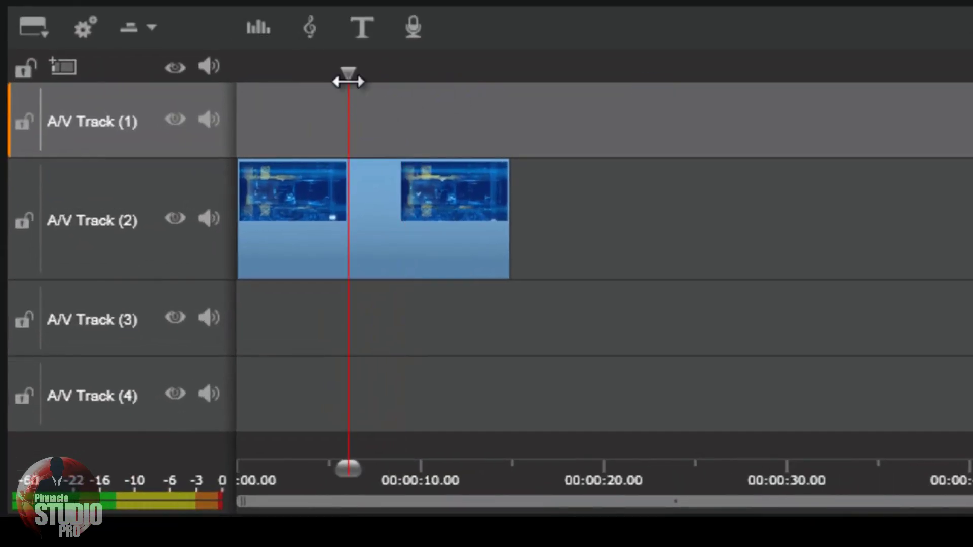
Open the Voice Over Tool and close it again without recording anything
click(412, 28)
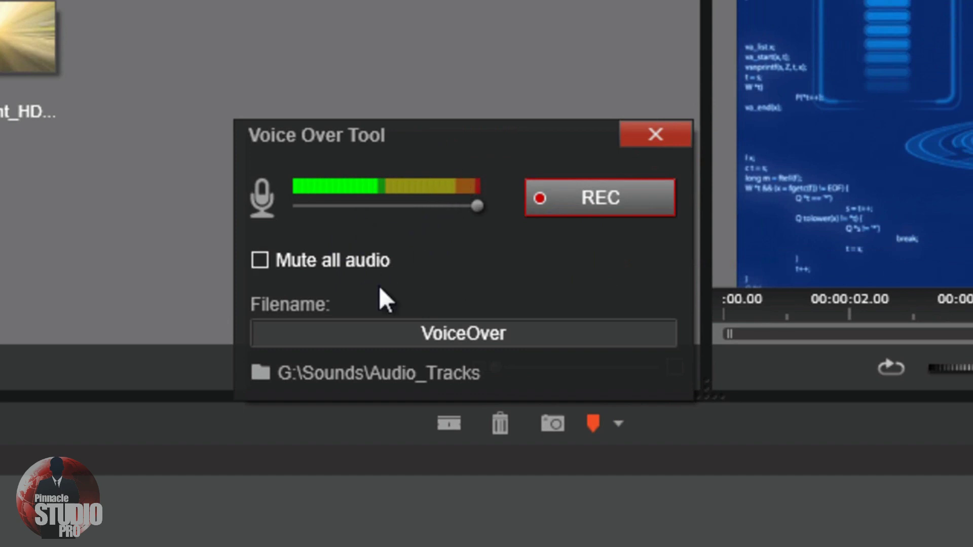
click(645, 133)
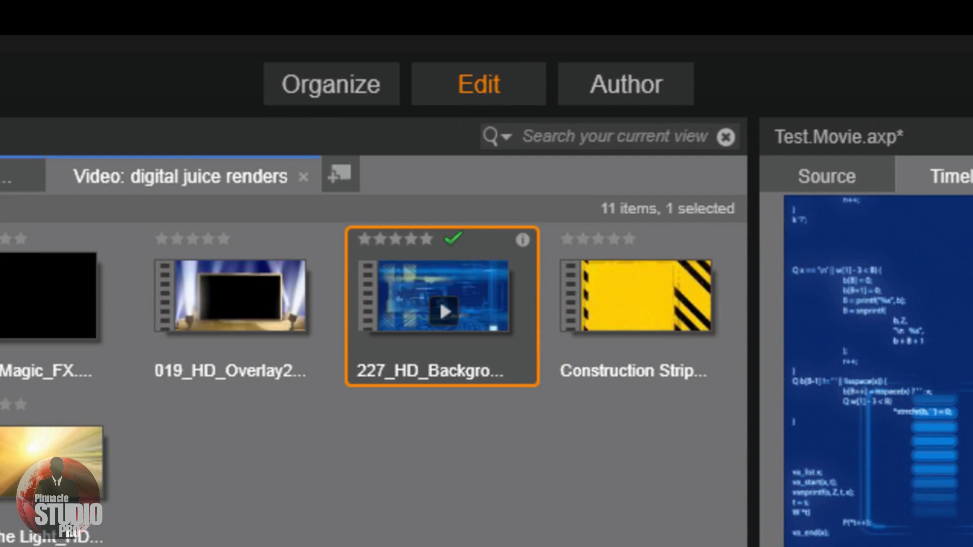
Convert the movie into a disc project under Author and scroll through the Disc Menus templates
click(627, 80)
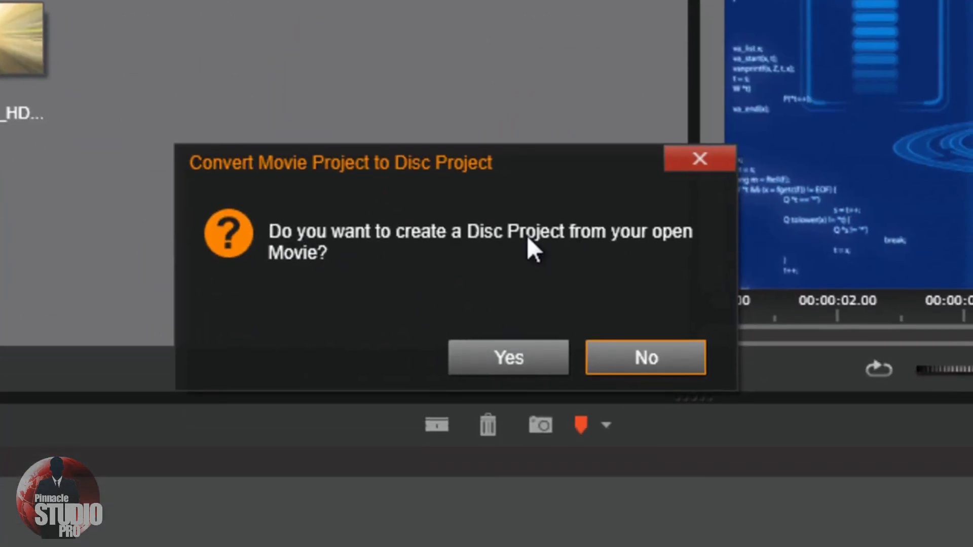
click(507, 358)
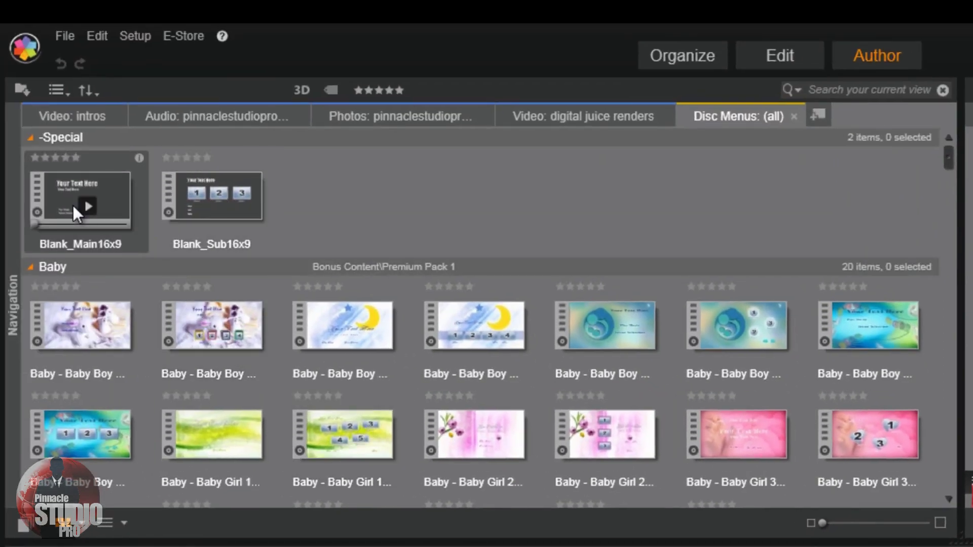
drag(950, 158, 945, 502)
drag(931, 437, 933, 145)
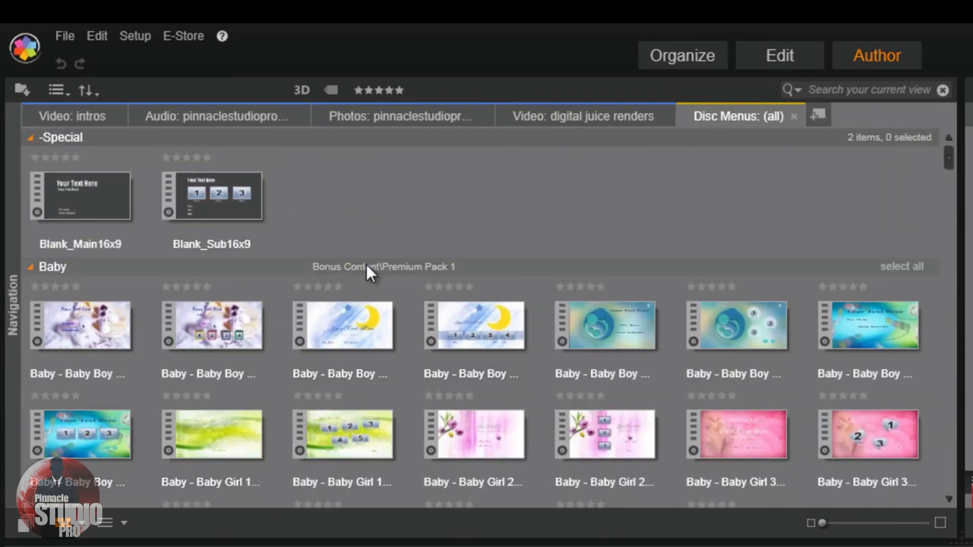
mouse_move(868, 133)
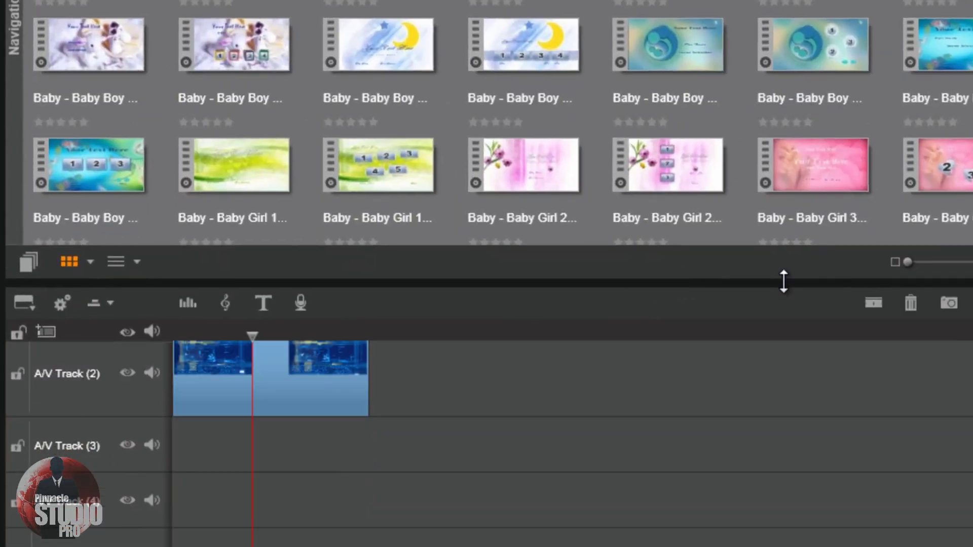
Inspect the A/V Track (2) clip's context menu submenus, then open its Effects Editor
right_click(278, 378)
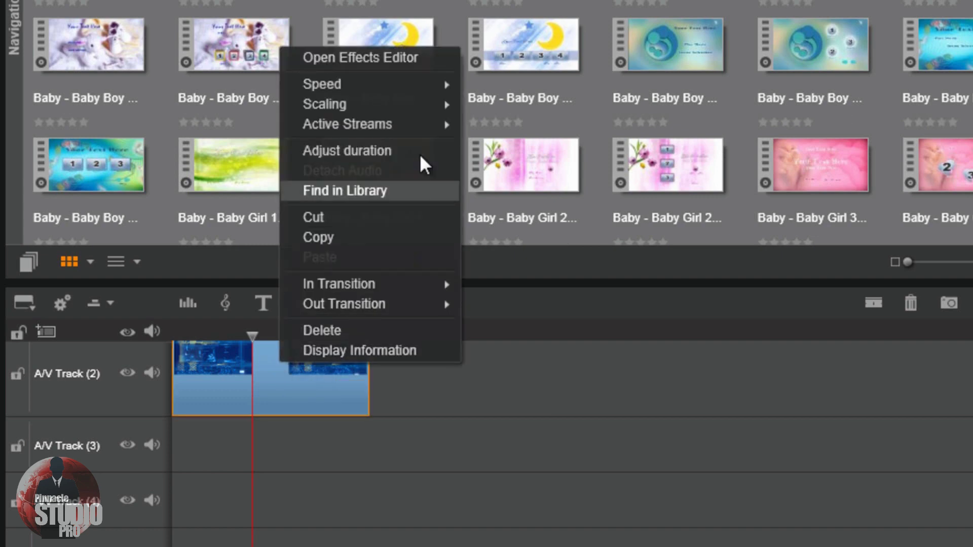
mouse_move(385, 89)
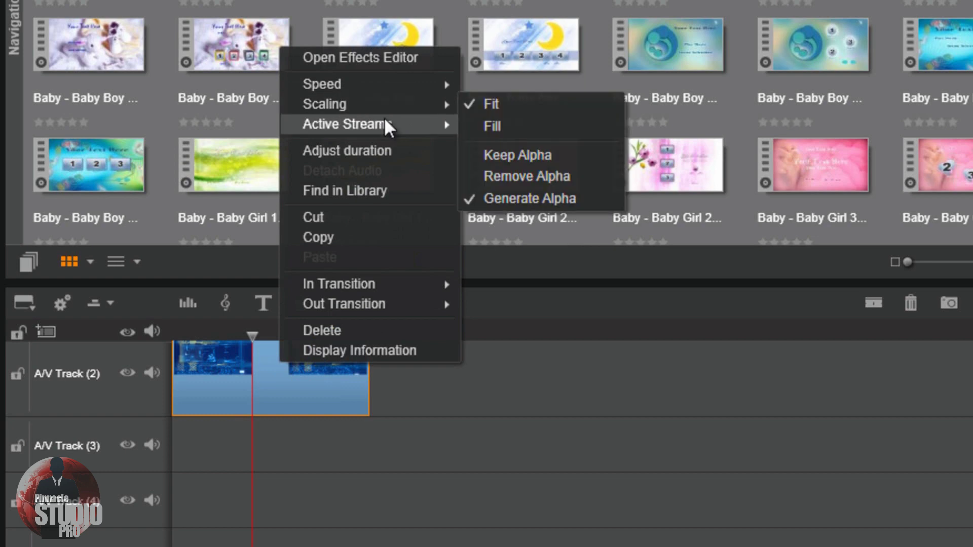
mouse_move(384, 121)
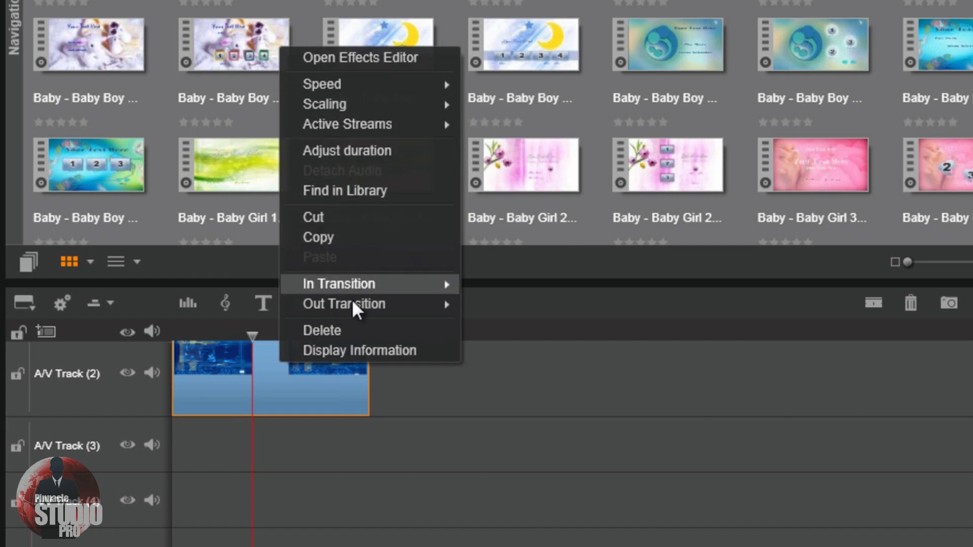
click(354, 59)
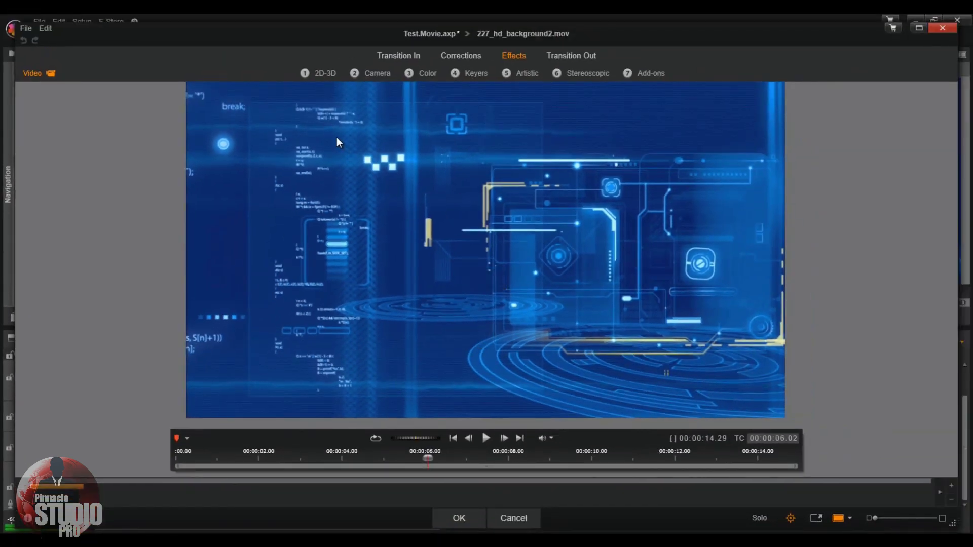
Browse the 2D-3D effects strip, then show the Camera group with Lens Flare, Old Film and RadialBlur
click(330, 74)
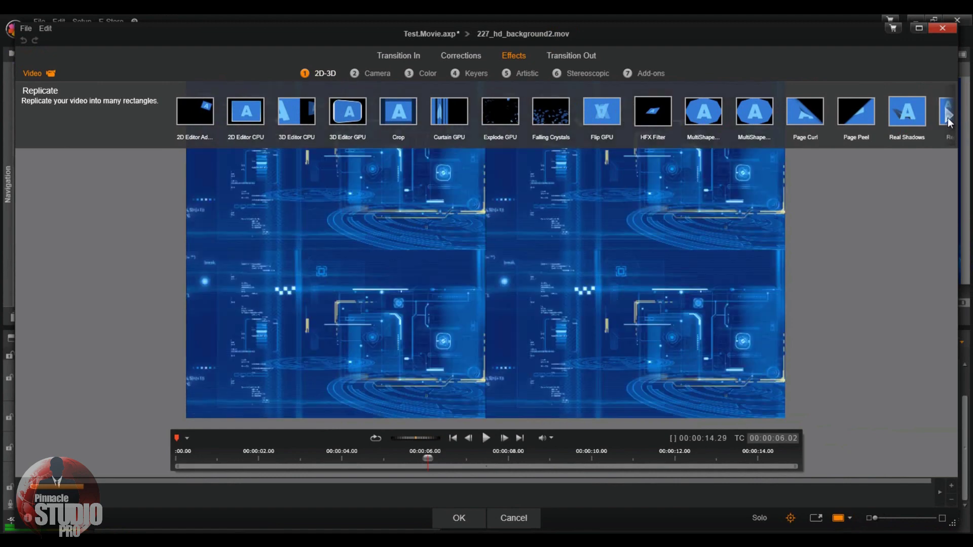
click(948, 119)
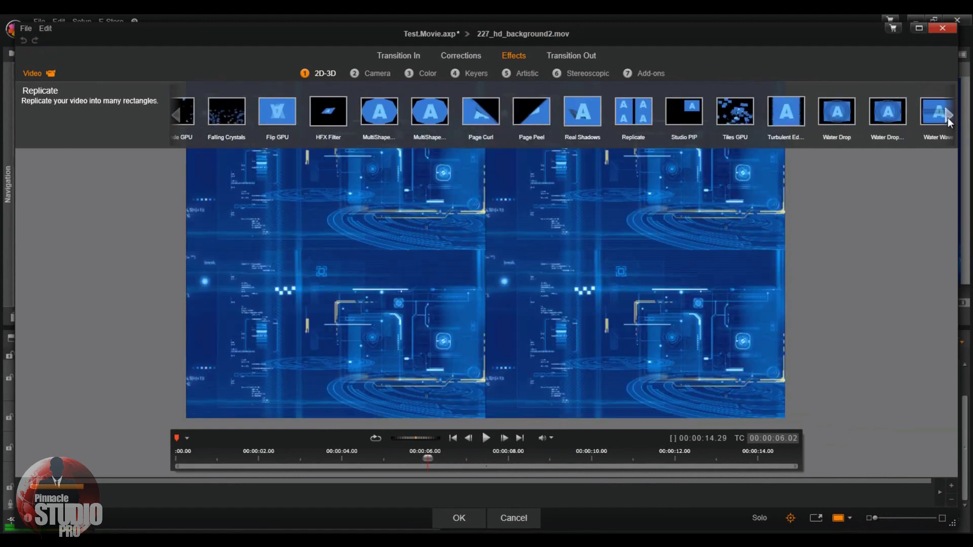
click(377, 74)
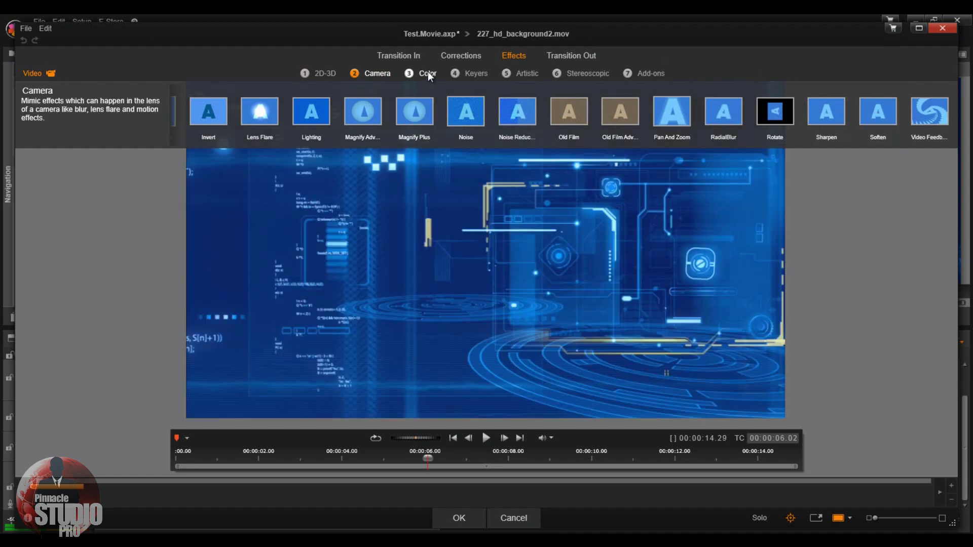
Step through Color, Keyers and Artistic effects, ending on Stereoscopic's S3D Depth and Eye Selector effects
click(428, 71)
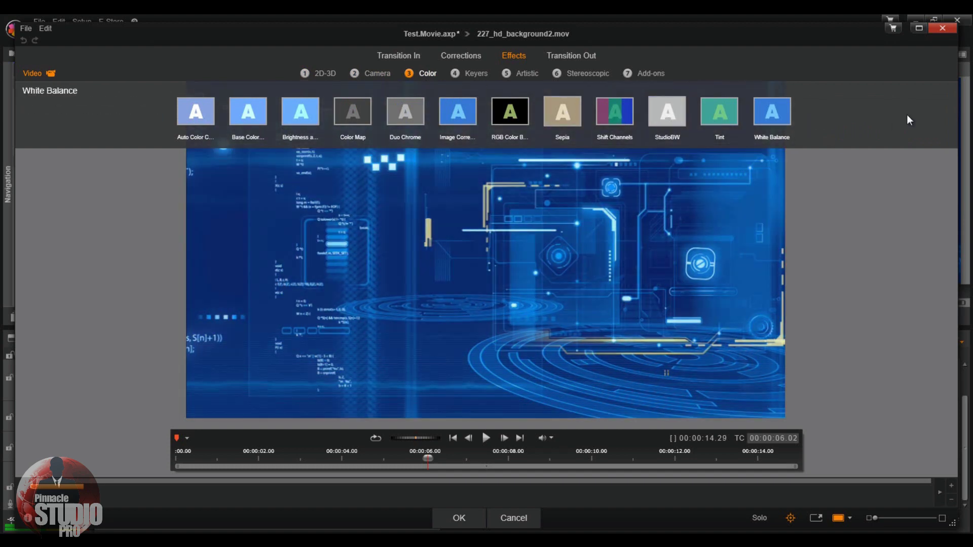
click(470, 72)
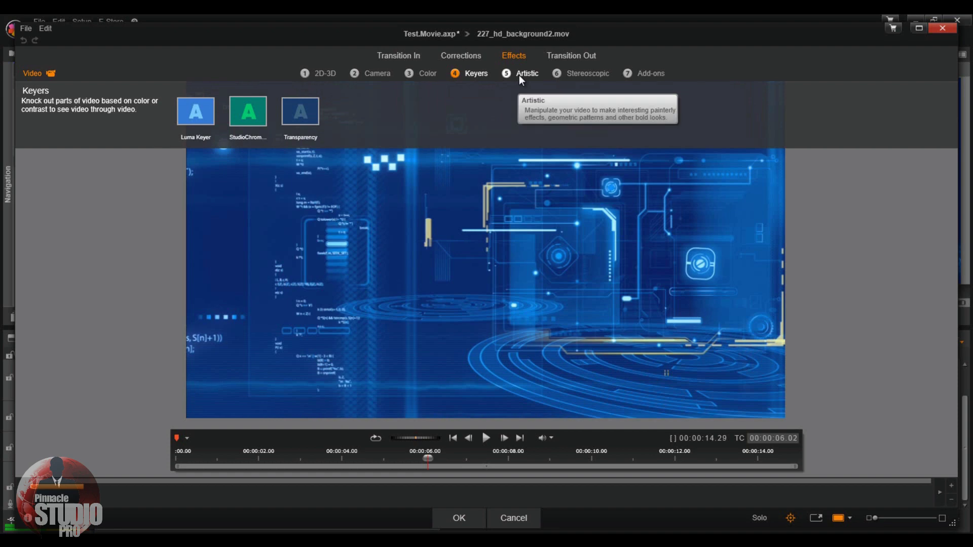
click(527, 74)
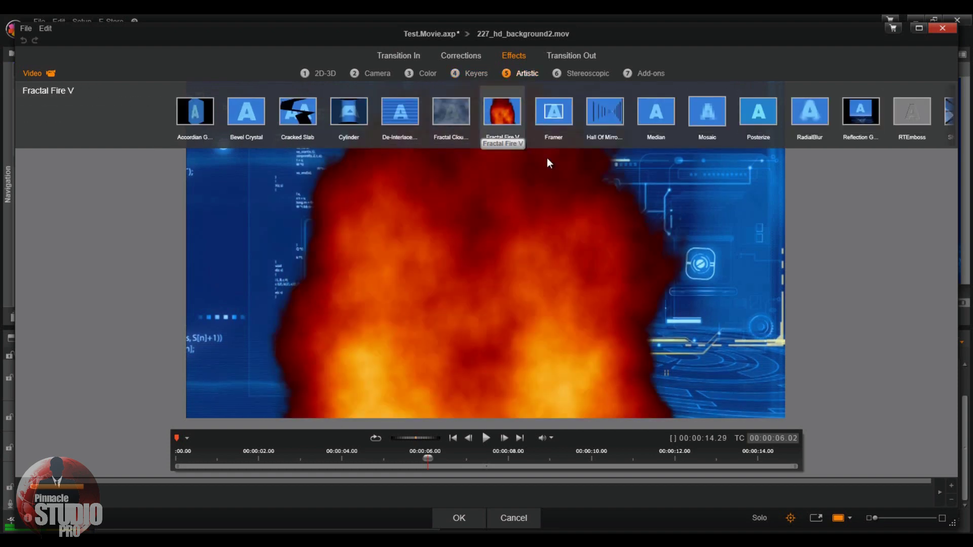
click(949, 114)
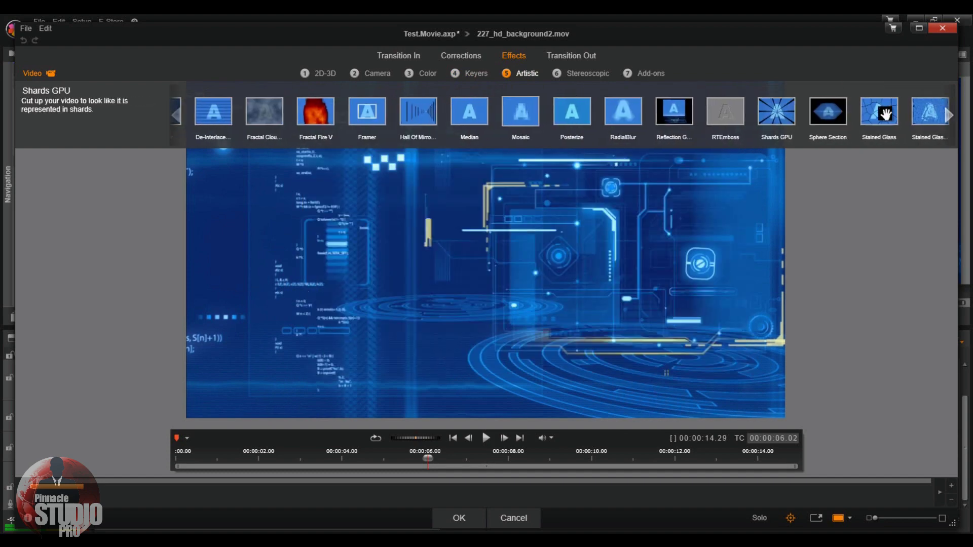
click(588, 74)
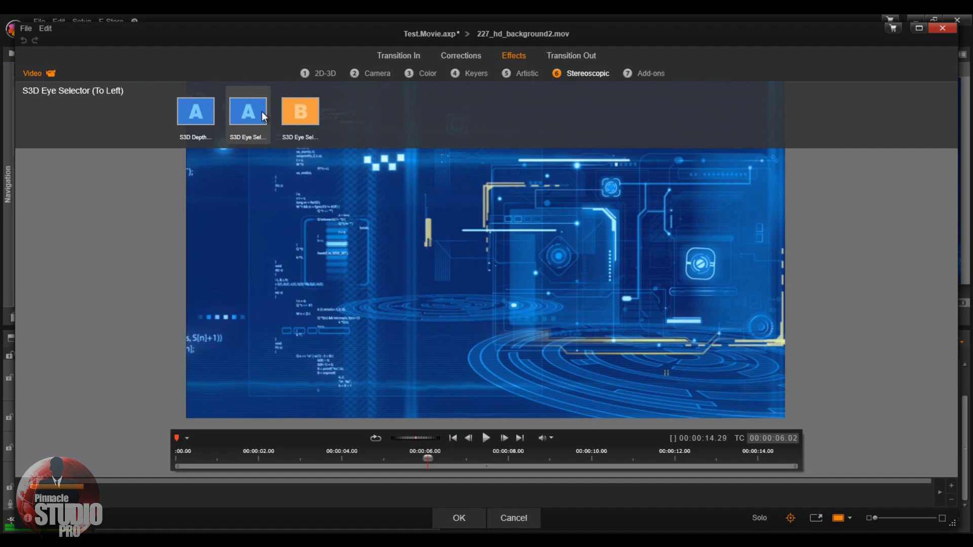
Preview the Filter, proDAD and Red Giant add-on effects in turn, ending with the Add-ons list open
click(650, 74)
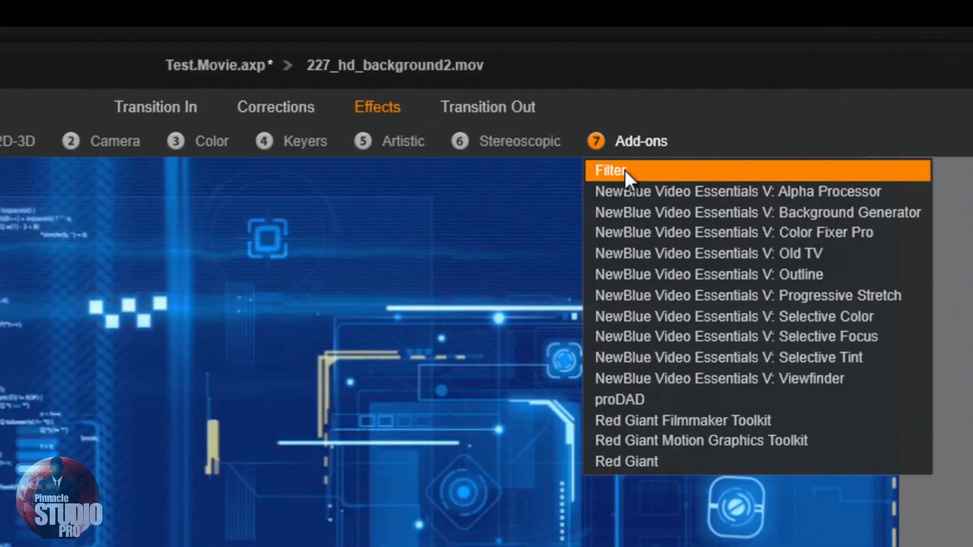
click(337, 170)
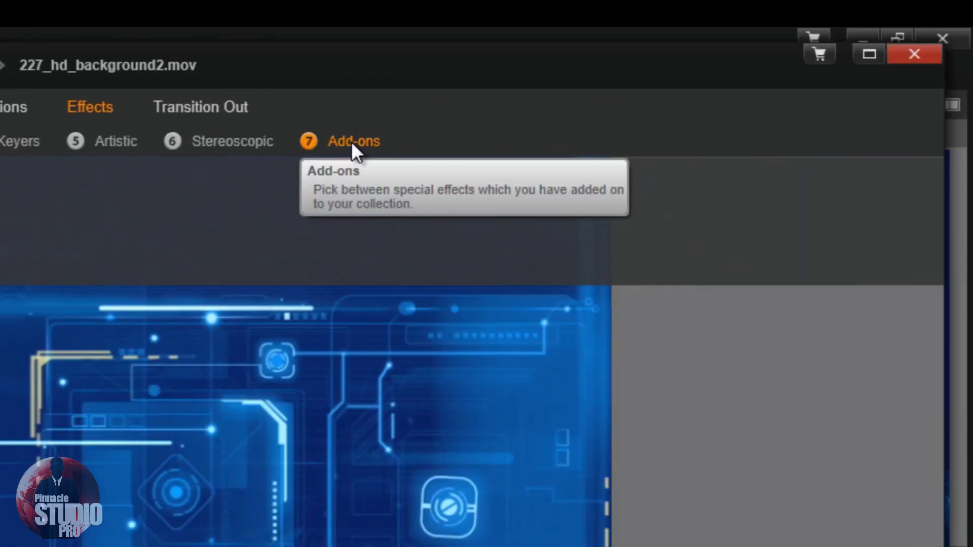
click(354, 141)
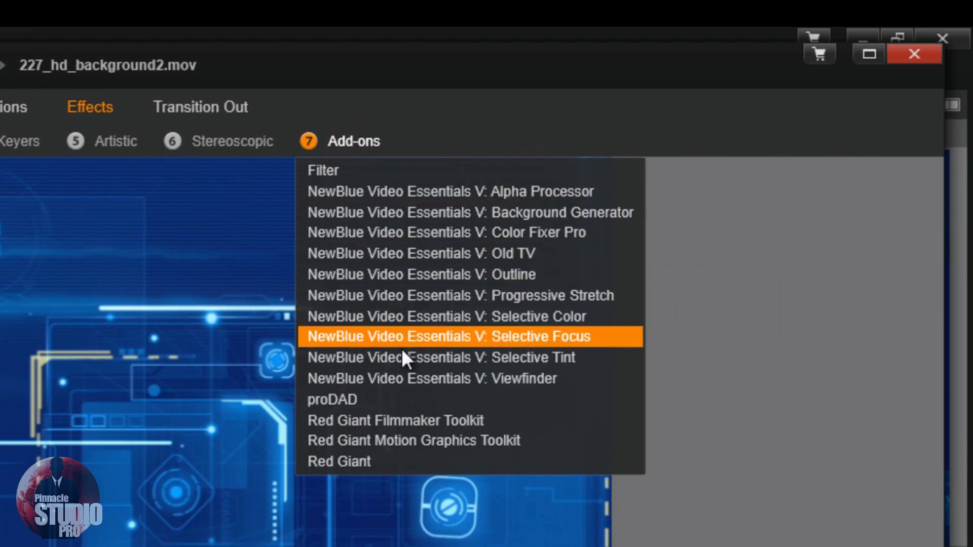
click(324, 400)
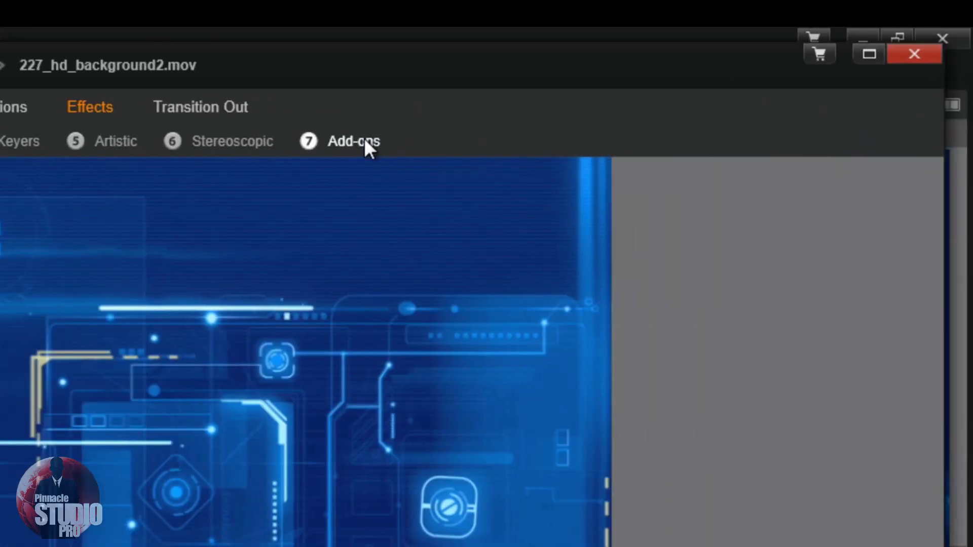
click(365, 142)
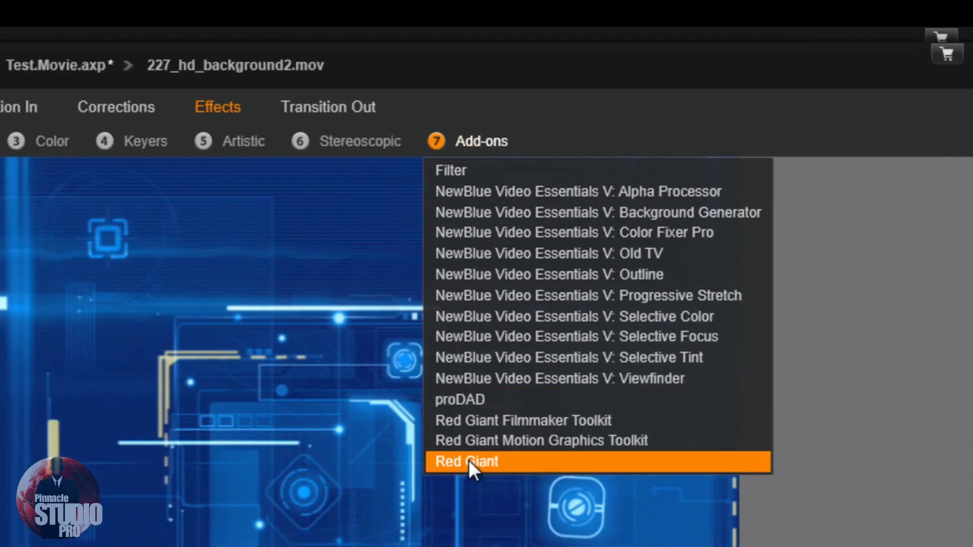
click(468, 462)
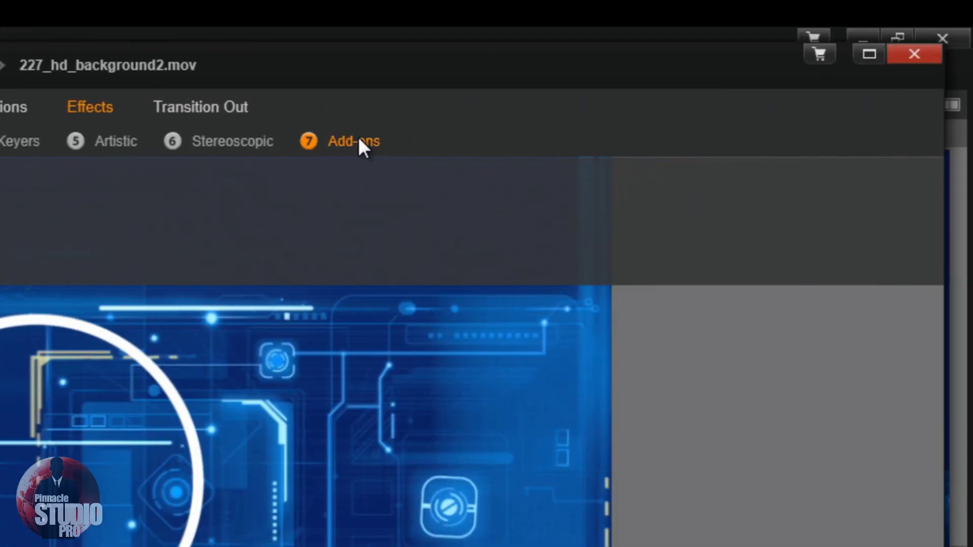
click(366, 140)
mouse_move(358, 137)
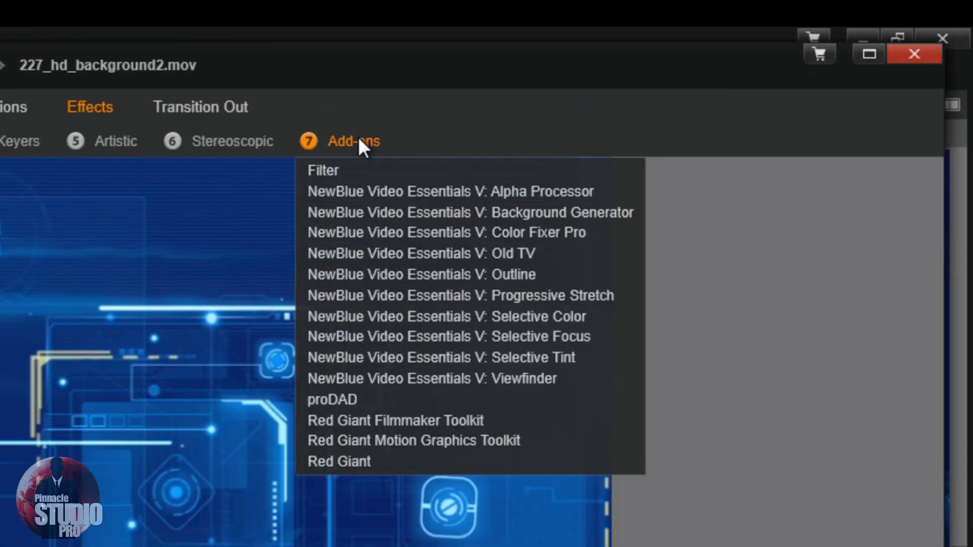
Show the Red Giant Filmmaker Toolkit effects, then switch to the Red Giant Motion Graphics Toolkit group
click(396, 422)
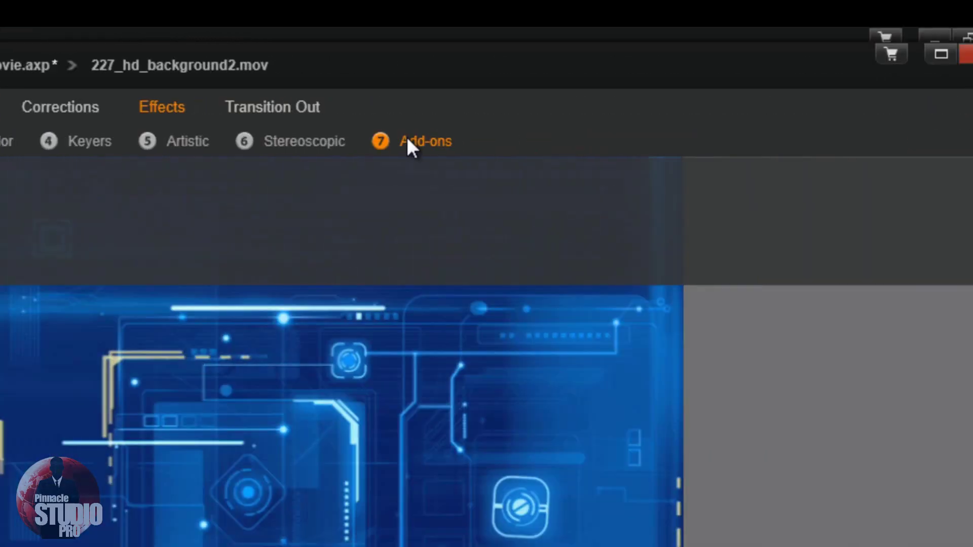
click(408, 141)
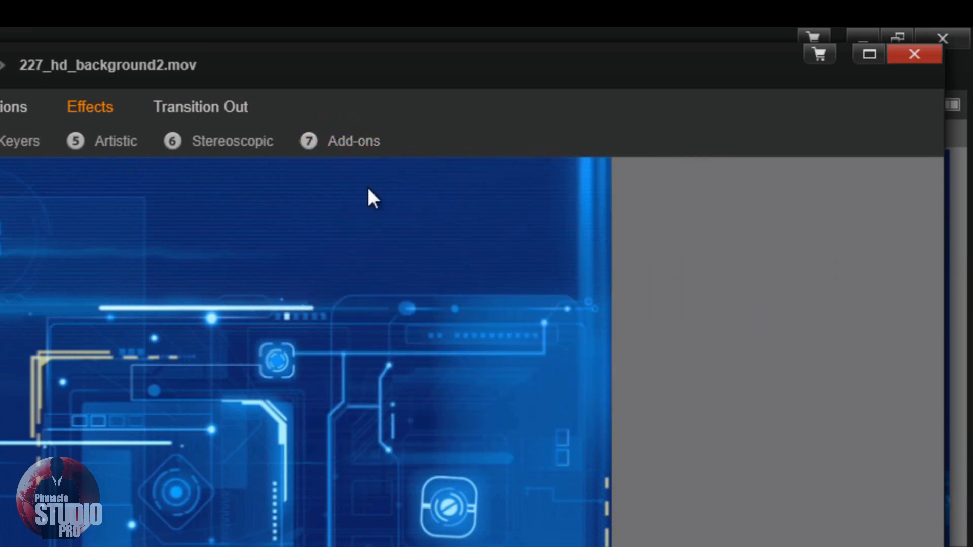
mouse_move(361, 135)
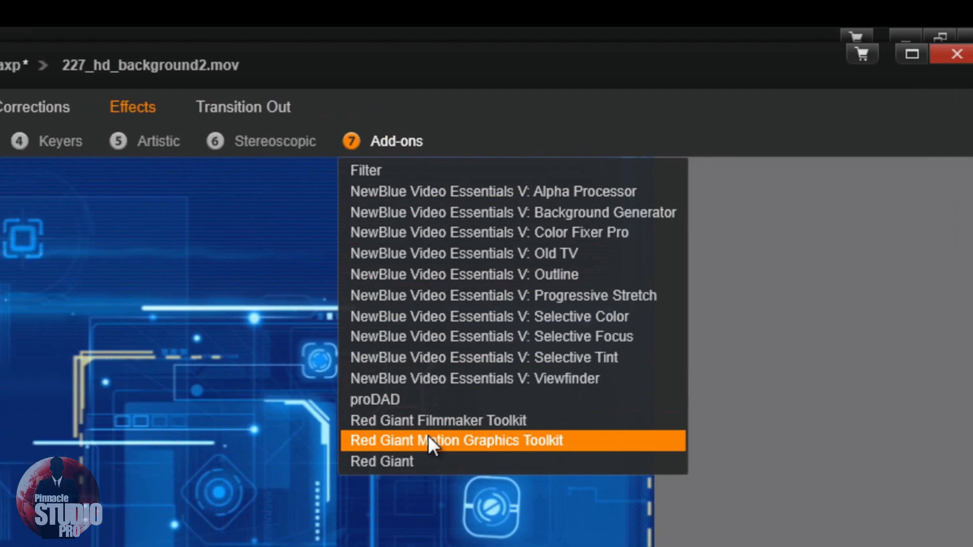
click(386, 440)
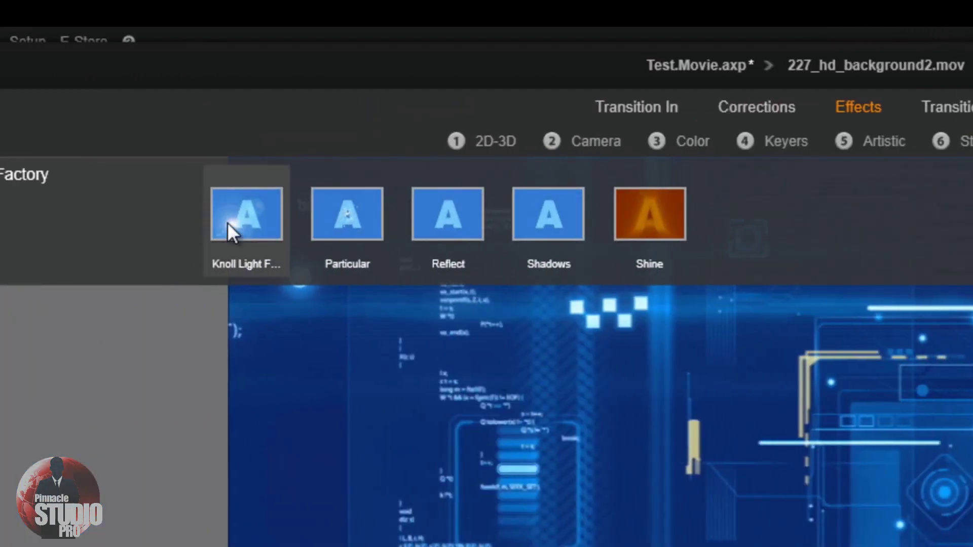
mouse_move(232, 220)
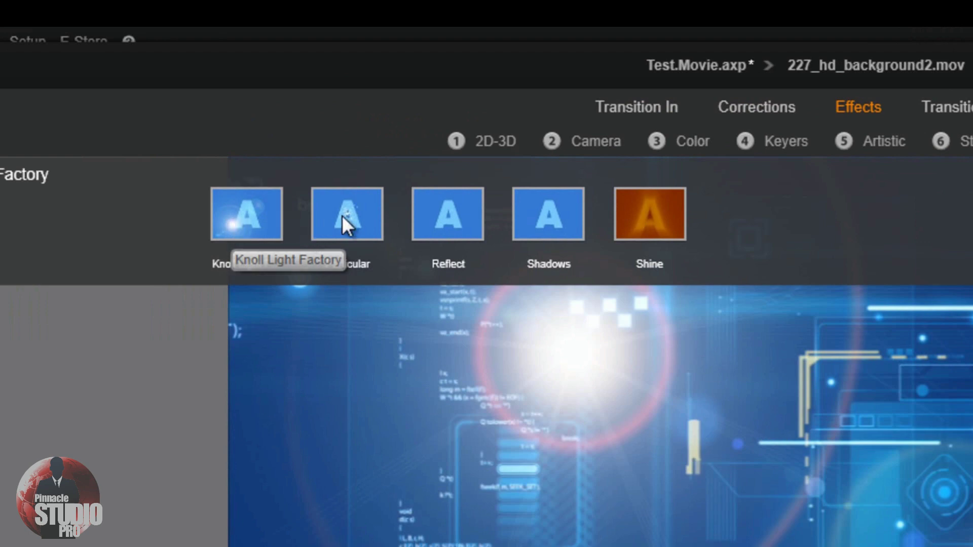
mouse_move(347, 214)
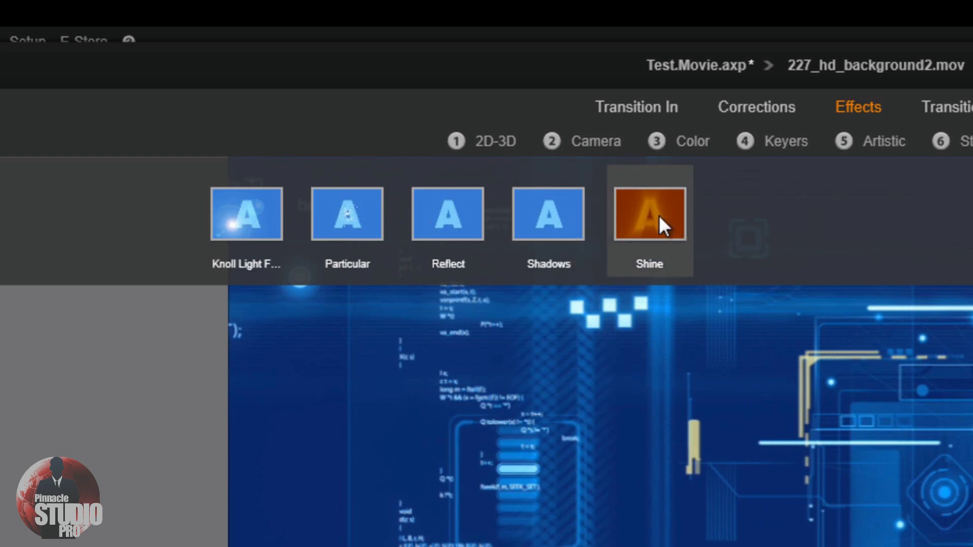
mouse_move(659, 215)
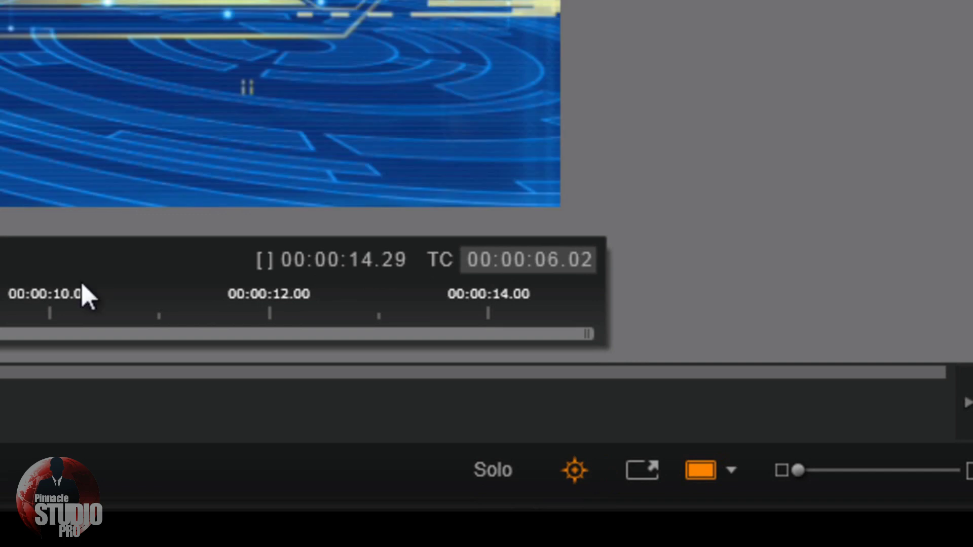
click(494, 477)
click(529, 474)
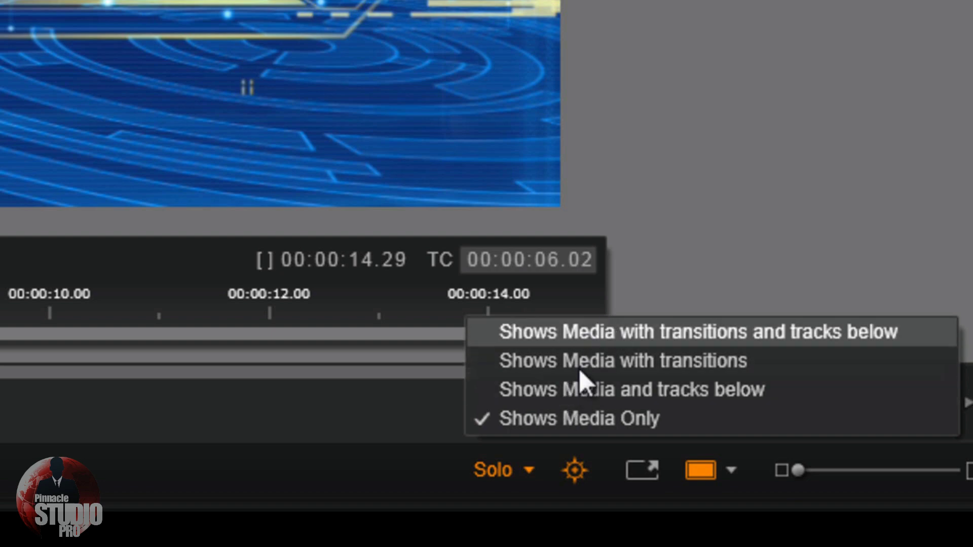
click(495, 471)
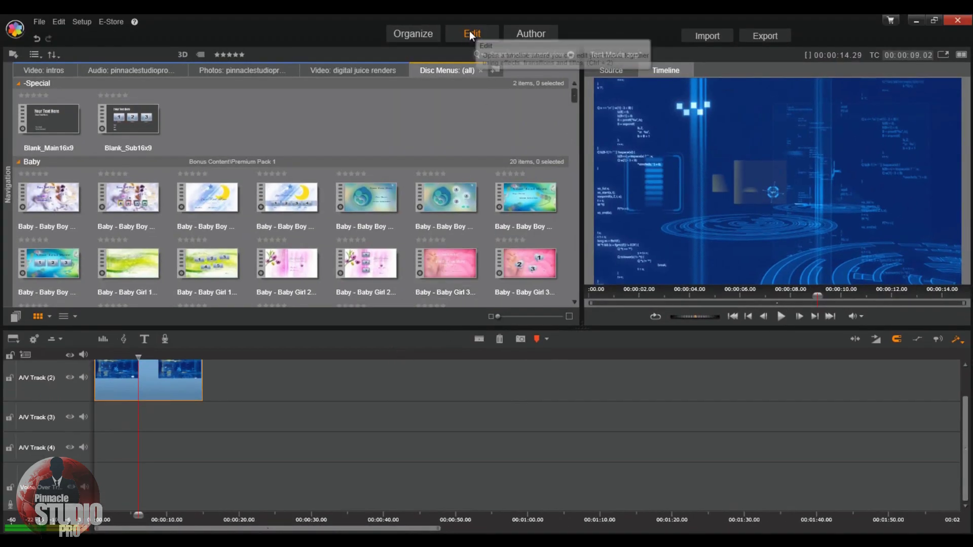
Show the Video: intros clips, view the Chroma Pop folder in Studio Importer, then close the importer
click(52, 67)
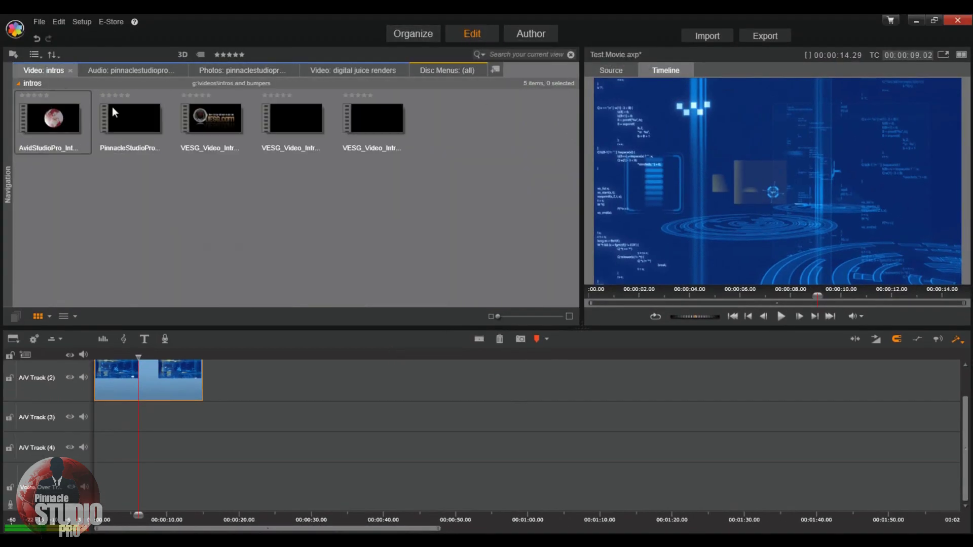
click(704, 37)
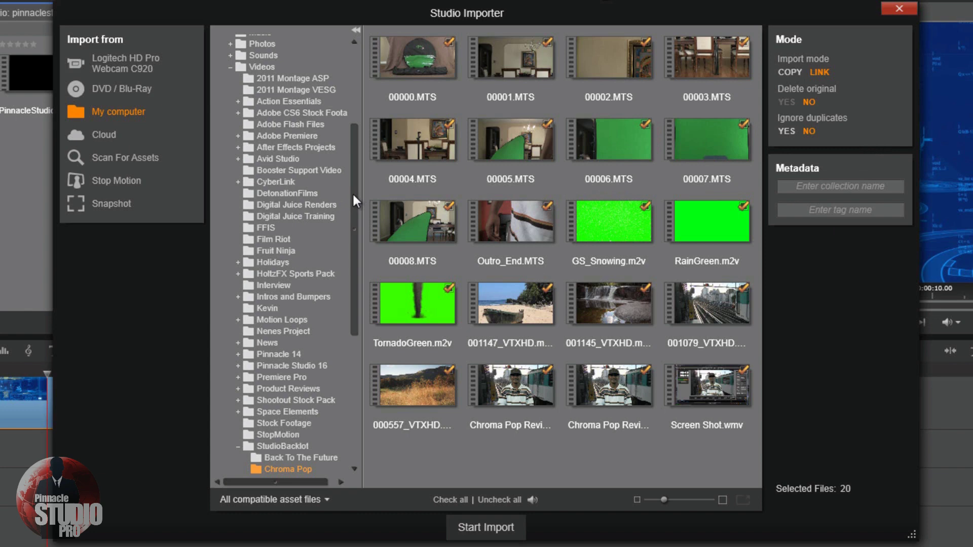
mouse_move(577, 265)
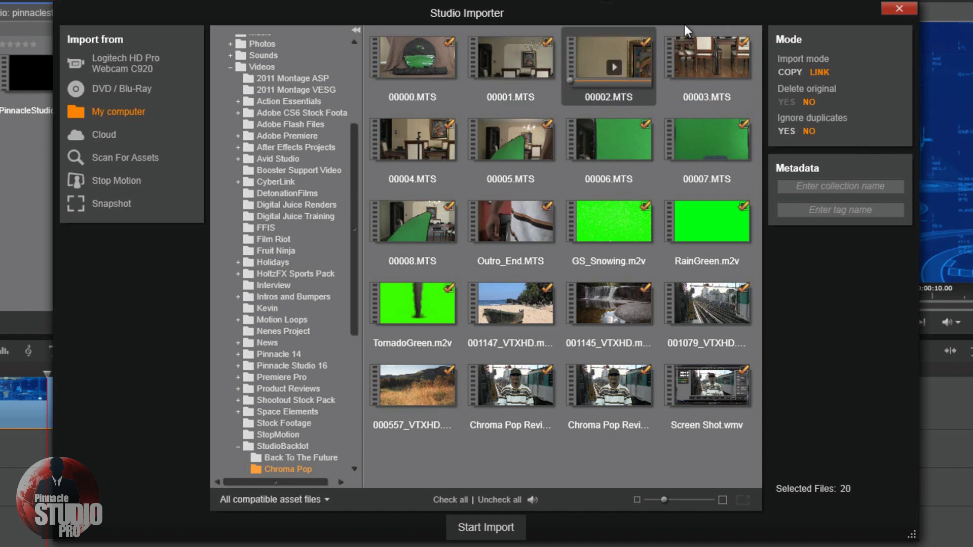
click(900, 9)
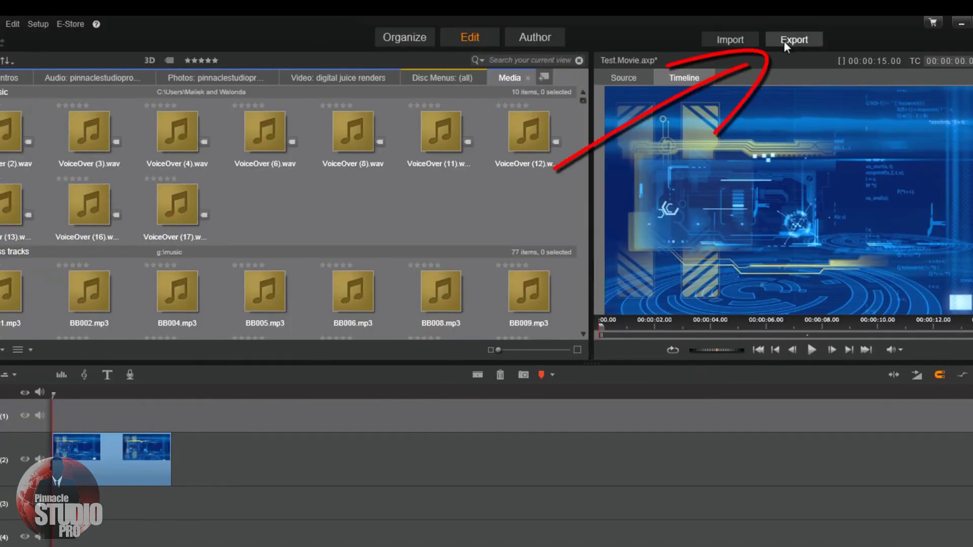
Open Studio Exporter for test.movie with File export as MPEG-4 at HD 1080p
click(787, 40)
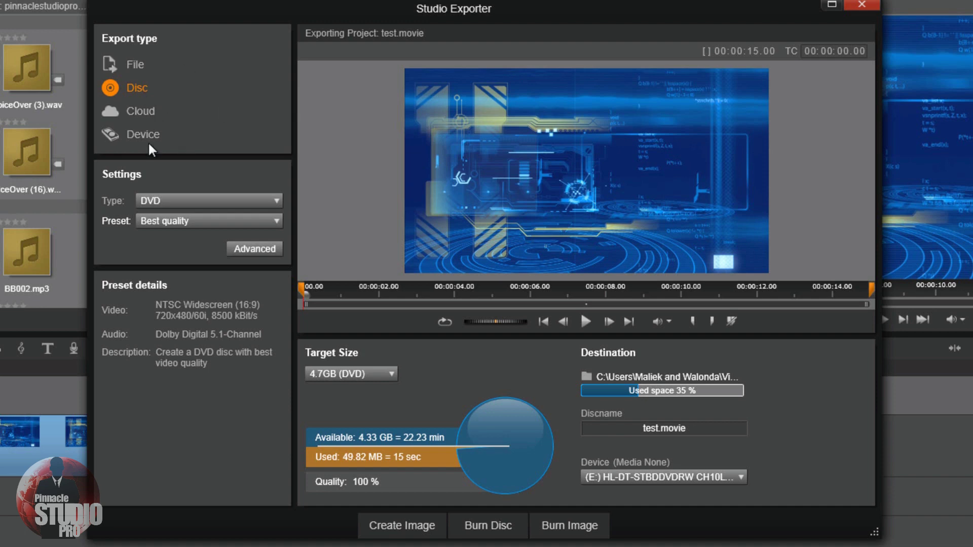
click(136, 63)
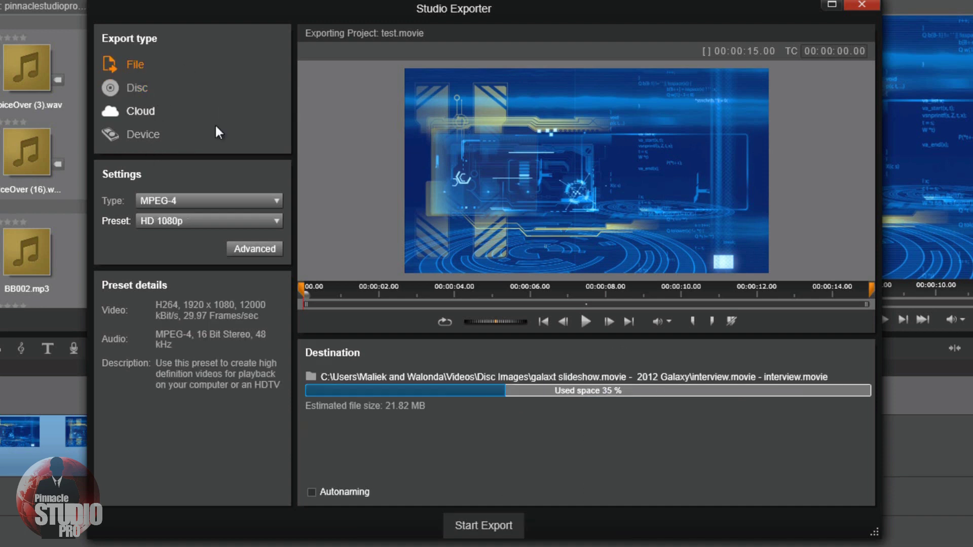
click(274, 202)
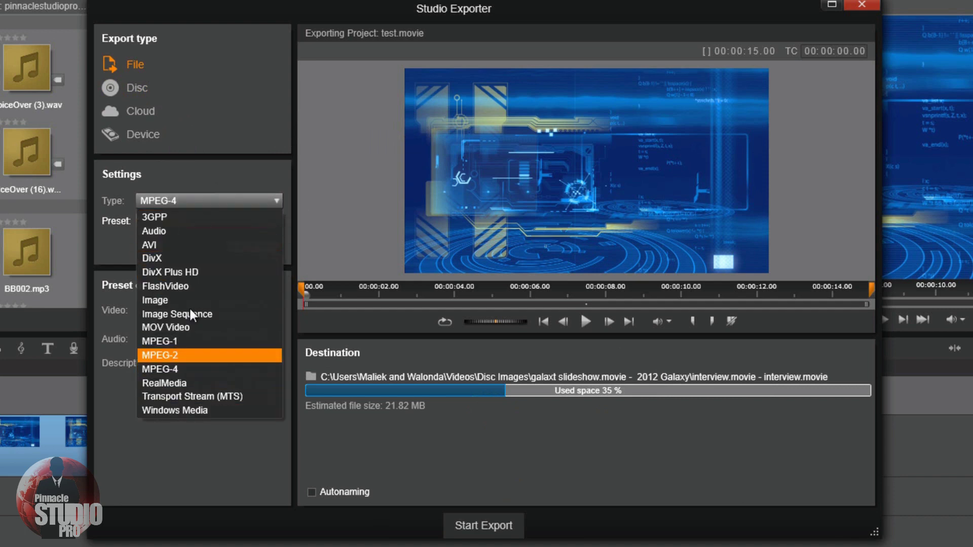
click(197, 163)
click(269, 220)
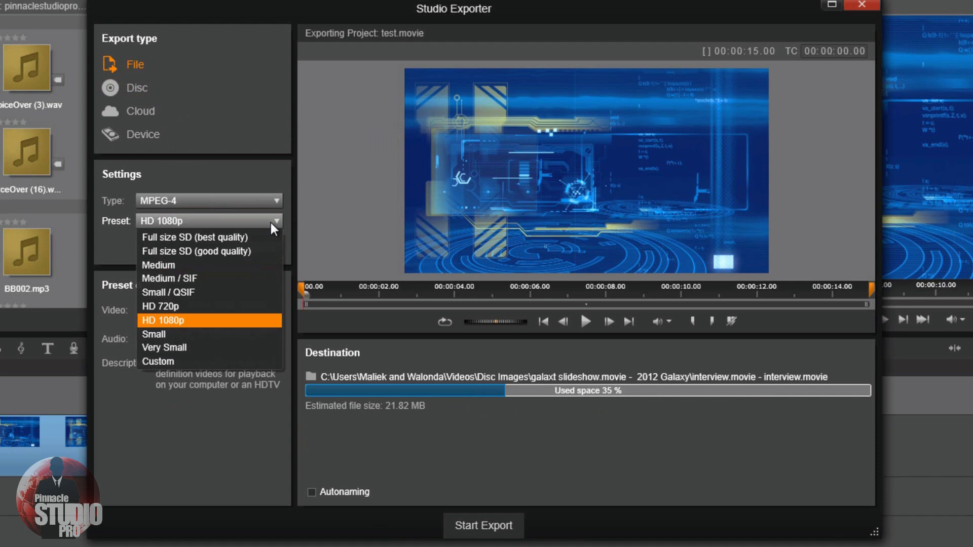
click(172, 321)
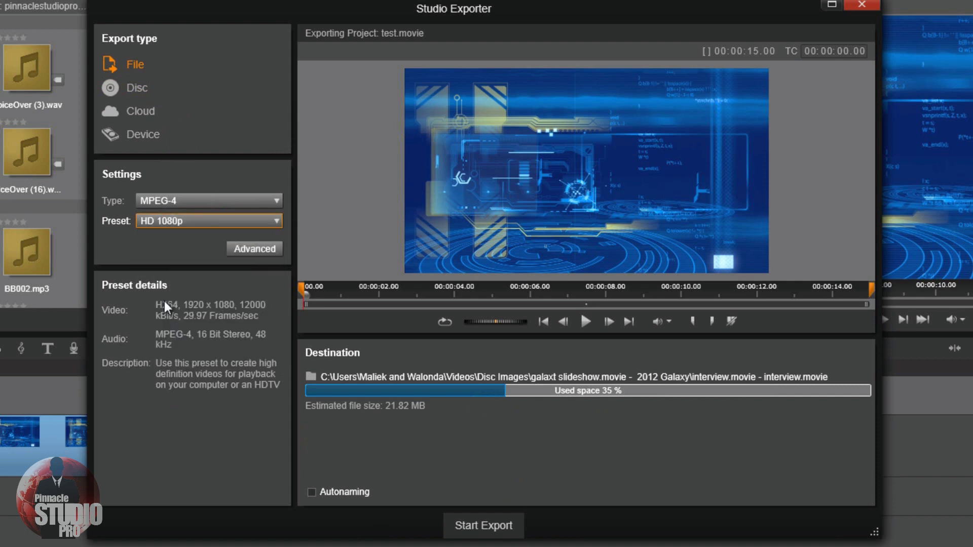
Check Disc export (DVD, Best quality) and Cloud export to YouTube
click(142, 89)
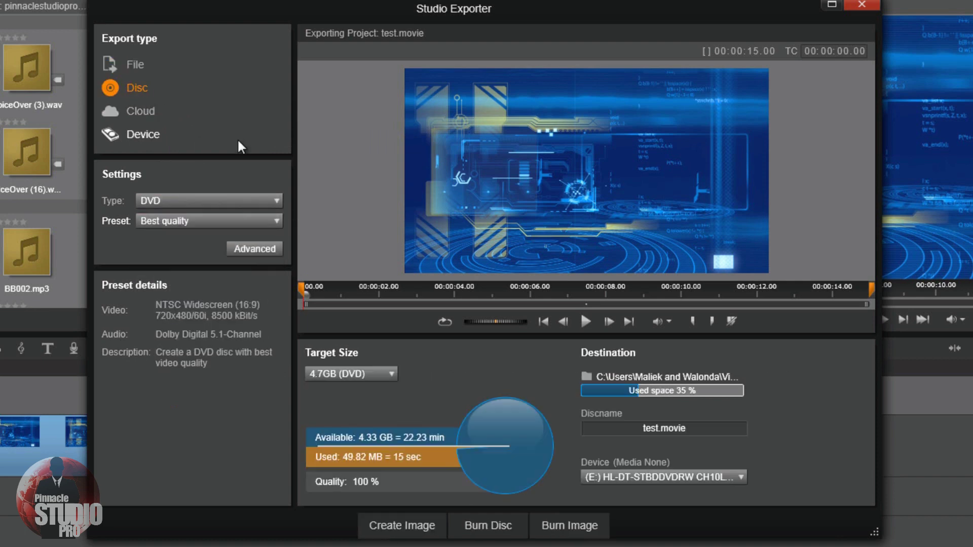
click(273, 202)
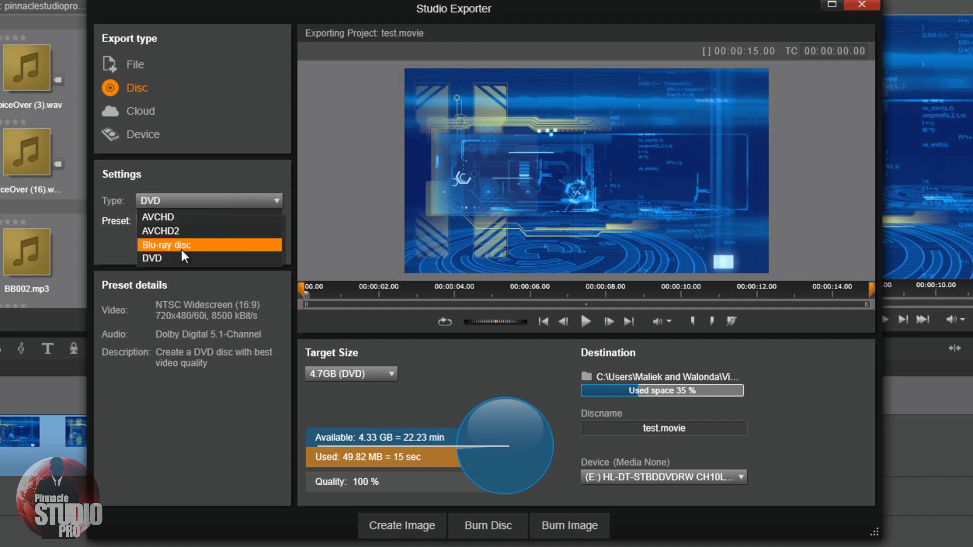
click(151, 259)
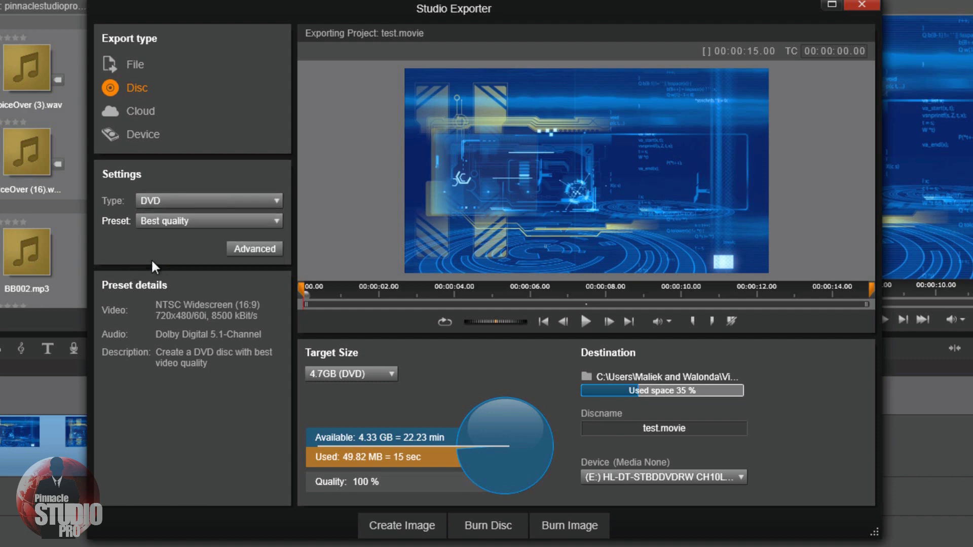
click(277, 224)
click(108, 239)
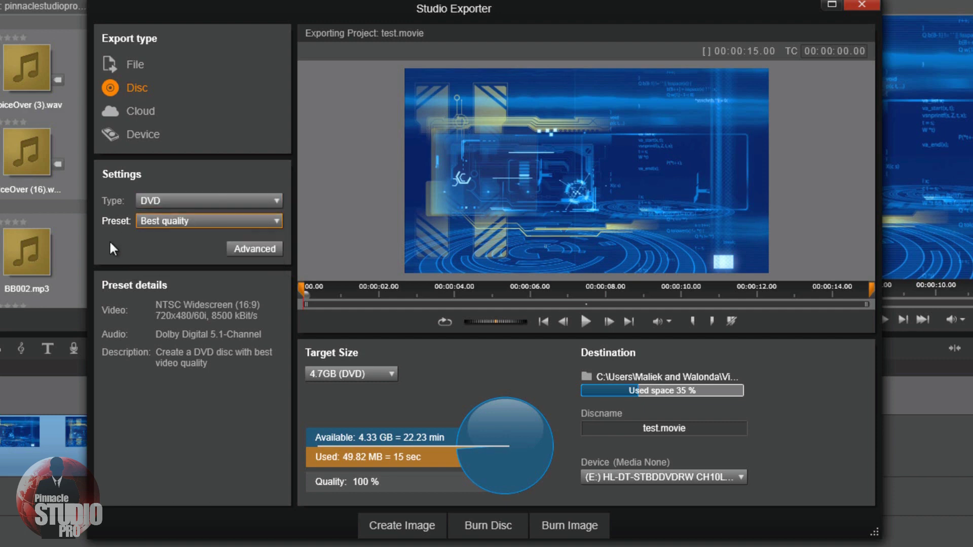
click(147, 109)
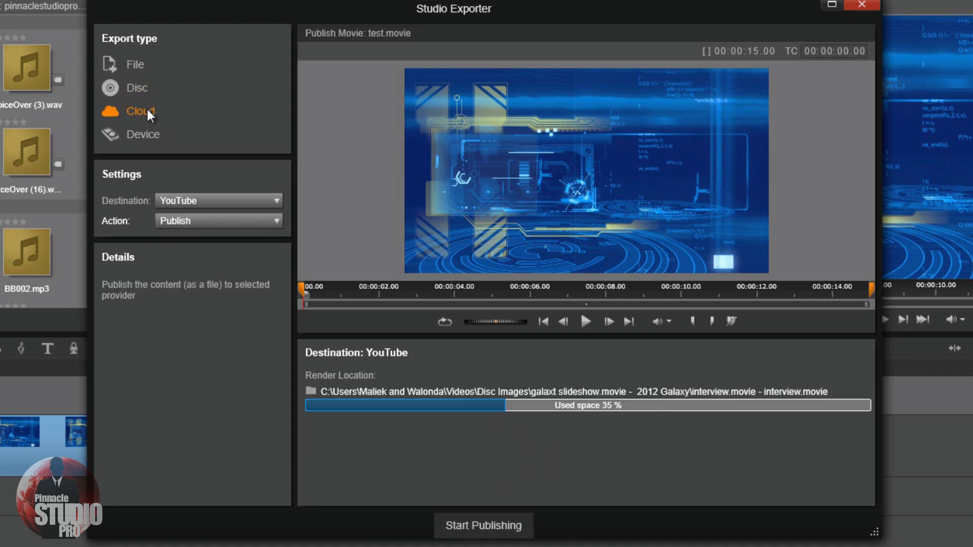
click(274, 199)
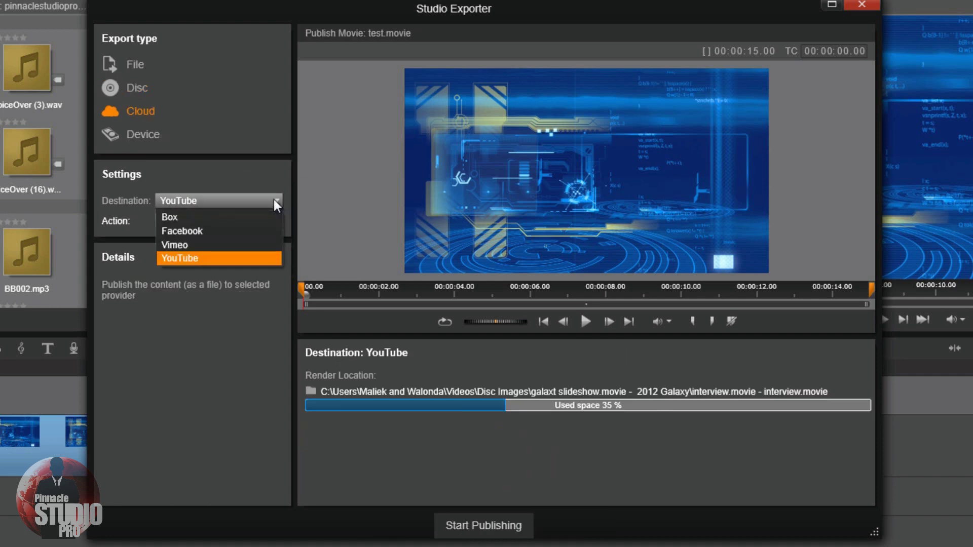
click(233, 259)
Try Device export with Apple, then Microsoft Xbox One at WMV HD NTSC, and return to File
click(170, 133)
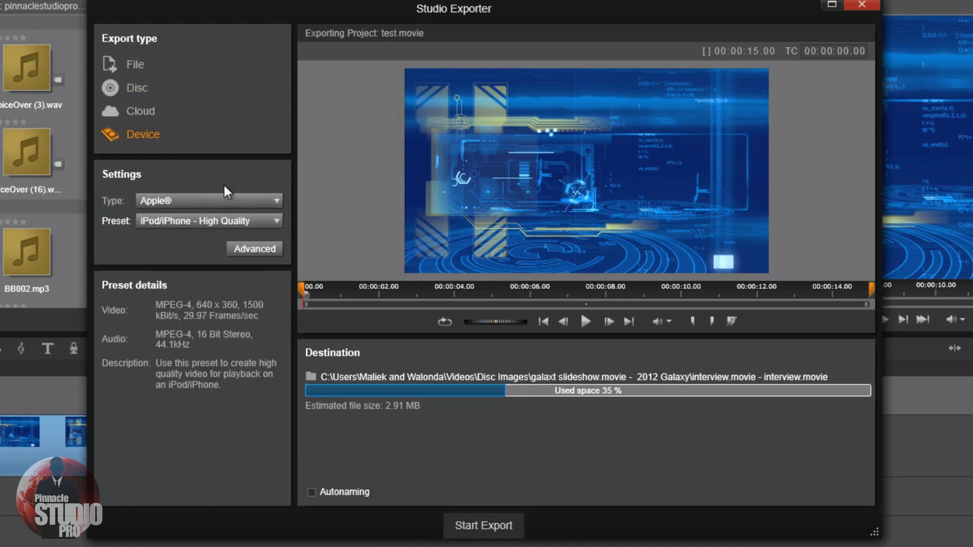
click(275, 201)
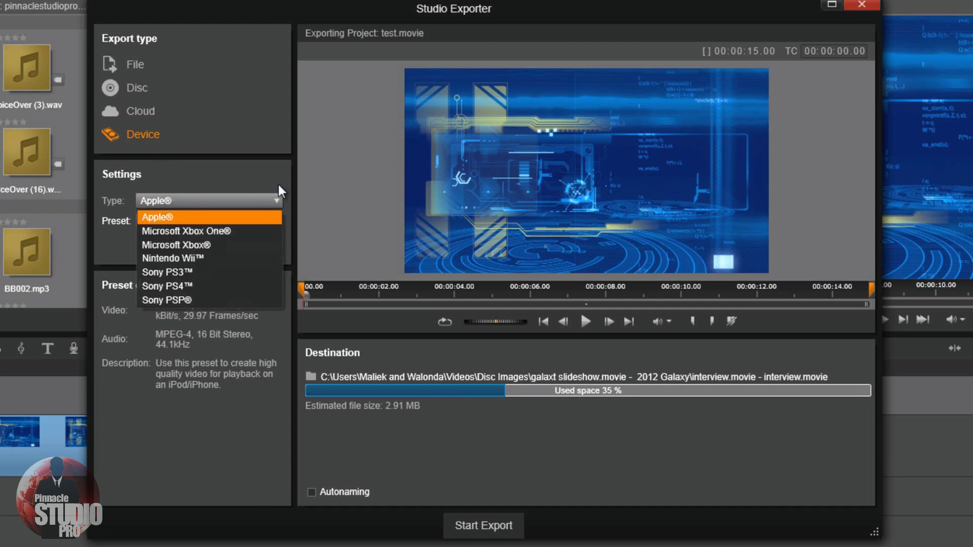
click(278, 217)
click(279, 220)
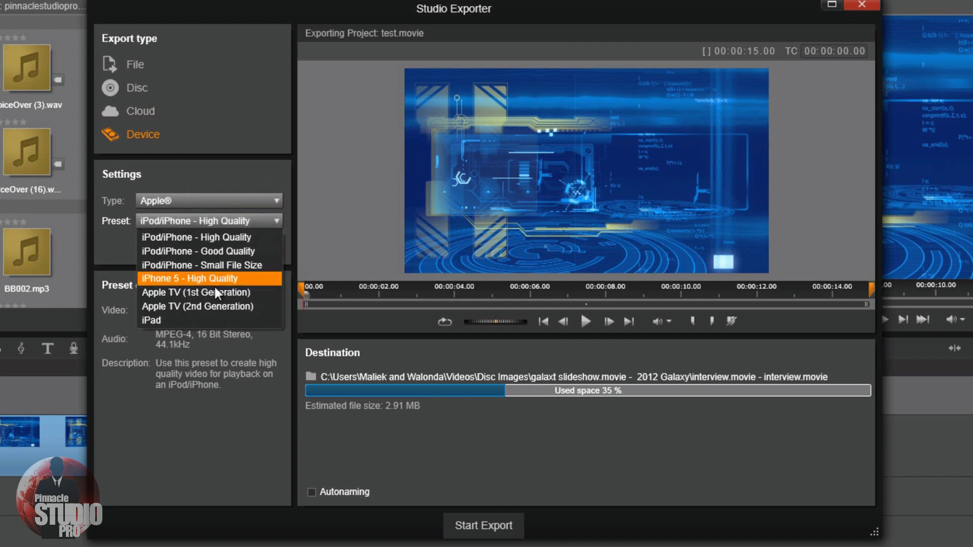
click(114, 239)
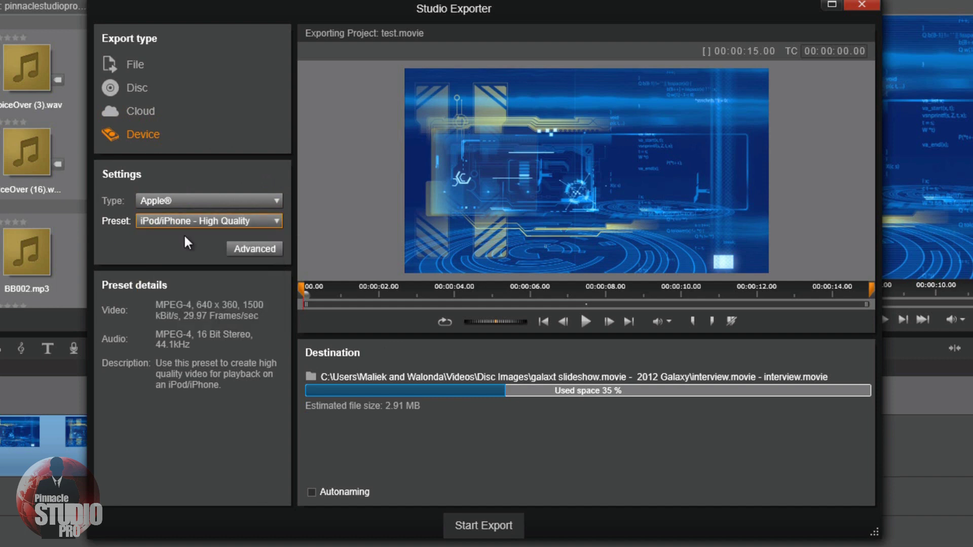
click(276, 204)
click(215, 232)
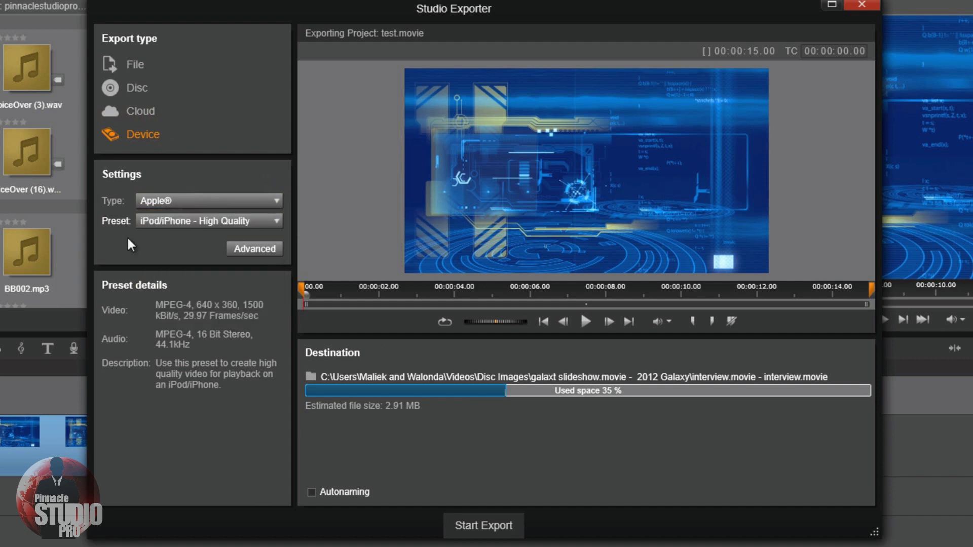
click(269, 219)
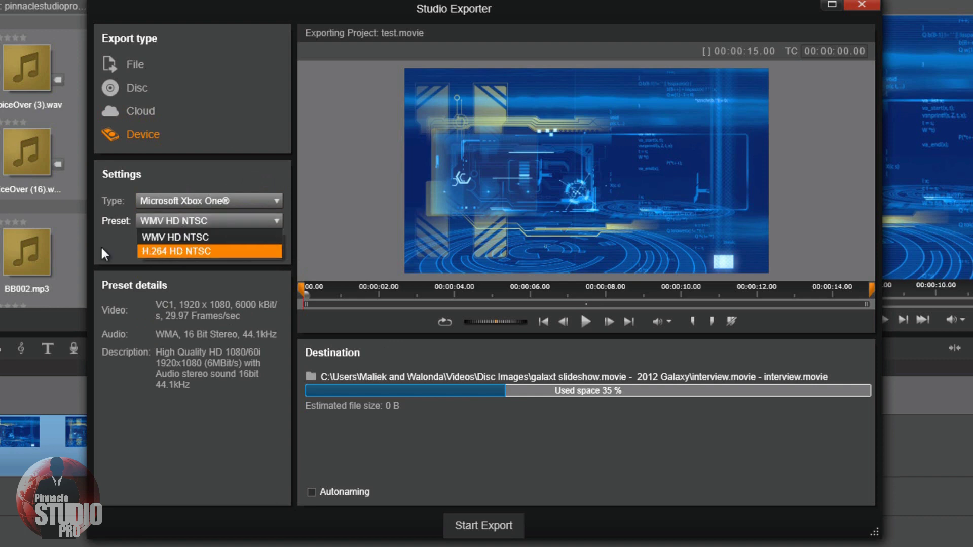
click(101, 245)
click(273, 201)
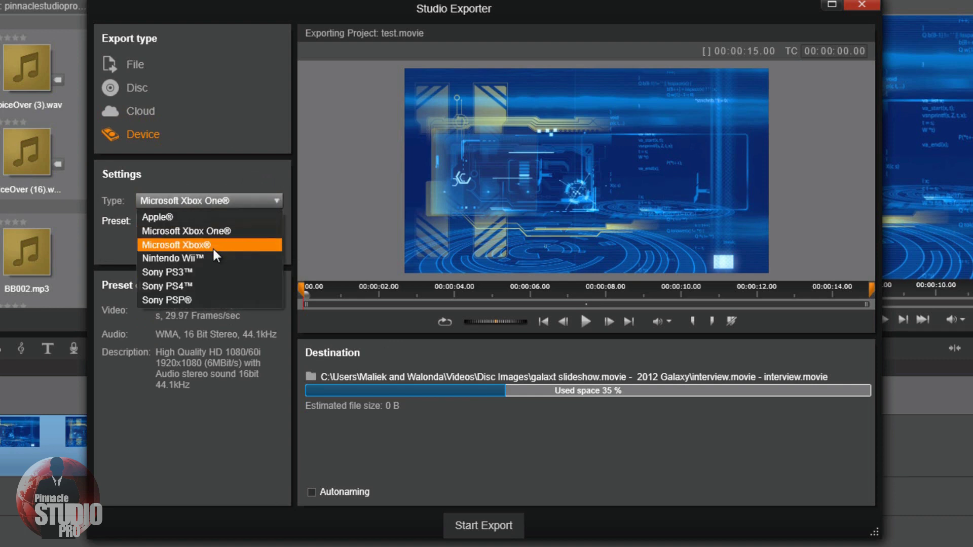
click(108, 233)
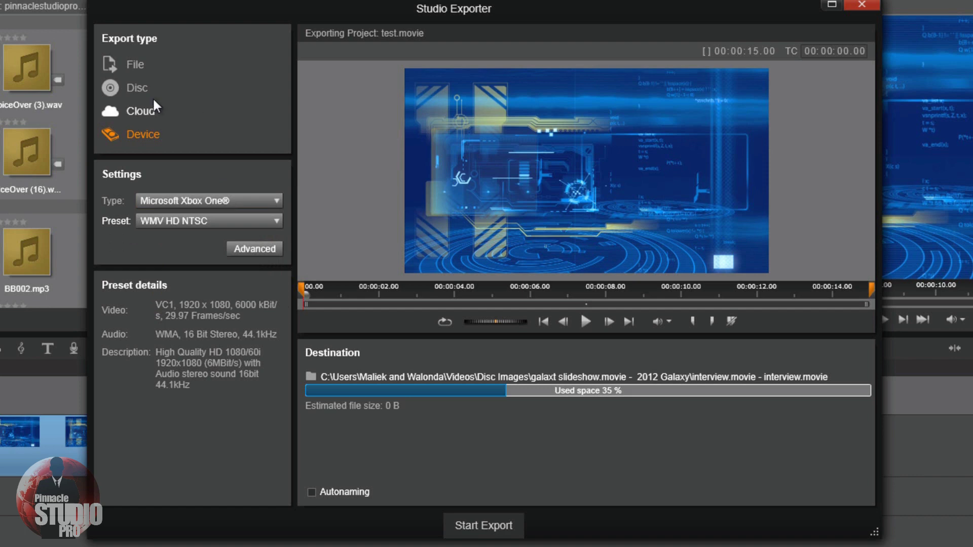
click(138, 66)
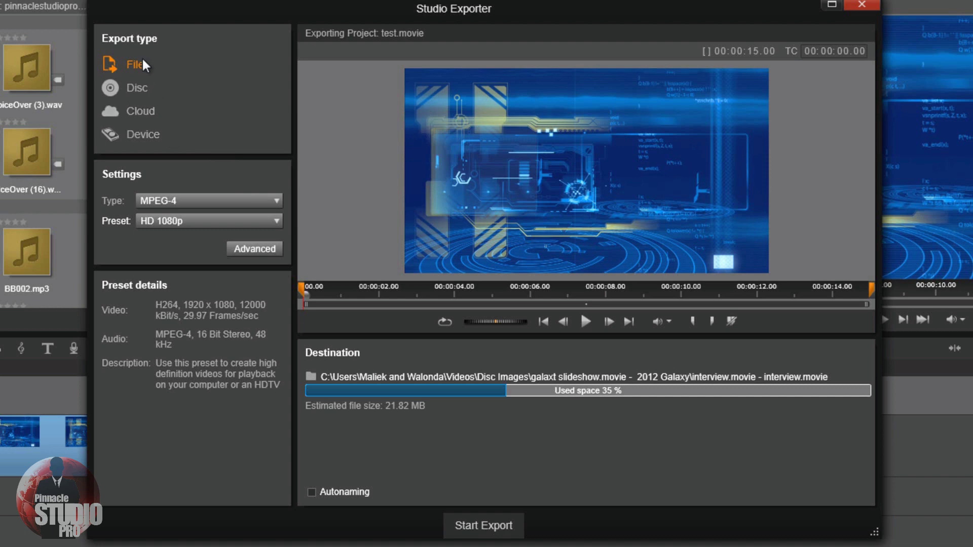
Confirm MPEG-4 at the HD 1080p preset, then close Studio Exporter
click(275, 202)
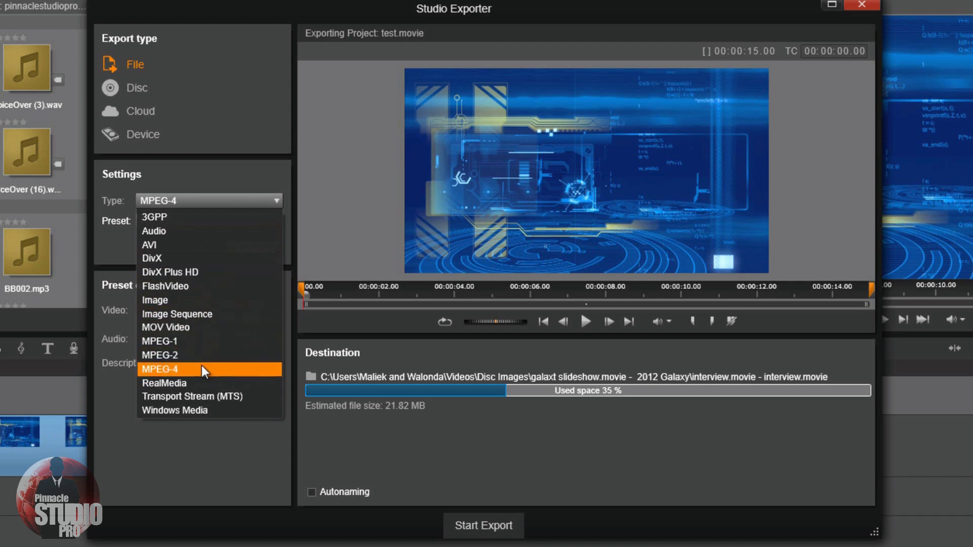
click(187, 201)
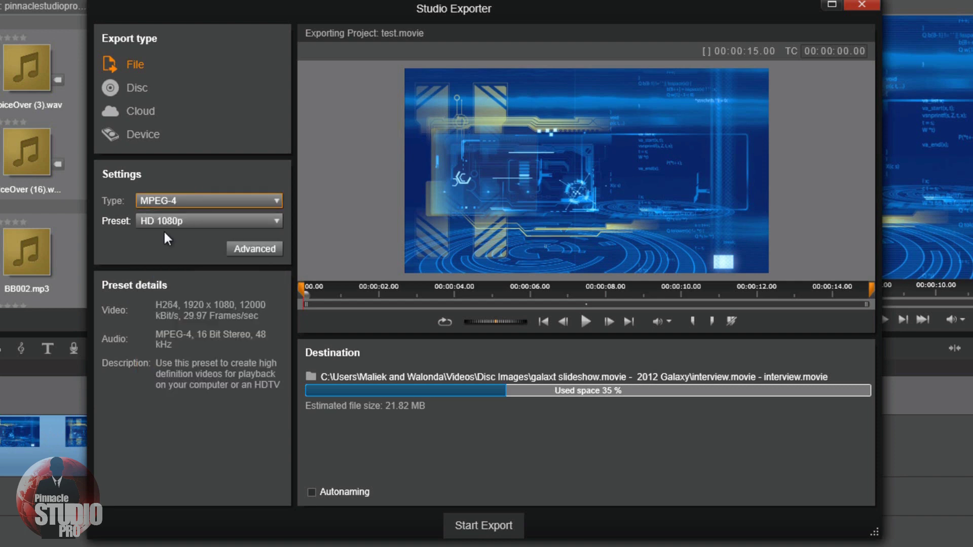
click(269, 222)
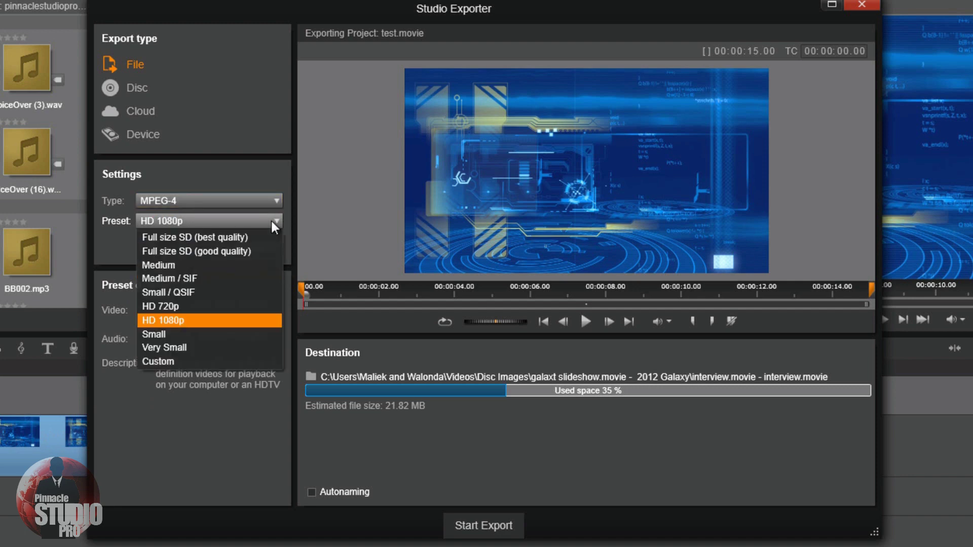
click(270, 197)
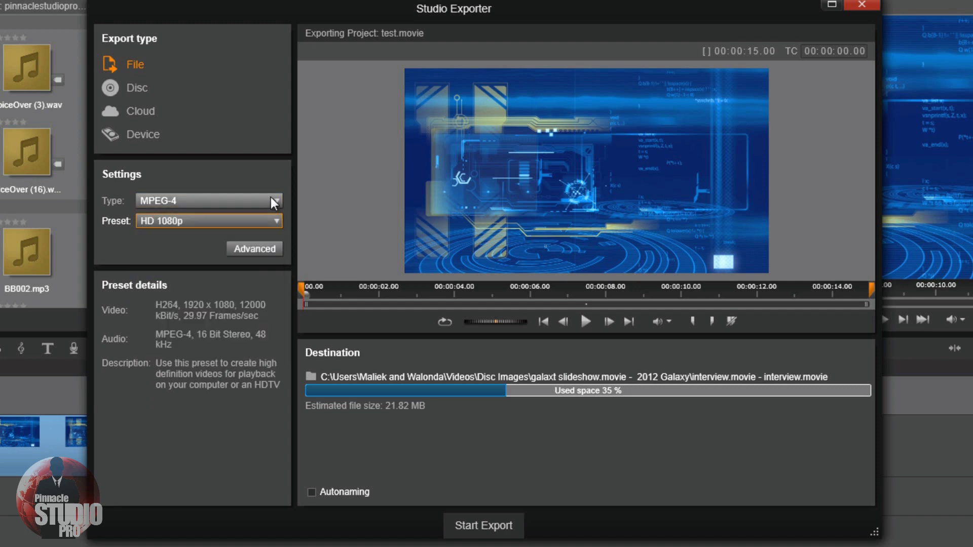
click(270, 196)
click(859, 3)
click(858, 3)
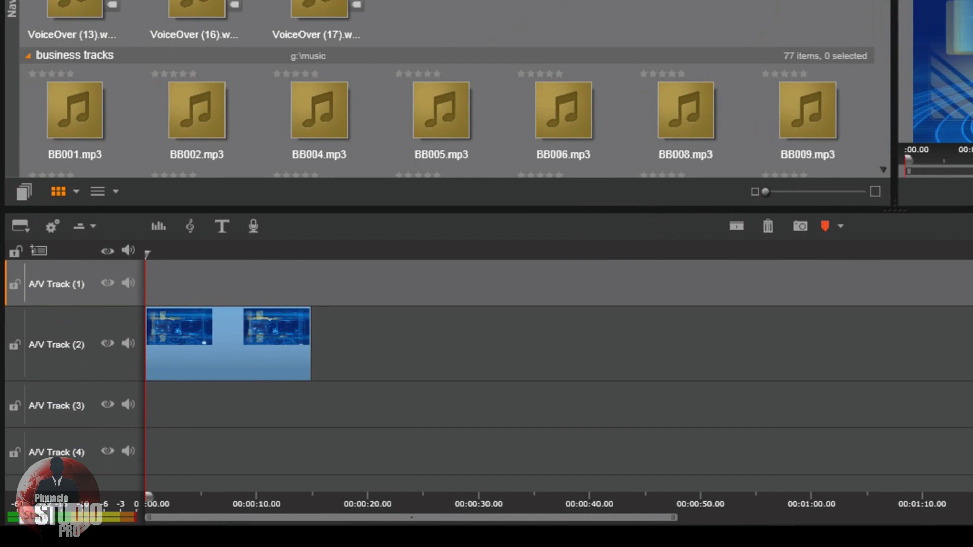
Launch Music & Speech Cleaner from the Start menu's All Programs > iZotope folder
key(super)
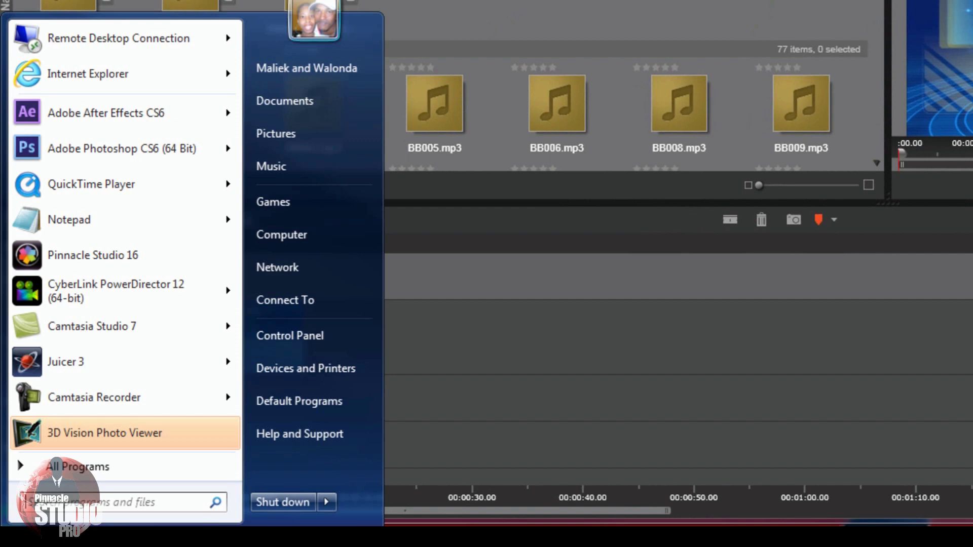
click(87, 470)
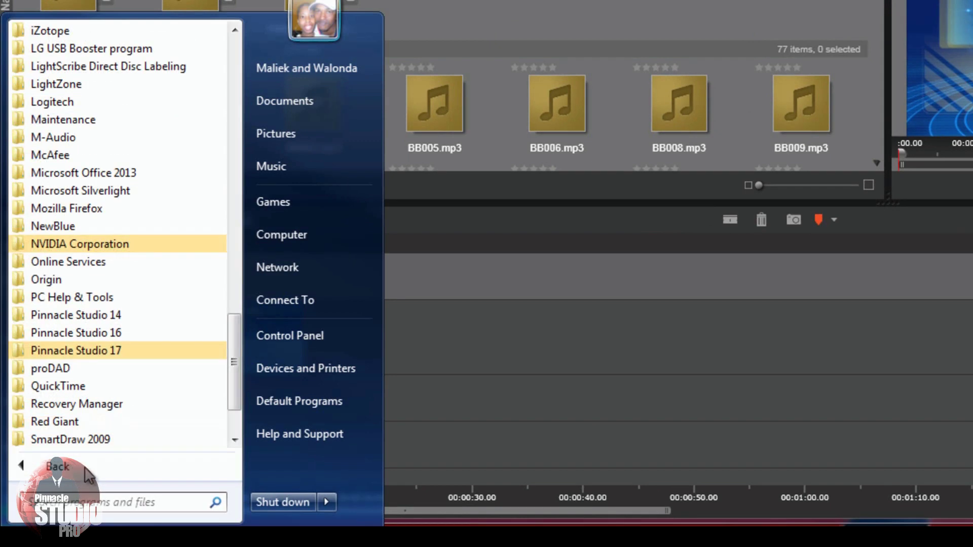
scroll(144, 346, up, 6)
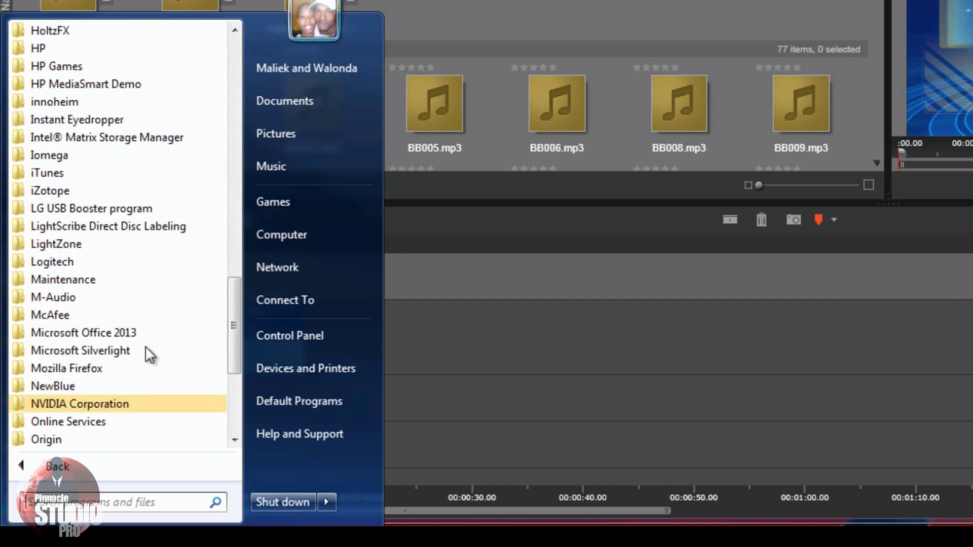
scroll(145, 346, up, 2)
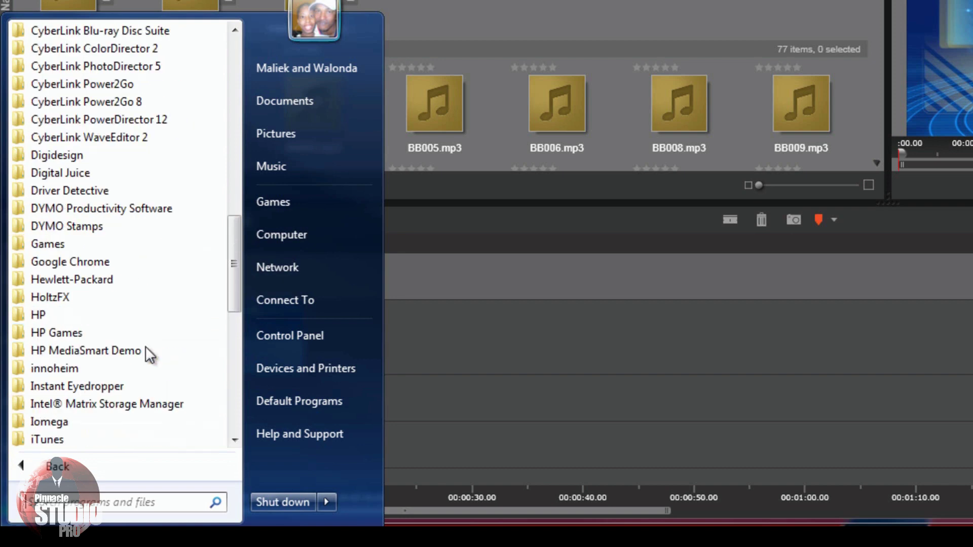
scroll(145, 345, down, 1)
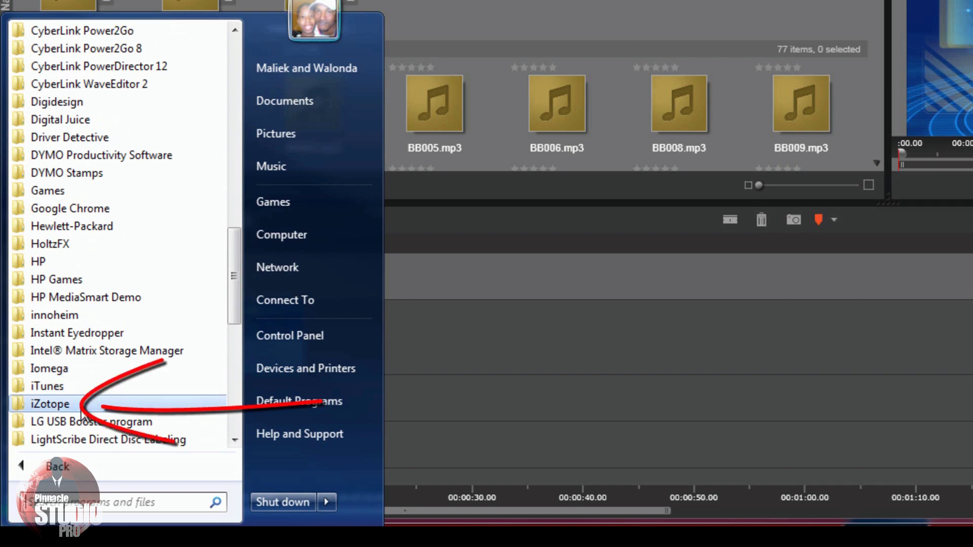
click(81, 409)
scroll(139, 346, down, 2)
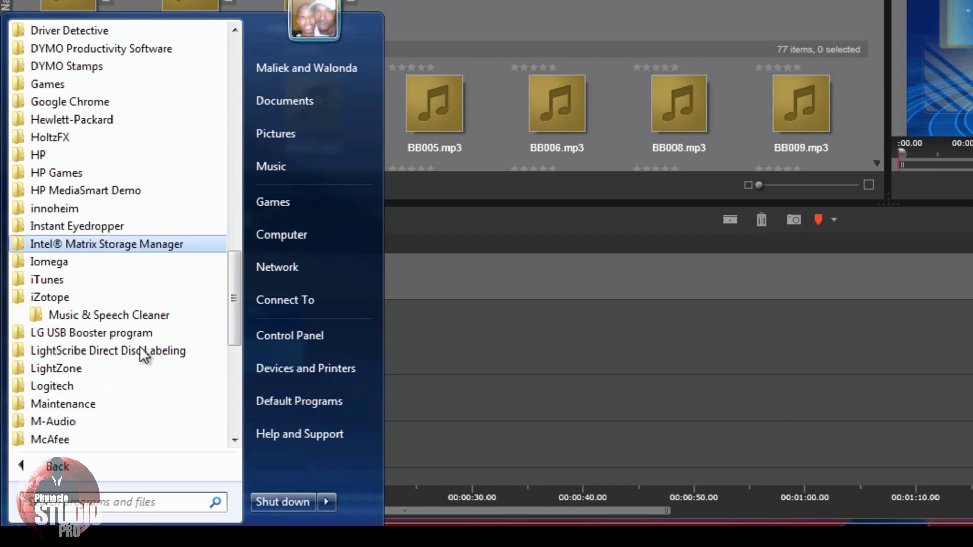
click(96, 315)
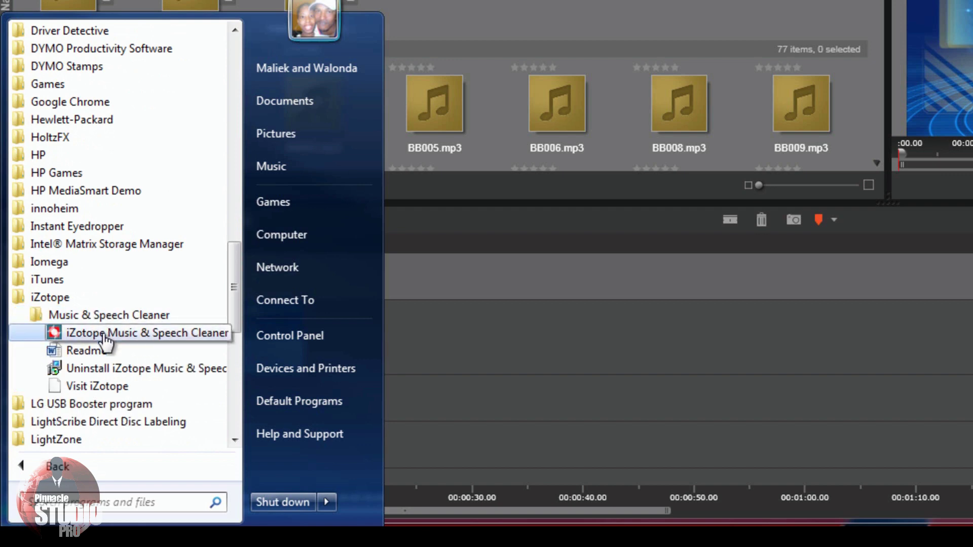
click(103, 335)
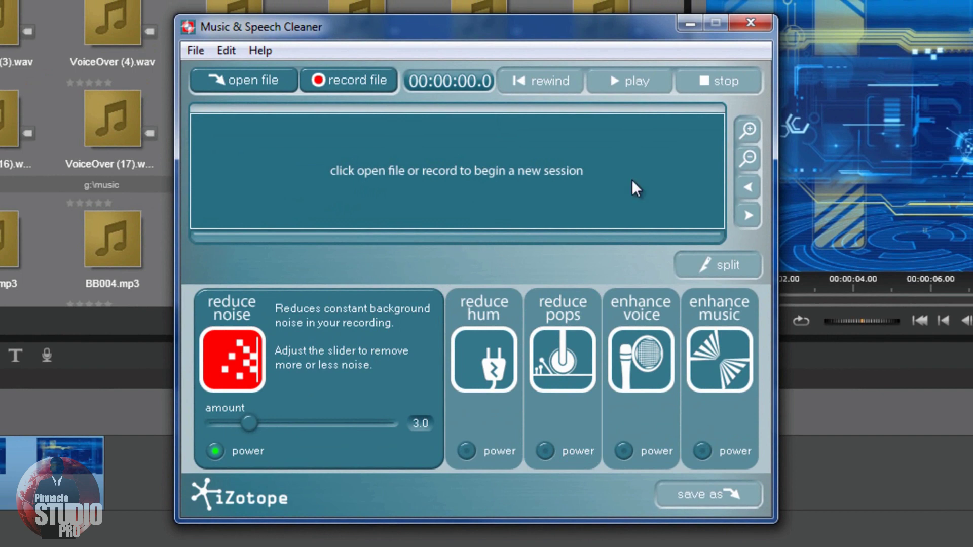
Close Music & Speech Cleaner and bring up the Windows Start menu again
click(750, 23)
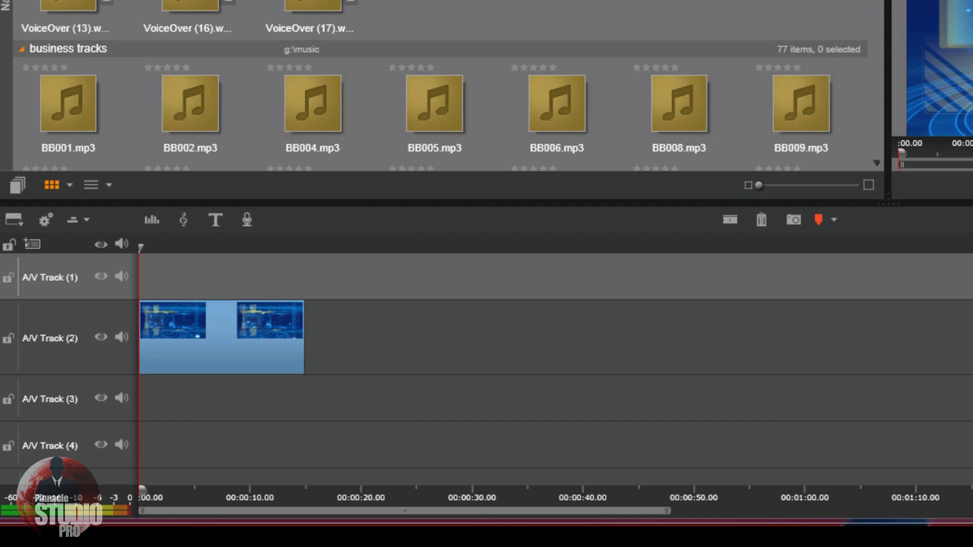
key(super)
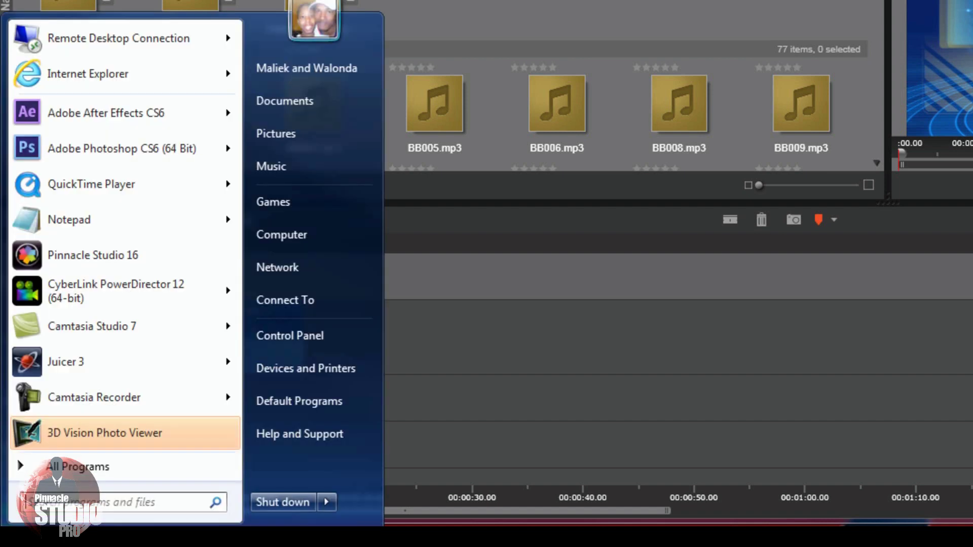
Expand the Pinnacle Studio 17 folder under All Programs to reveal Live Screen Capturing
click(81, 467)
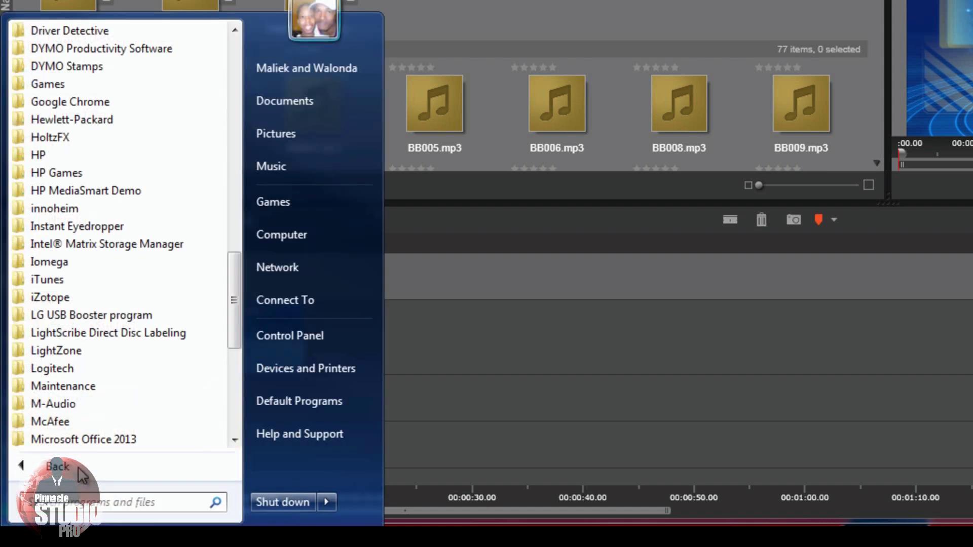
scroll(117, 376, down, 3)
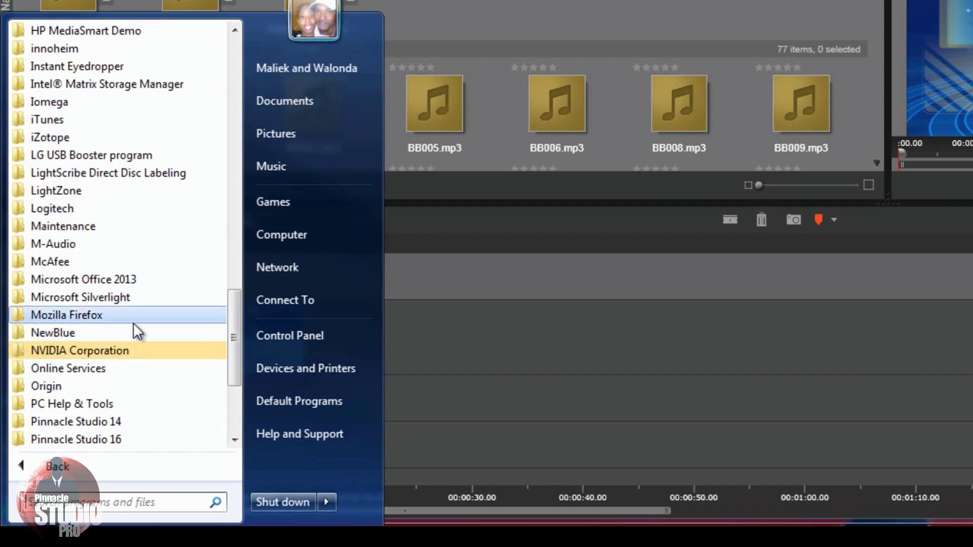
scroll(132, 323, down, 4)
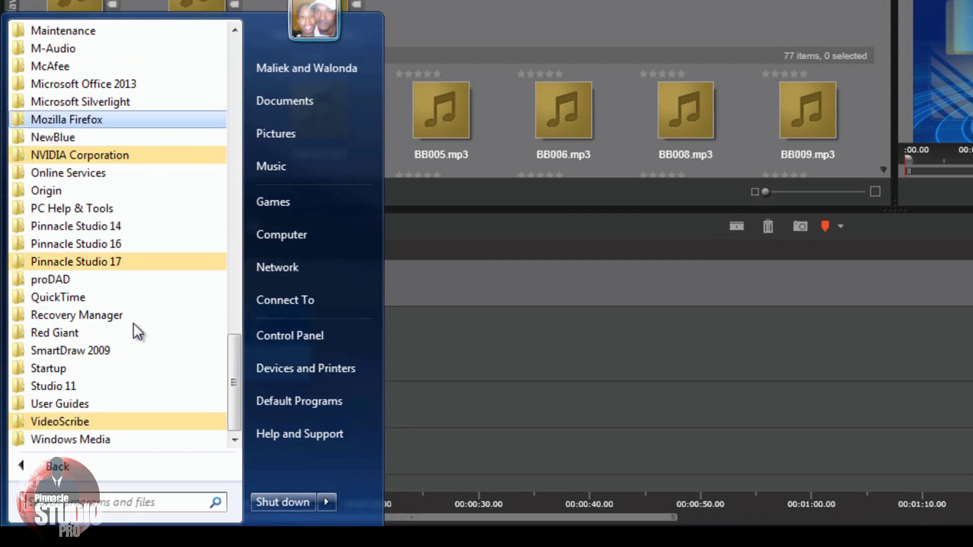
scroll(133, 323, up, 8)
scroll(134, 323, down, 3)
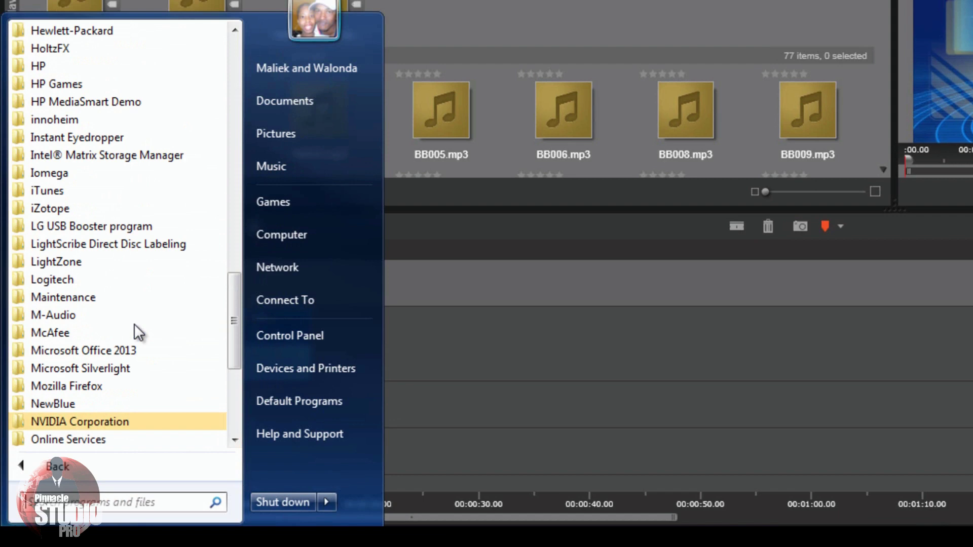
scroll(134, 323, down, 3)
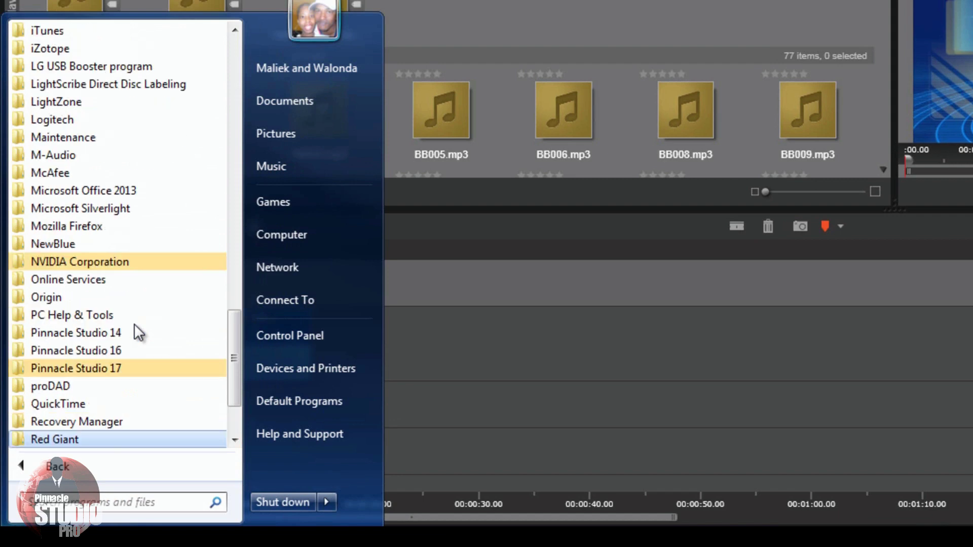
click(102, 368)
scroll(108, 374, down, 3)
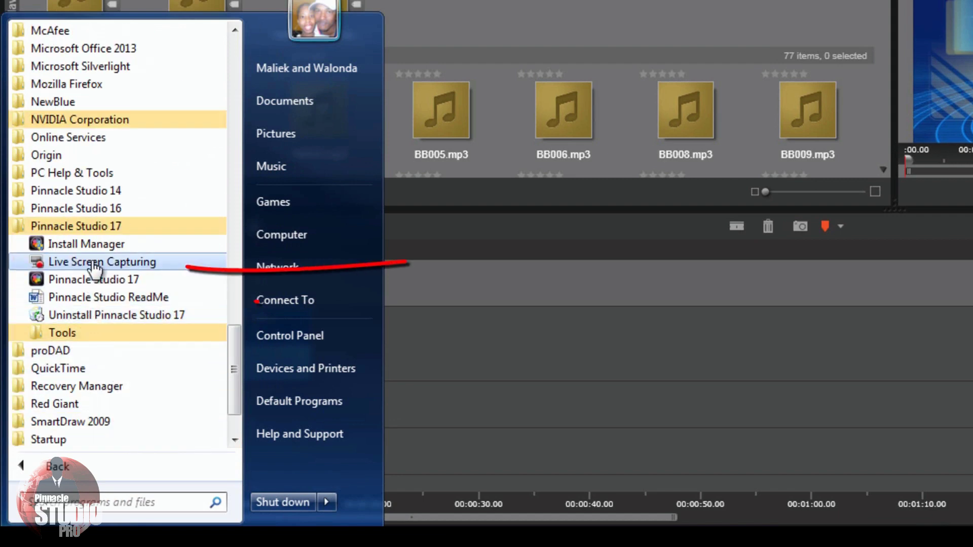
Launch Live Screen Capturing, move its window lower, and keep Fullscreen capture at 1600 × 900
click(126, 263)
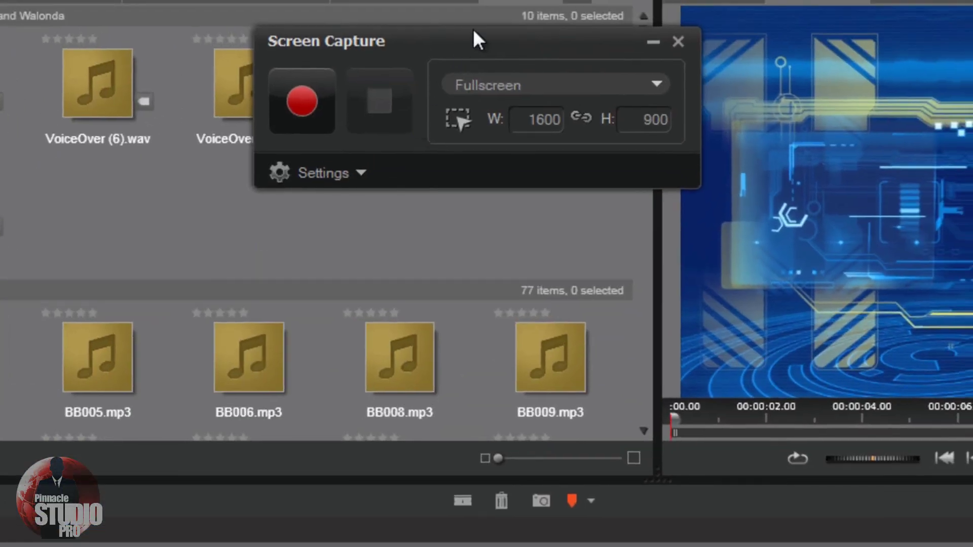
drag(474, 31, 391, 213)
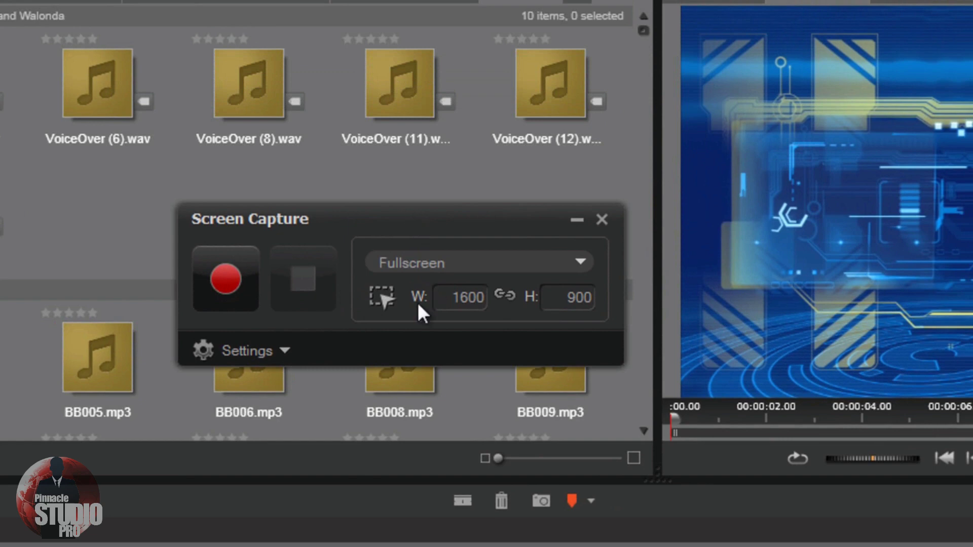
click(580, 261)
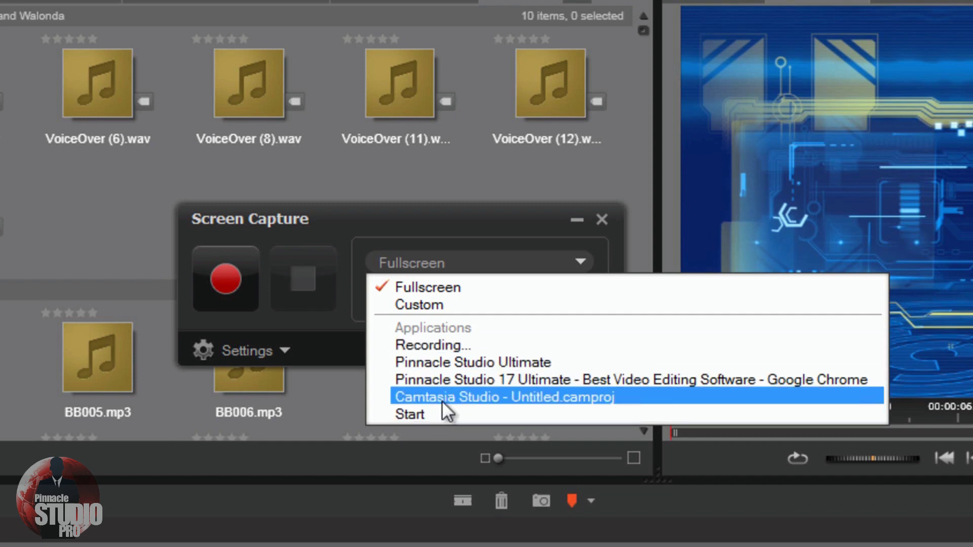
click(328, 226)
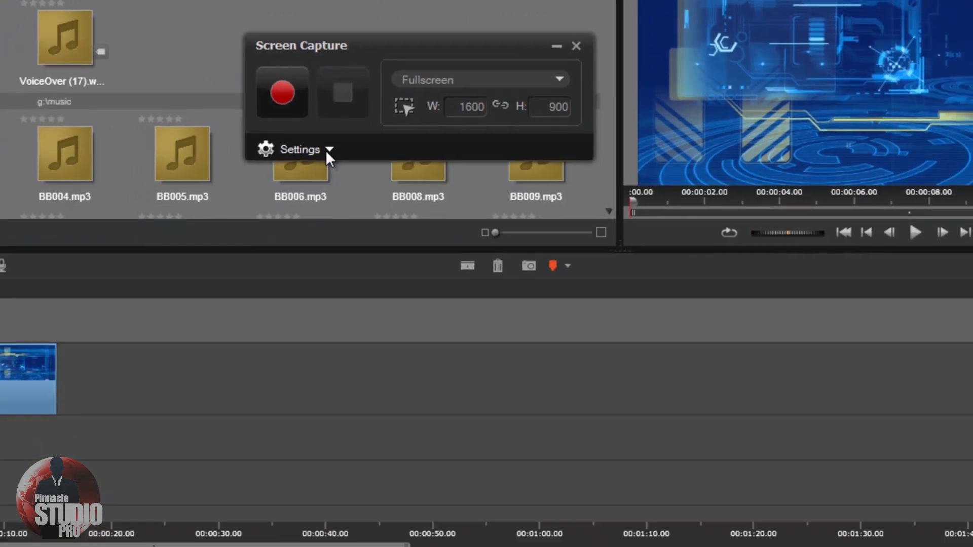
Expand the capture settings, try 15 frames / second, then restore 30 frames / second
click(329, 149)
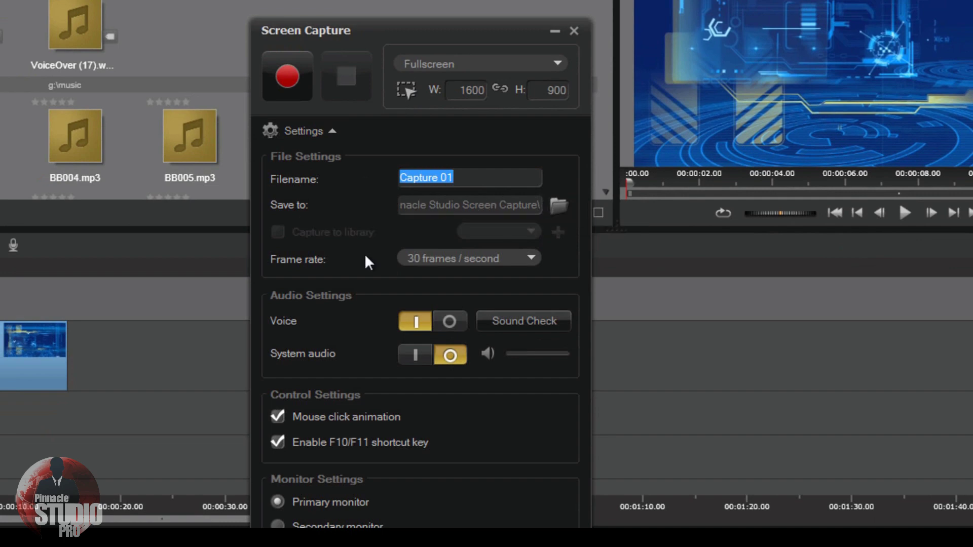
click(530, 255)
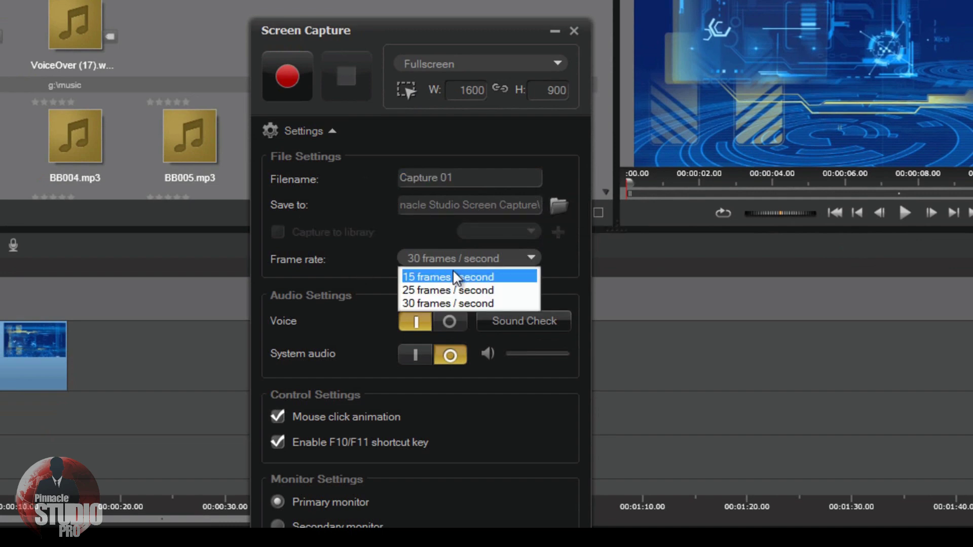
click(452, 276)
click(527, 259)
click(450, 302)
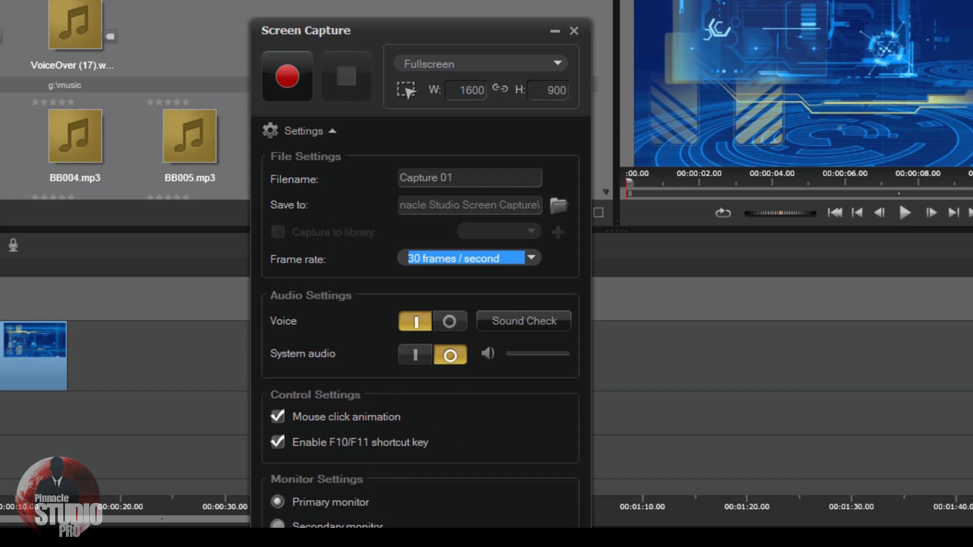
drag(421, 46, 421, 0)
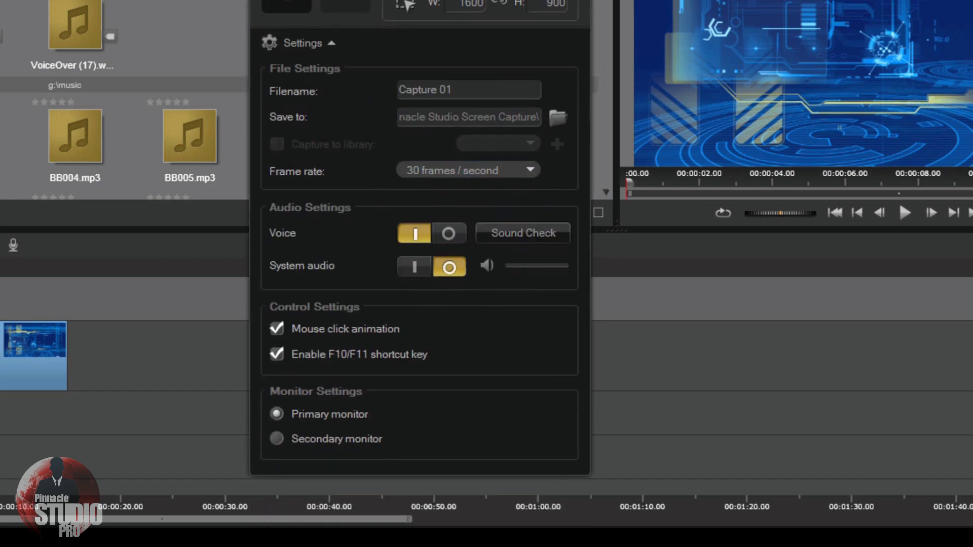